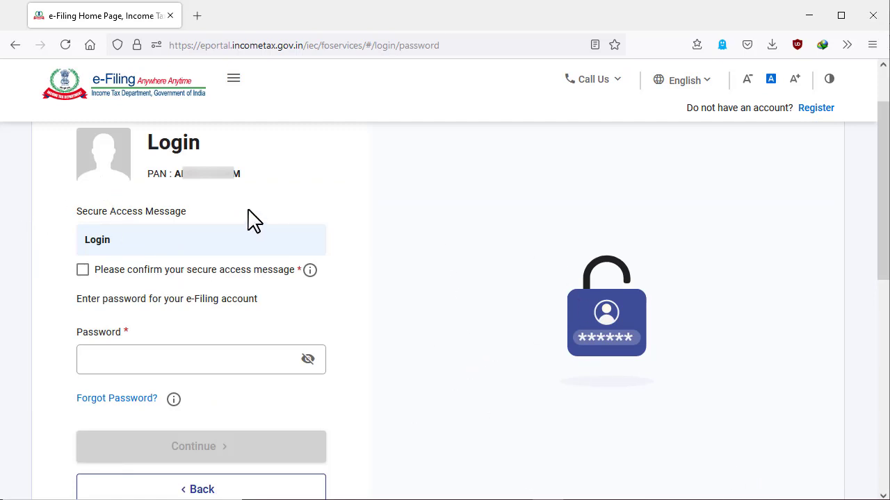
Confirm the secure access message, enter the e-Filing account password and log in.
{"action": "left_click", "coordinate": [83, 271]}
{"action": "left_click", "coordinate": [101, 362]}
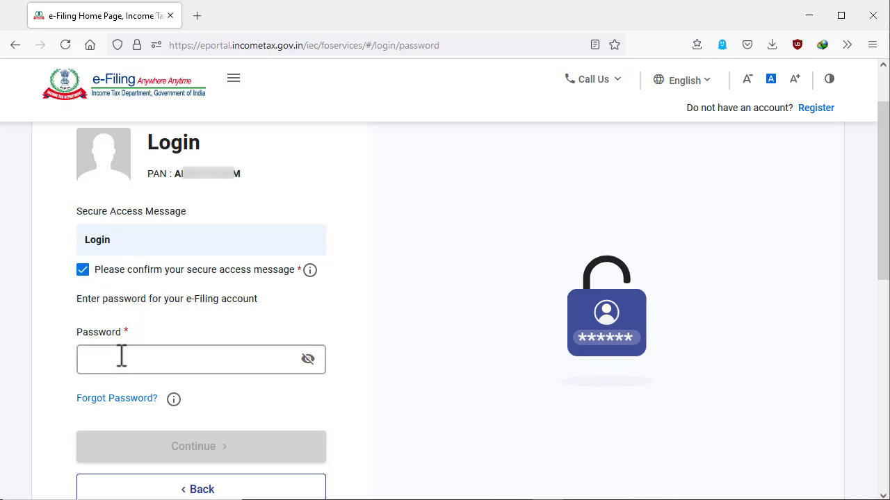
{"action": "left_click", "coordinate": [115, 361]}
{"action": "key", "text": "ctrl+v"}
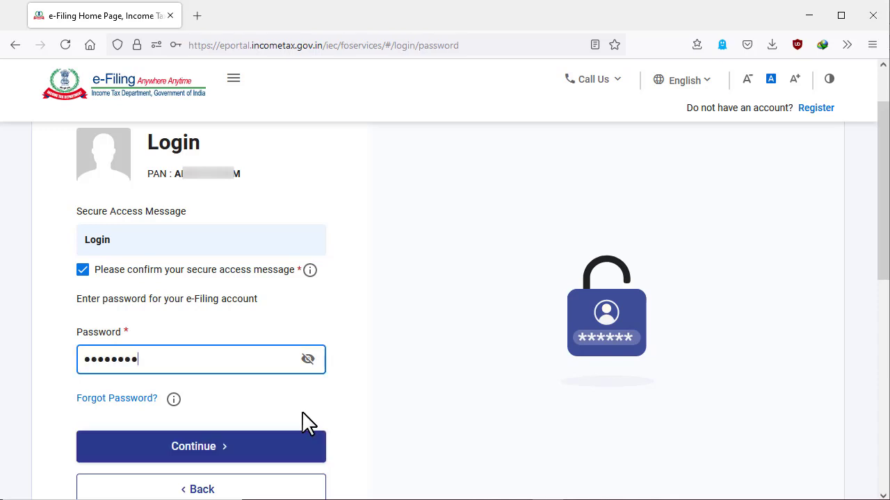
{"action": "left_click", "coordinate": [226, 453]}
Skip the profile update offered on the welcome page and continue to the dashboard.
{"action": "scroll", "coordinate": [446, 287], "scroll_direction": "down", "scroll_amount": 2}
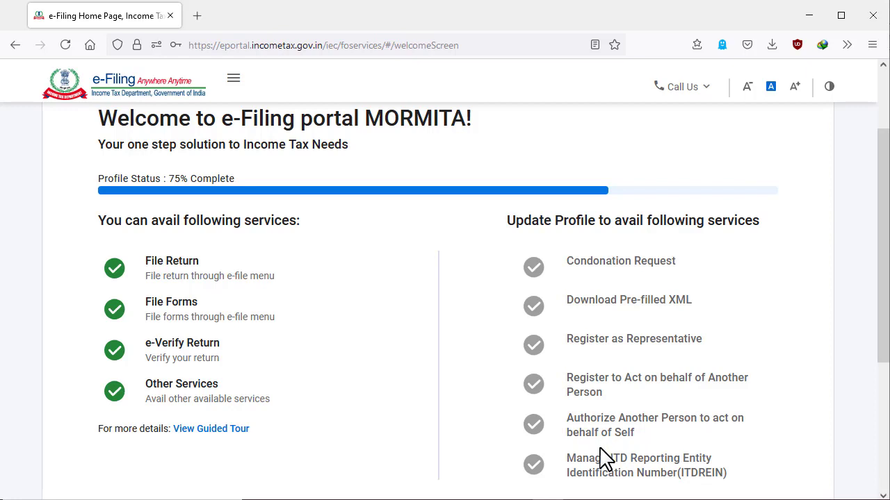
{"action": "scroll", "coordinate": [600, 453], "scroll_direction": "down", "scroll_amount": 2}
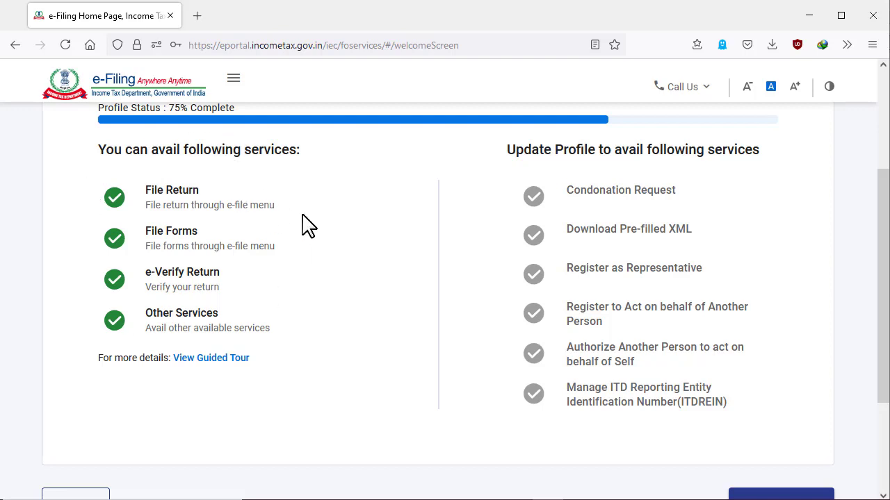
{"action": "scroll", "coordinate": [302, 224], "scroll_direction": "down", "scroll_amount": 2}
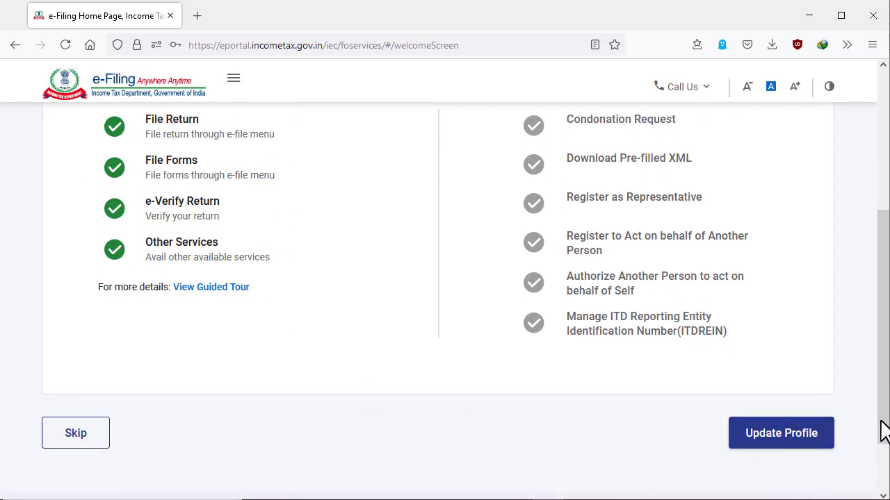
{"action": "left_click", "coordinate": [80, 452]}
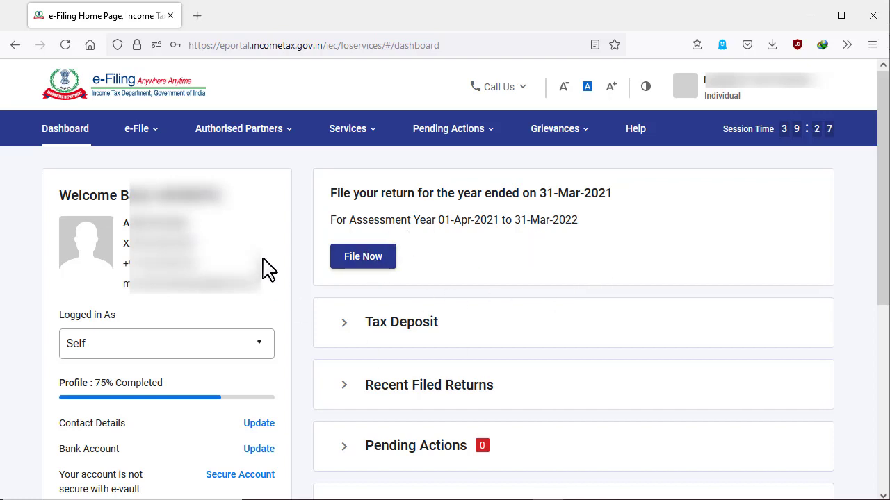
Open the File Income Tax Return form from the e-File income tax return services.
{"action": "mouse_move", "coordinate": [146, 134]}
{"action": "mouse_move", "coordinate": [159, 170]}
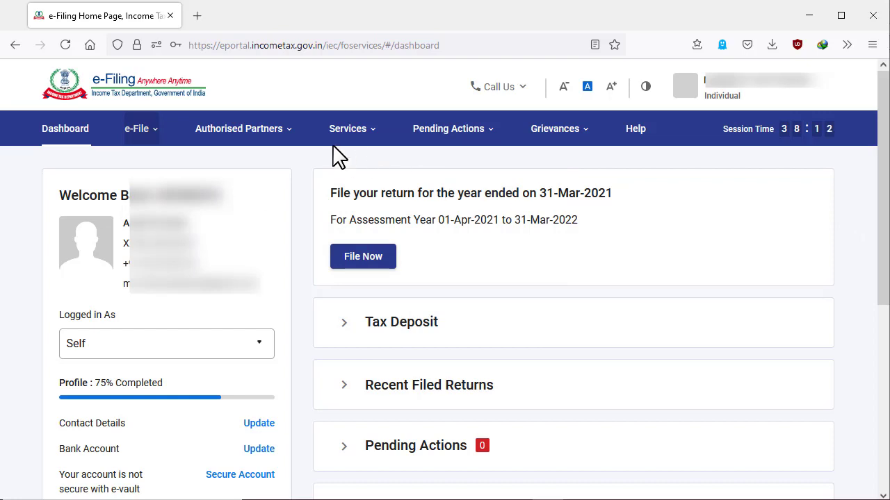
{"action": "mouse_move", "coordinate": [148, 135]}
{"action": "mouse_move", "coordinate": [163, 173]}
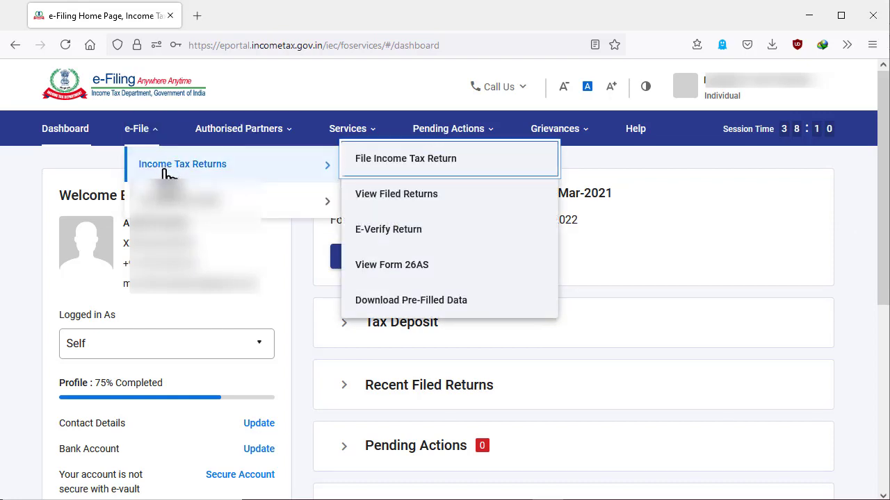
{"action": "left_click", "coordinate": [419, 166]}
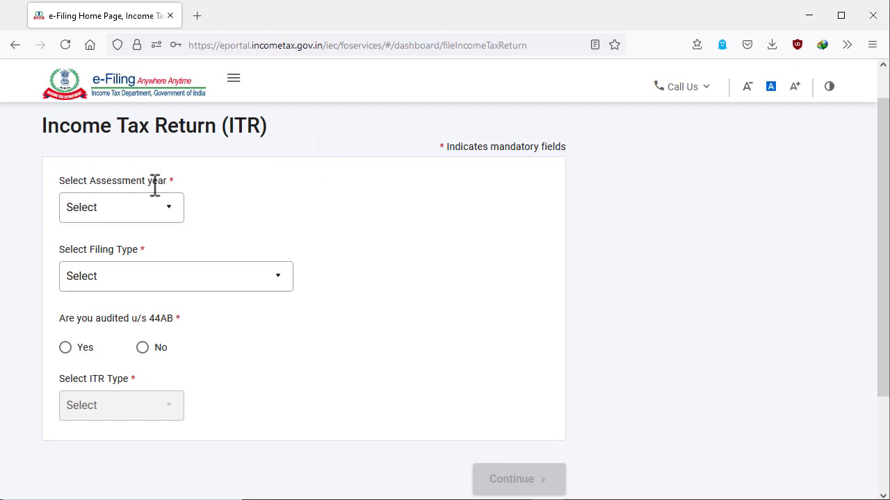
Select assessment year 2021-22 (Current A.Y.) for the income tax return and continue.
{"action": "left_click", "coordinate": [169, 218]}
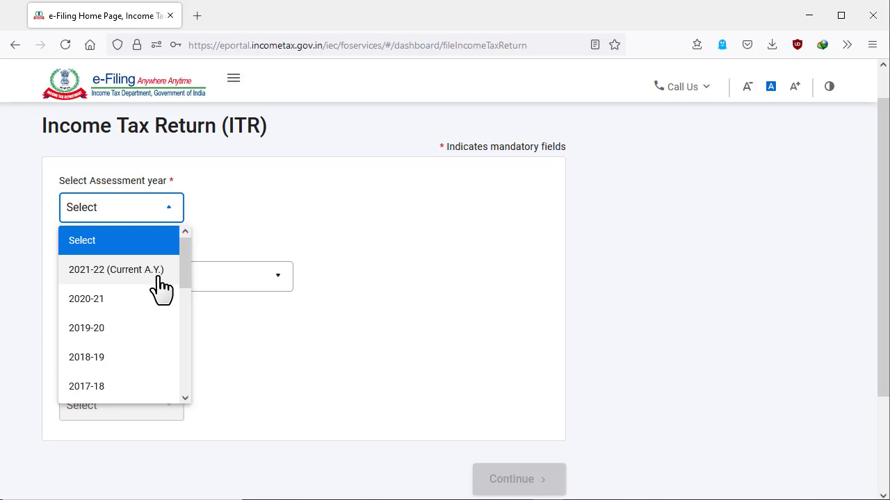
{"action": "left_click", "coordinate": [113, 276]}
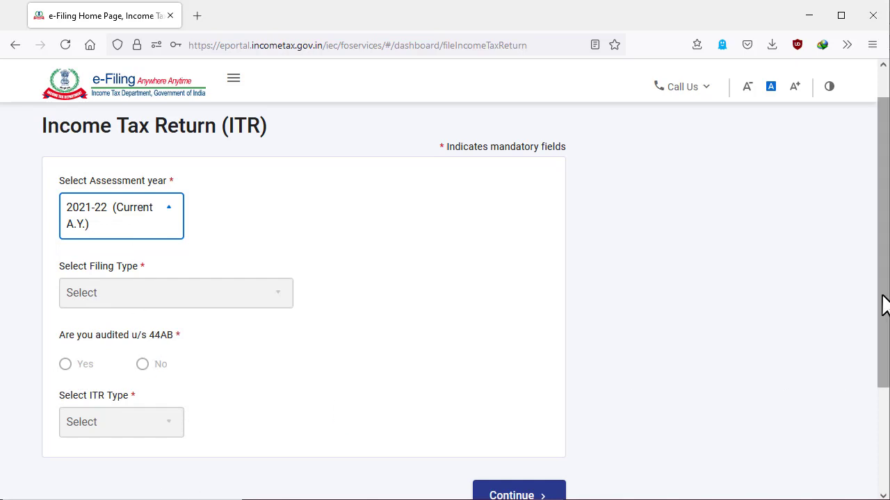
{"action": "left_click_drag", "start_coordinate": [884, 301], "coordinate": [881, 333]}
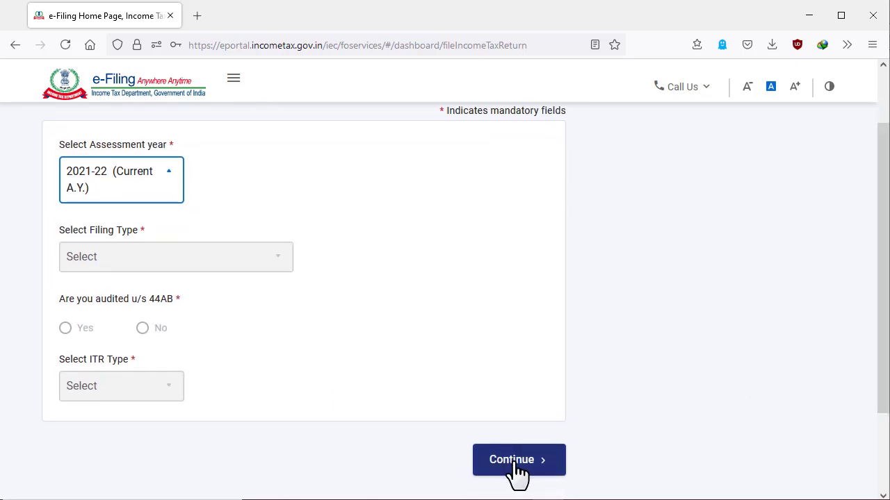
{"action": "left_click", "coordinate": [541, 467]}
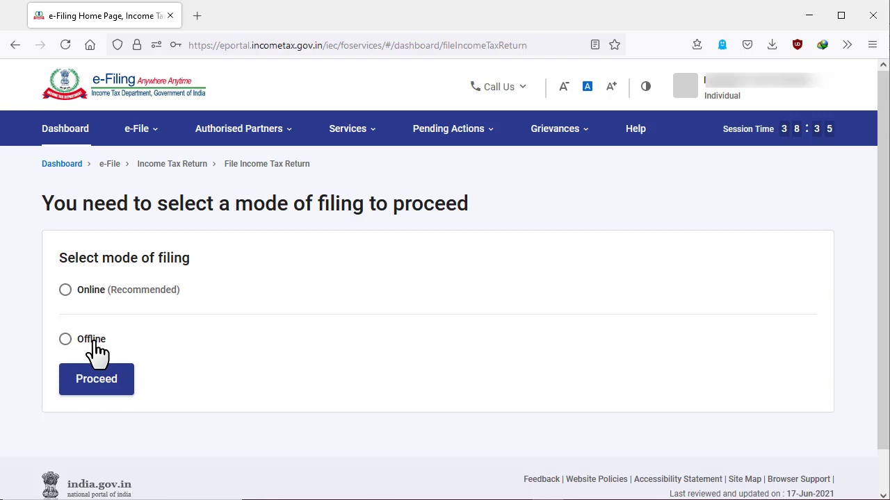
Choose the Online mode of filing and start a new filing for a fresh income tax return.
{"action": "left_click", "coordinate": [65, 290]}
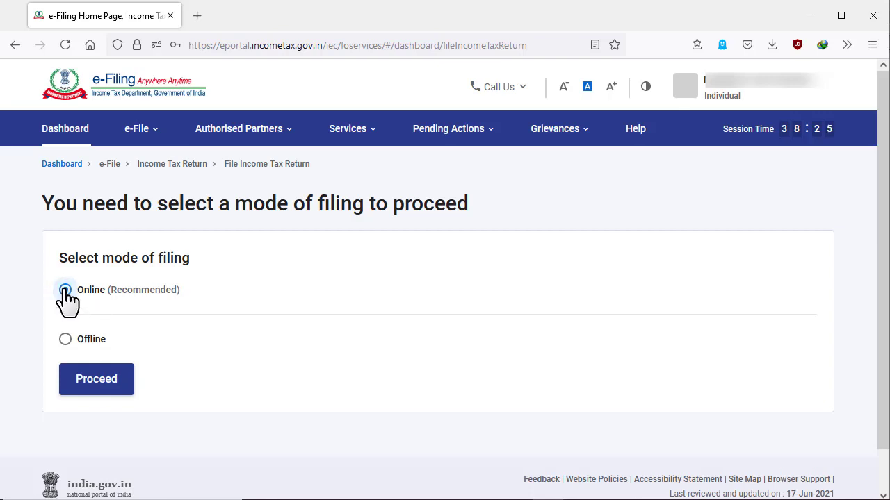
{"action": "left_click", "coordinate": [97, 381]}
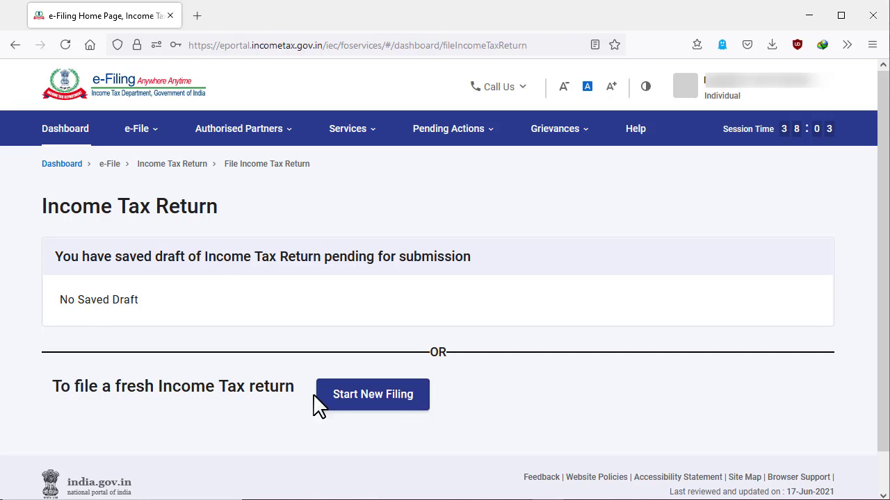
{"action": "left_click", "coordinate": [376, 410]}
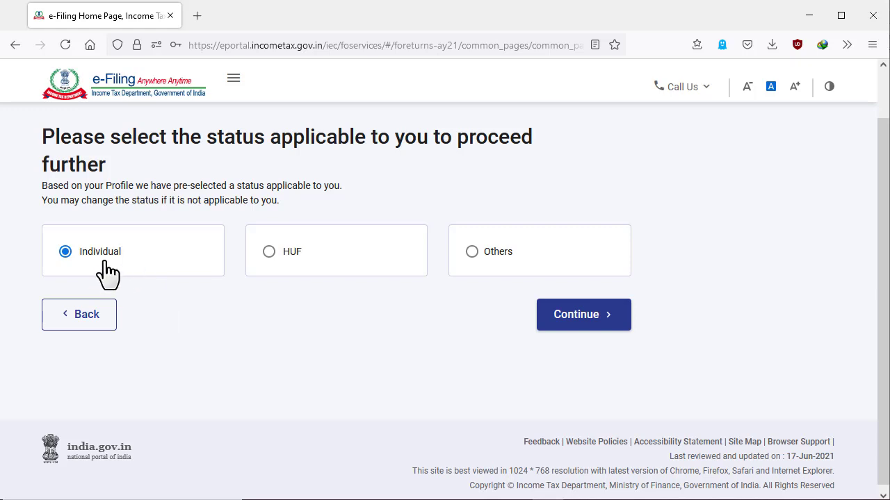
Accept the Individual status, then select ITR - 1 as the form to file and proceed with it.
{"action": "left_click", "coordinate": [595, 323]}
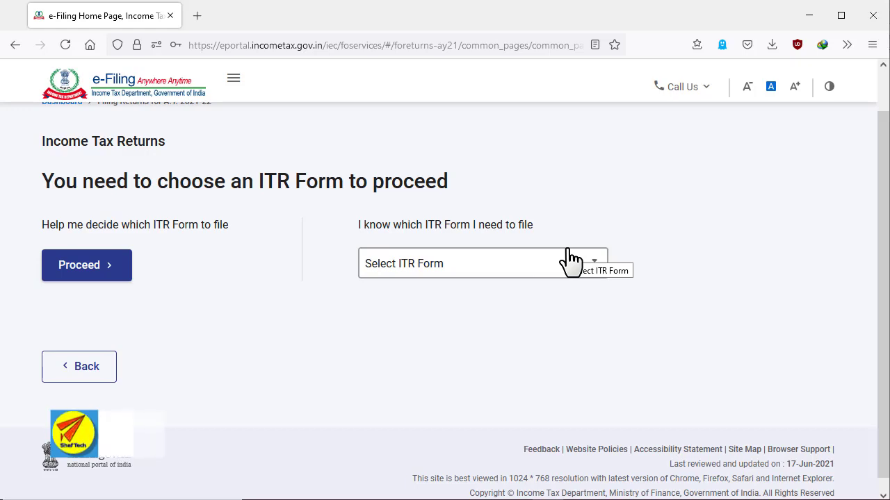
{"action": "left_click", "coordinate": [534, 270]}
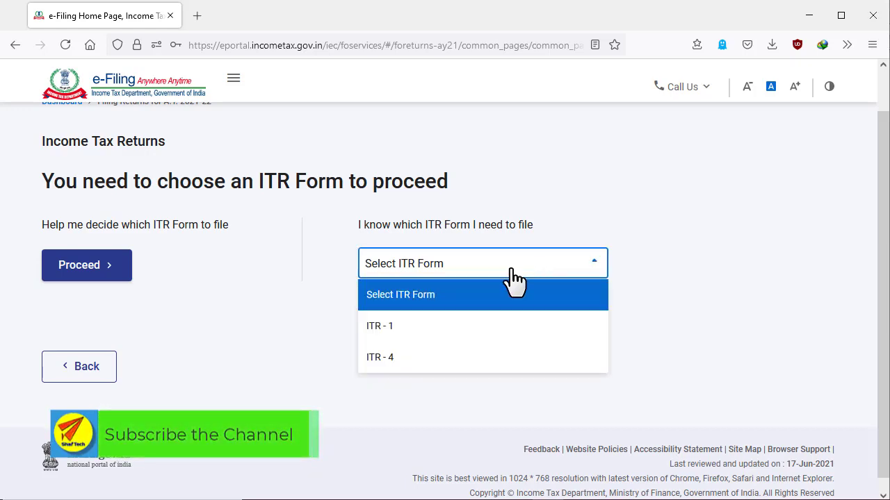
{"action": "left_click", "coordinate": [384, 331]}
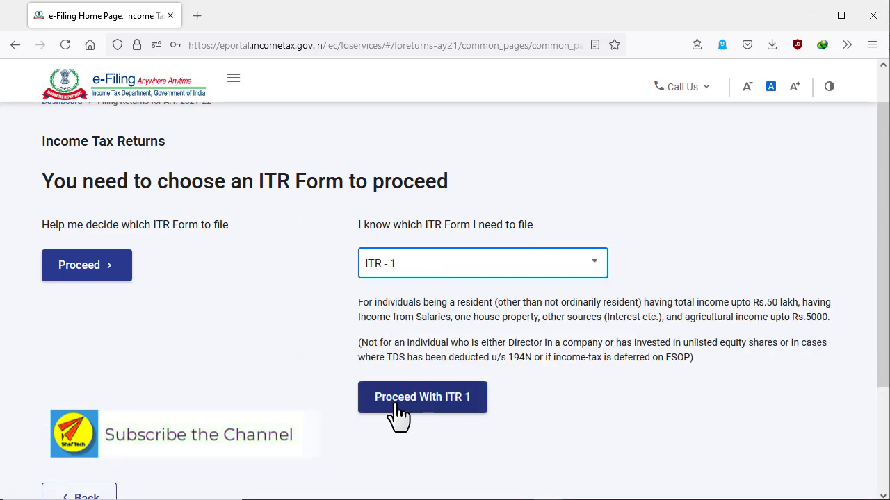
{"action": "left_click", "coordinate": [445, 407]}
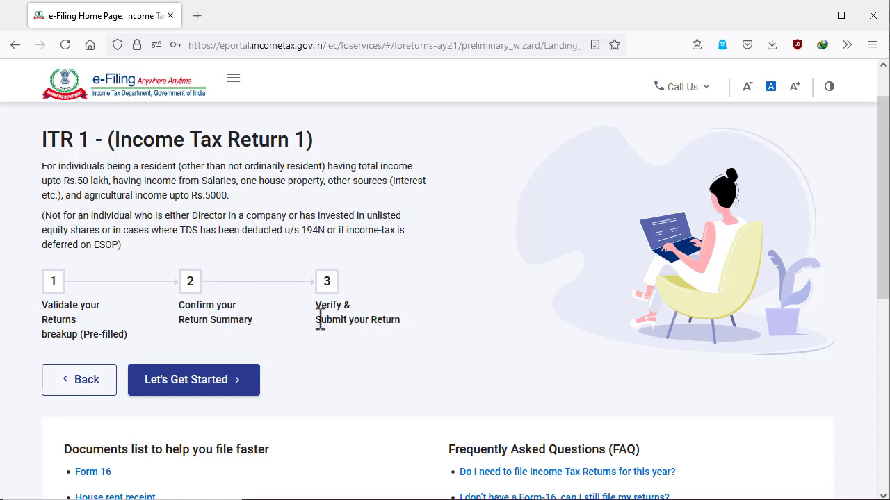
Get started with ITR 1 and give taxable income above the basic exemption limit as the reason for filing.
{"action": "scroll", "coordinate": [320, 324], "scroll_direction": "down", "scroll_amount": 2}
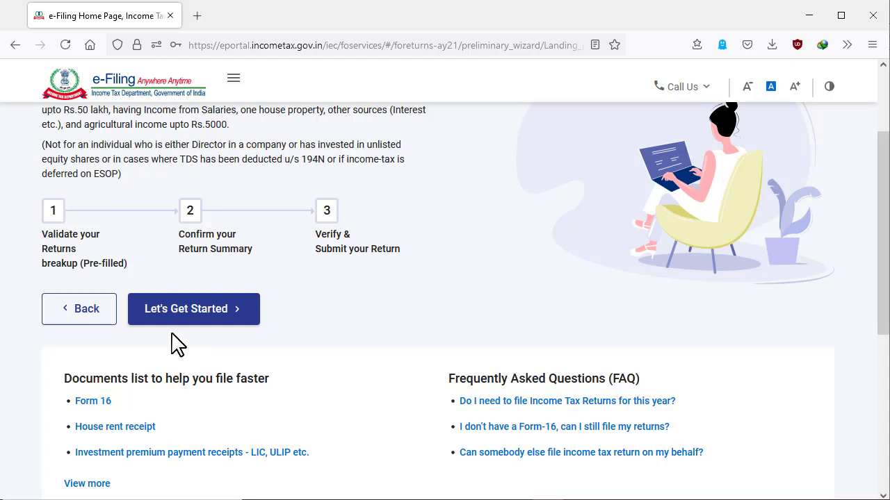
{"action": "left_click", "coordinate": [223, 317]}
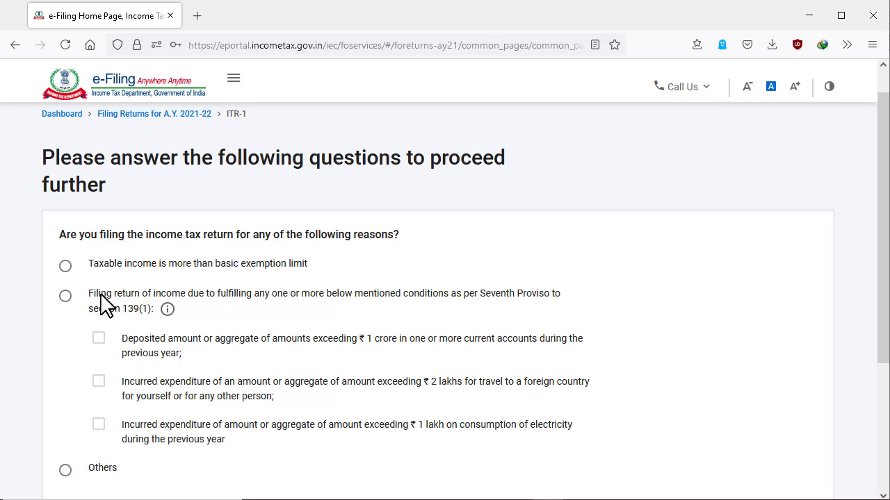
{"action": "left_click", "coordinate": [66, 268]}
{"action": "scroll", "coordinate": [276, 272], "scroll_direction": "down", "scroll_amount": 3}
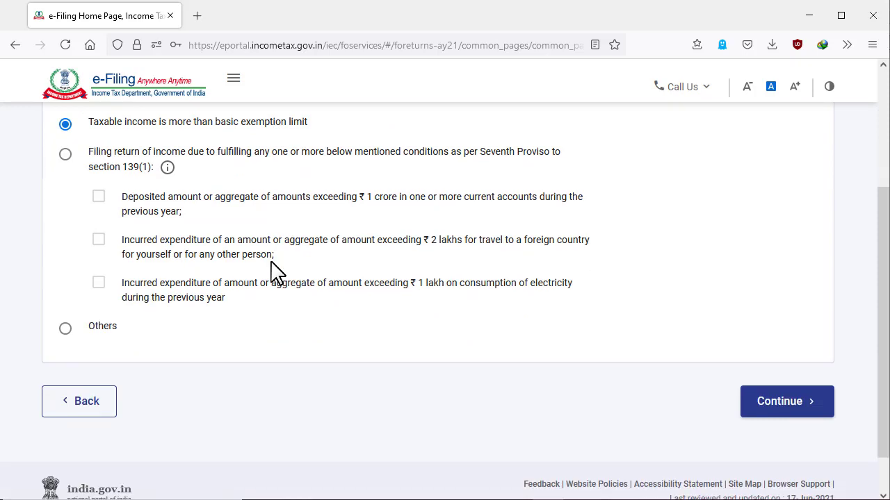
{"action": "left_click", "coordinate": [799, 403]}
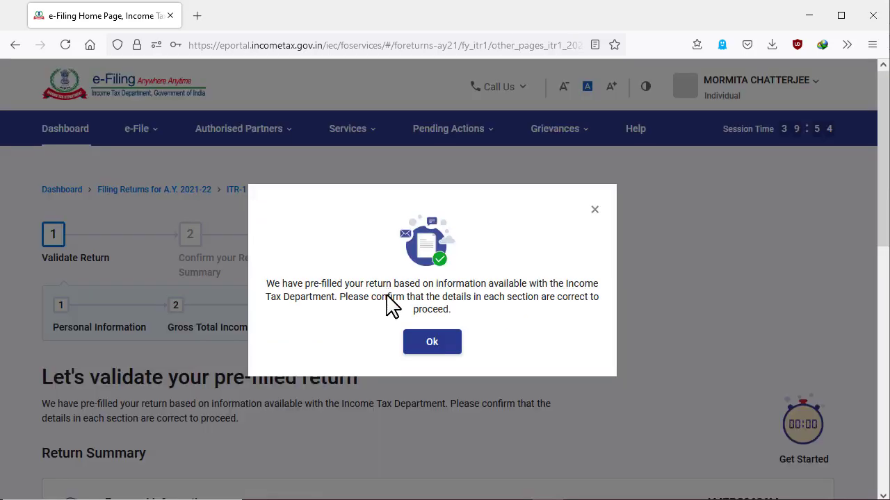
Acknowledge the pre-filled return notice and open the Personal Information section of the return summary.
{"action": "left_click", "coordinate": [433, 342]}
{"action": "scroll", "coordinate": [337, 371], "scroll_direction": "down", "scroll_amount": 1}
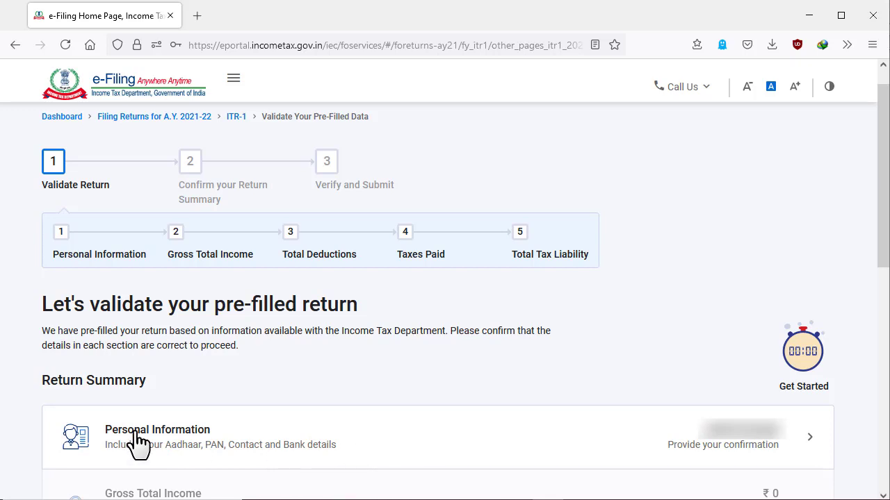
{"action": "left_click", "coordinate": [476, 452]}
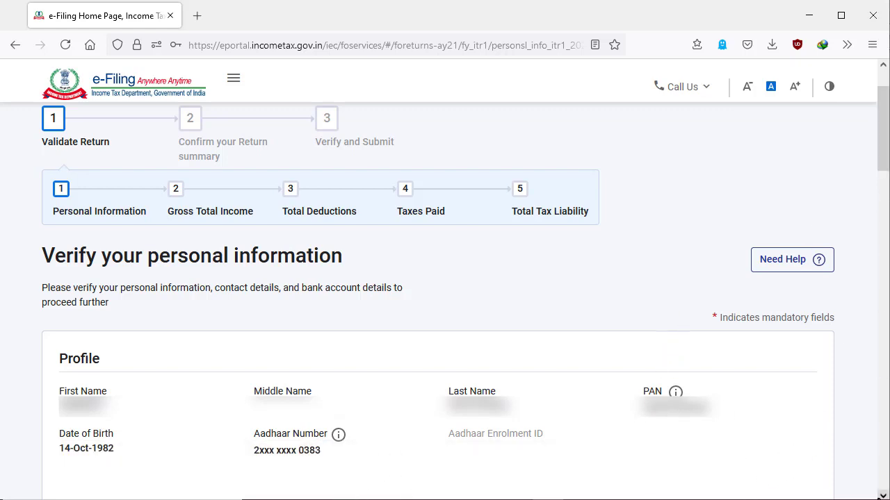
Set the Nature of Employment to State Government in the personal information.
{"action": "scroll", "coordinate": [100, 148], "scroll_direction": "down", "scroll_amount": 5}
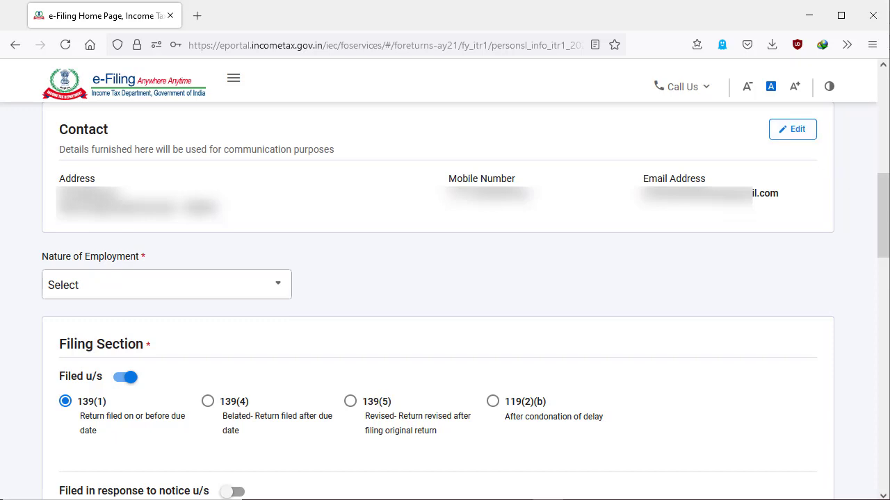
{"action": "scroll", "coordinate": [885, 196], "scroll_direction": "down", "scroll_amount": 2}
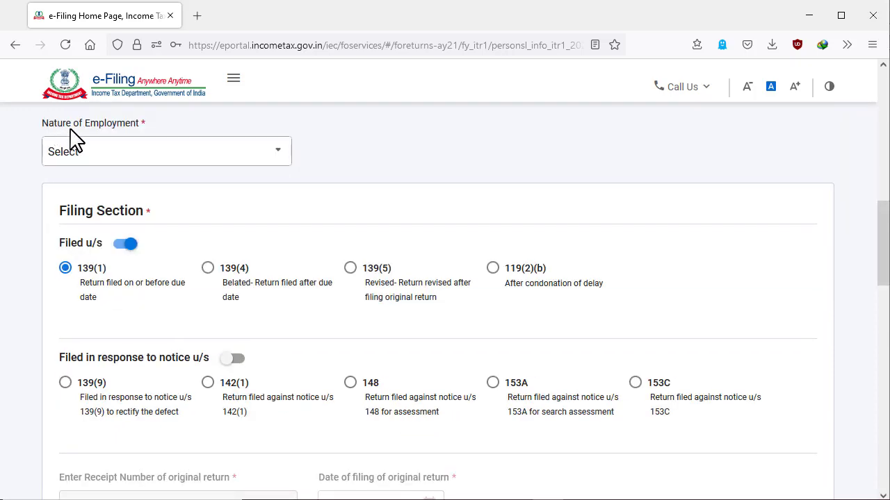
{"action": "left_click", "coordinate": [273, 158]}
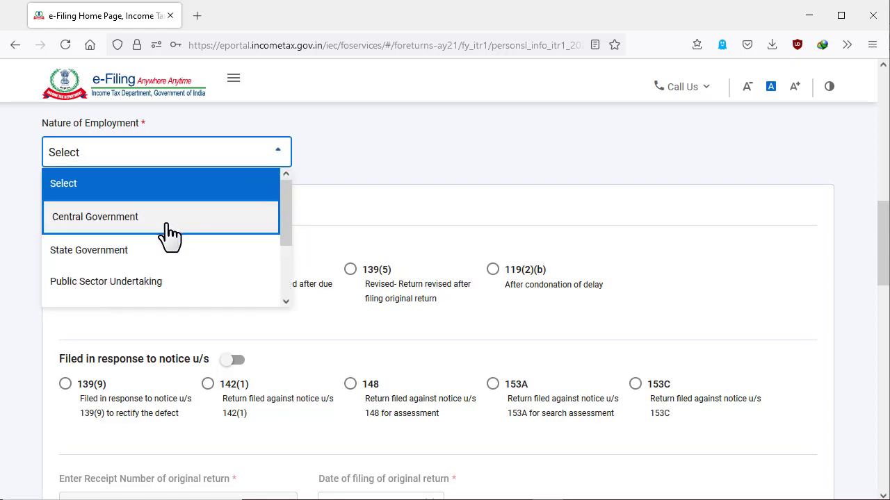
{"action": "scroll", "coordinate": [163, 233], "scroll_direction": "down", "scroll_amount": 2}
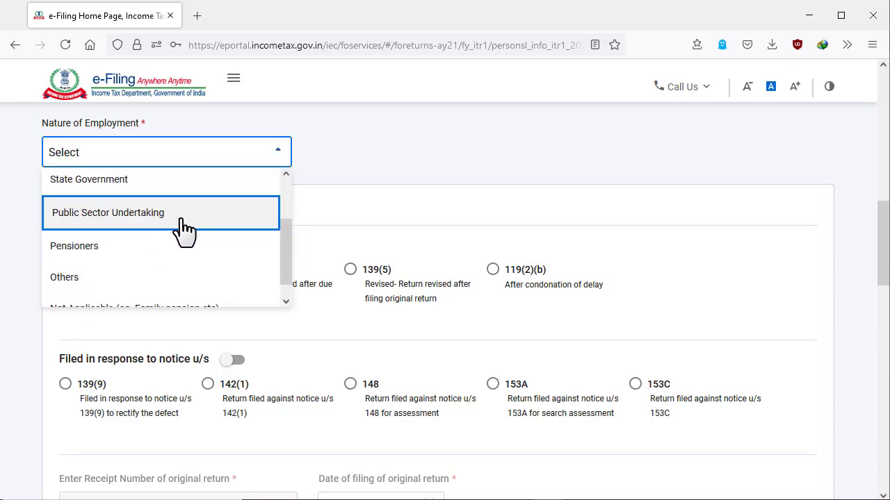
{"action": "scroll", "coordinate": [119, 254], "scroll_direction": "down", "scroll_amount": 1}
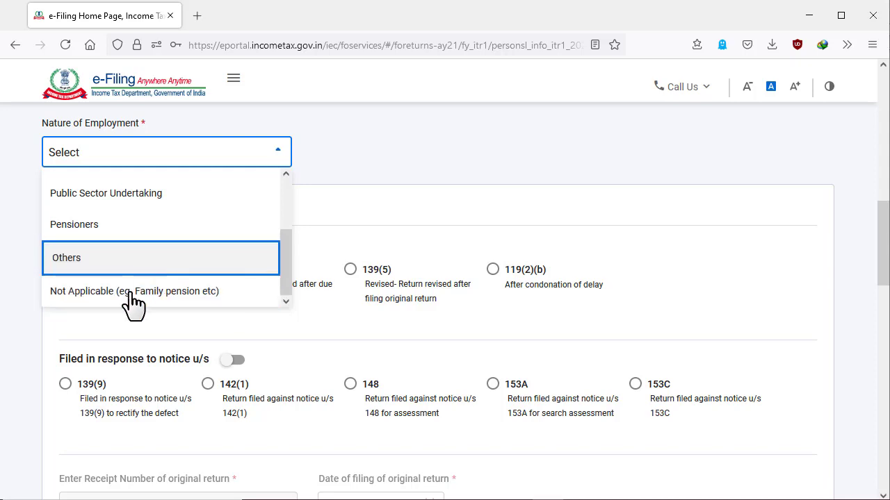
{"action": "scroll", "coordinate": [125, 300], "scroll_direction": "up", "scroll_amount": 3}
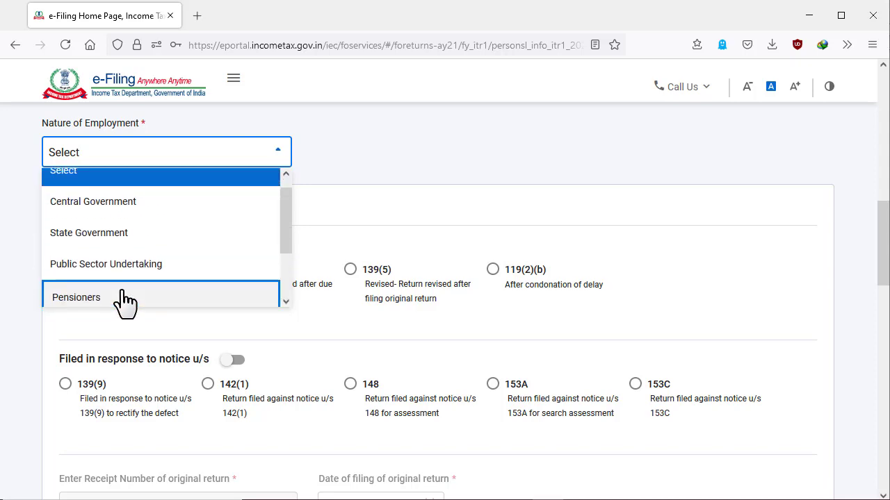
{"action": "left_click", "coordinate": [120, 240]}
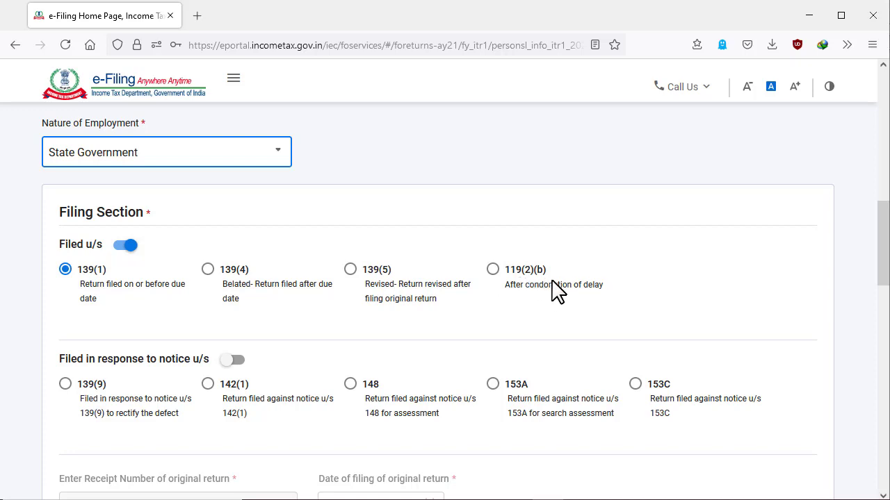
In the Filing Section, answer No to opting for the new tax regime u/s 115BAC.
{"action": "scroll", "coordinate": [287, 298], "scroll_direction": "down", "scroll_amount": 2}
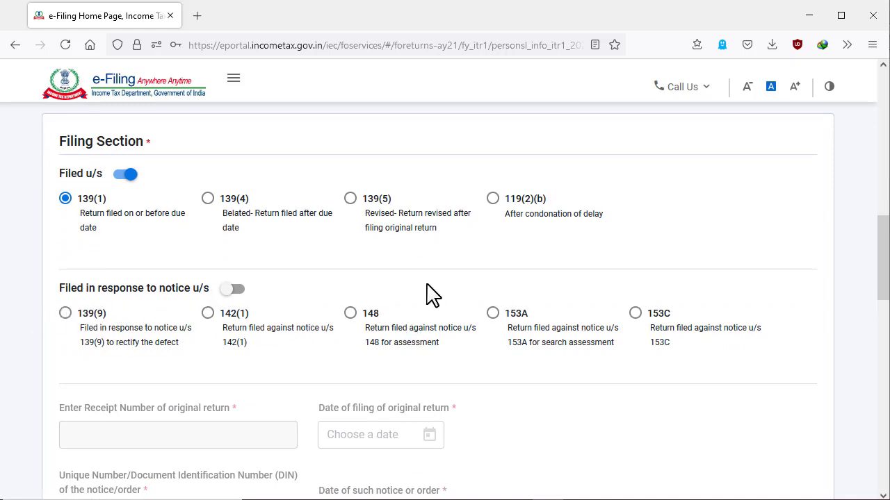
{"action": "scroll", "coordinate": [429, 294], "scroll_direction": "down", "scroll_amount": 5}
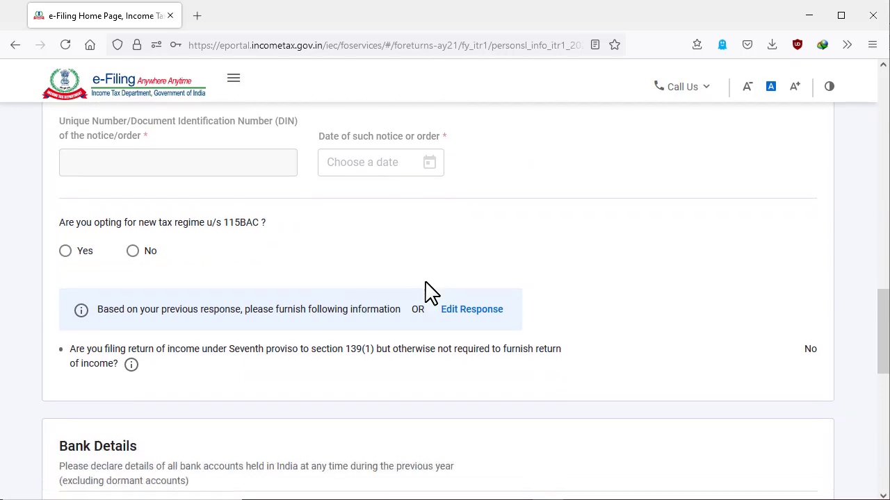
{"action": "scroll", "coordinate": [428, 293], "scroll_direction": "down", "scroll_amount": 1}
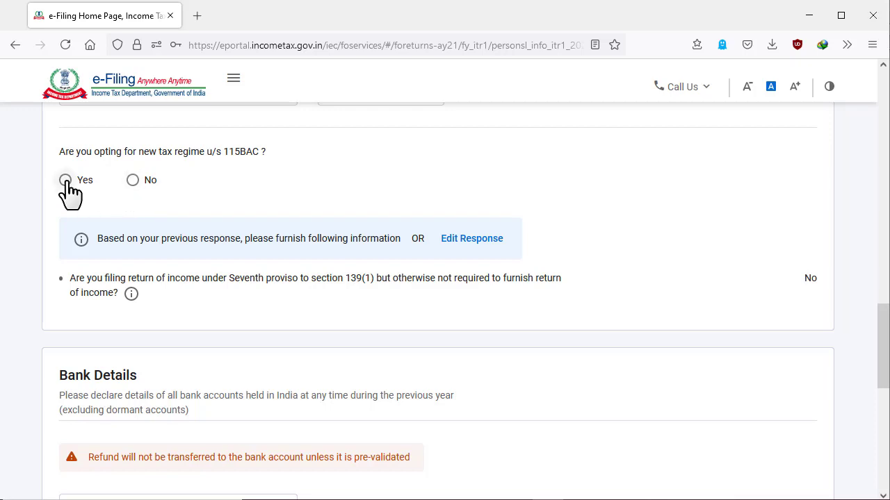
{"action": "left_click", "coordinate": [133, 180]}
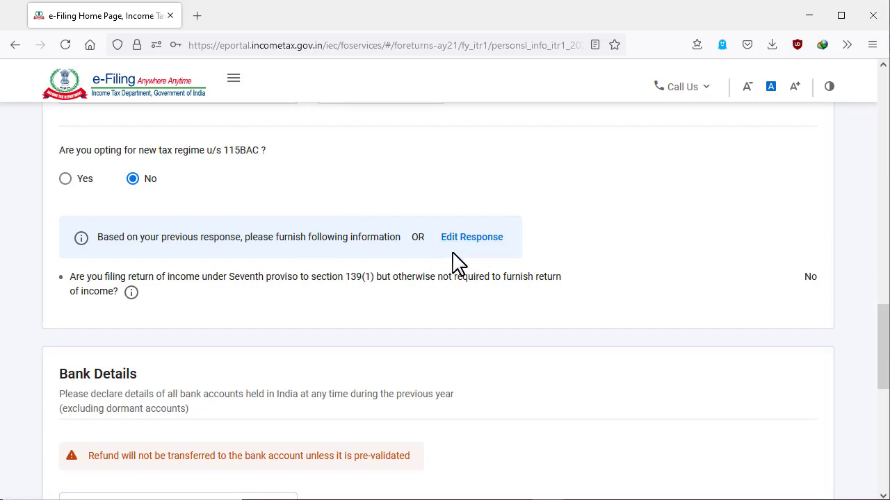
Select the validated bank account for refund in the Bank Details and confirm the Personal Information section.
{"action": "scroll", "coordinate": [457, 262], "scroll_direction": "down", "scroll_amount": 3}
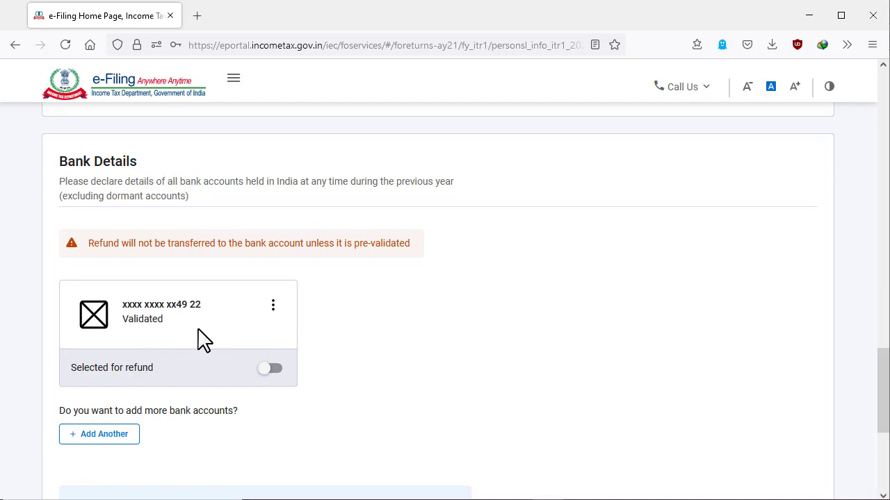
{"action": "left_click", "coordinate": [271, 369]}
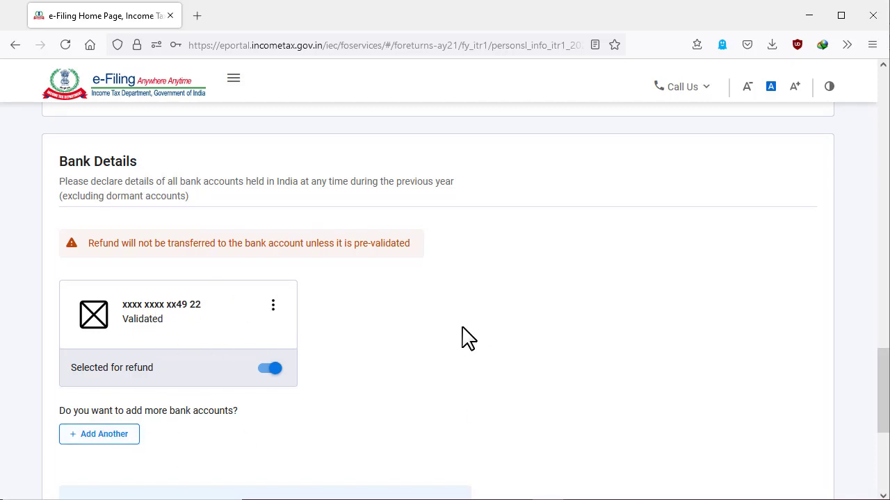
{"action": "scroll", "coordinate": [464, 337], "scroll_direction": "down", "scroll_amount": 3}
{"action": "scroll", "coordinate": [486, 340], "scroll_direction": "up", "scroll_amount": 2}
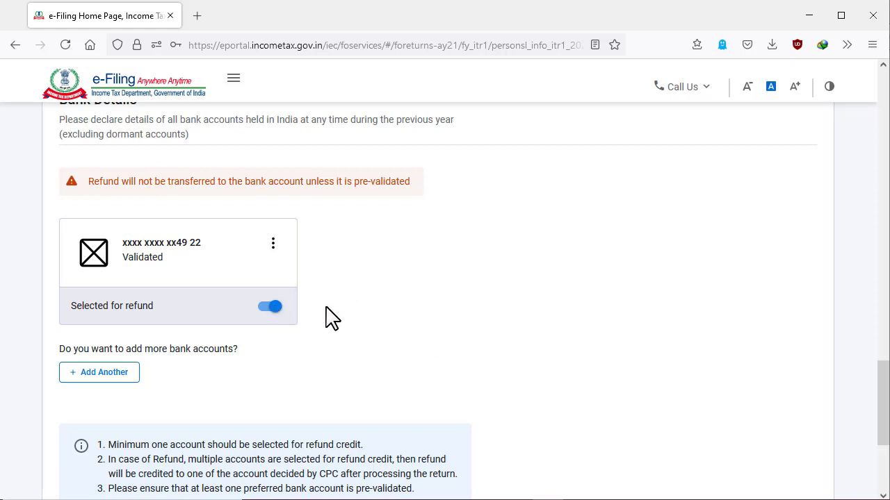
{"action": "scroll", "coordinate": [332, 317], "scroll_direction": "down", "scroll_amount": 3}
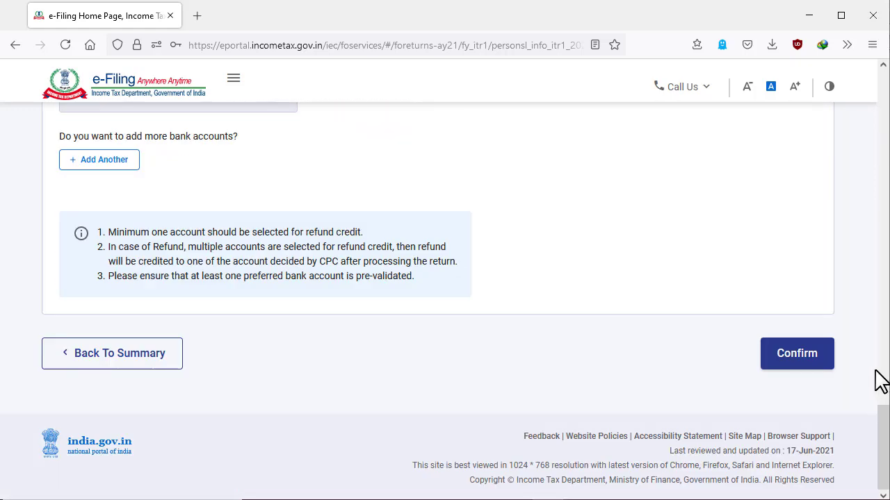
{"action": "left_click", "coordinate": [818, 370]}
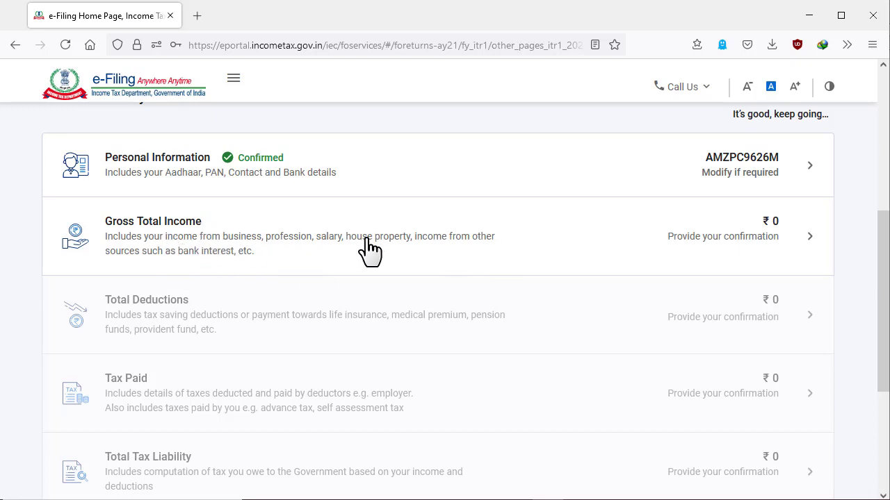
Open Income from Salary for editing under Gross Total Income and set the salary as per section 17(1) to 706805.
{"action": "left_click", "coordinate": [393, 254]}
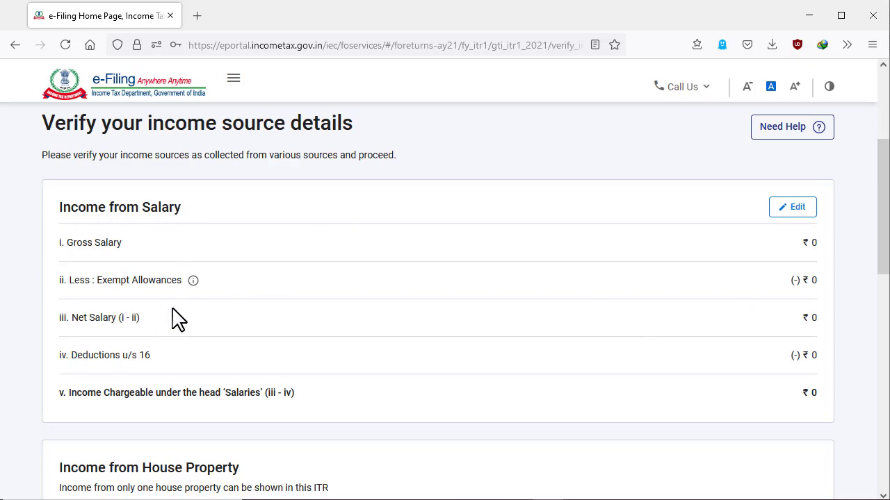
{"action": "left_click", "coordinate": [792, 209]}
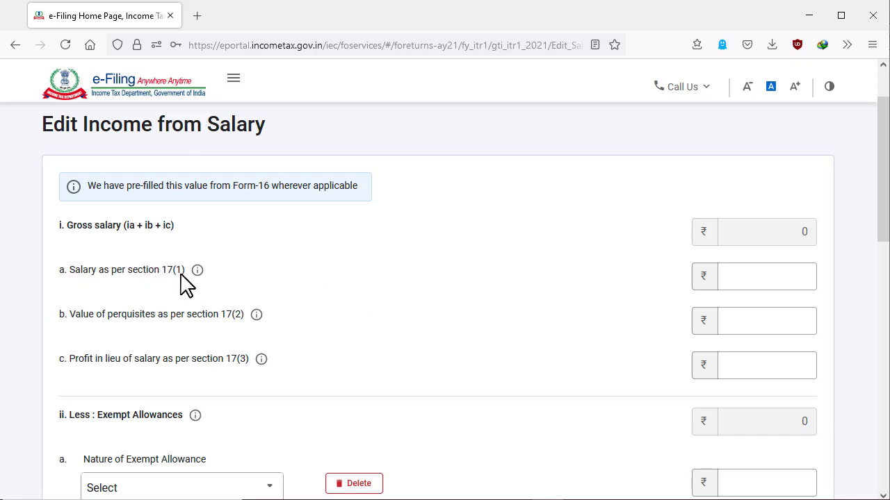
{"action": "left_click", "coordinate": [732, 276]}
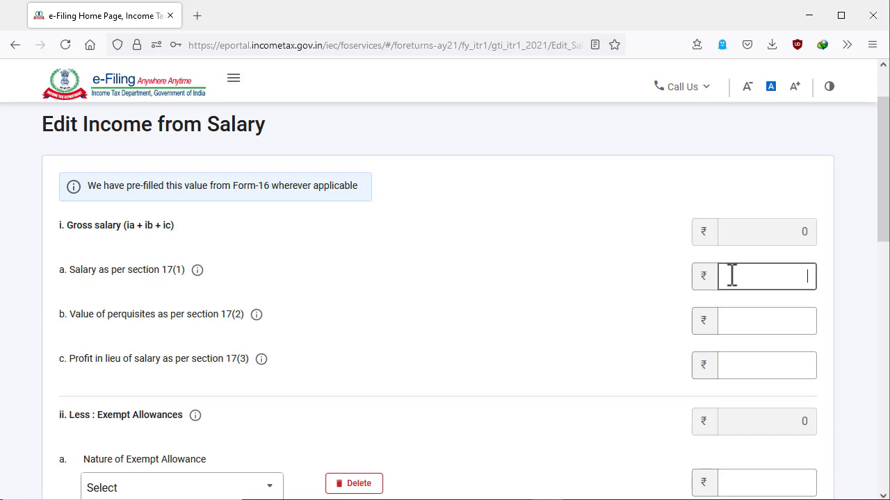
{"action": "left_click", "coordinate": [786, 280]}
{"action": "key", "text": "Escape"}
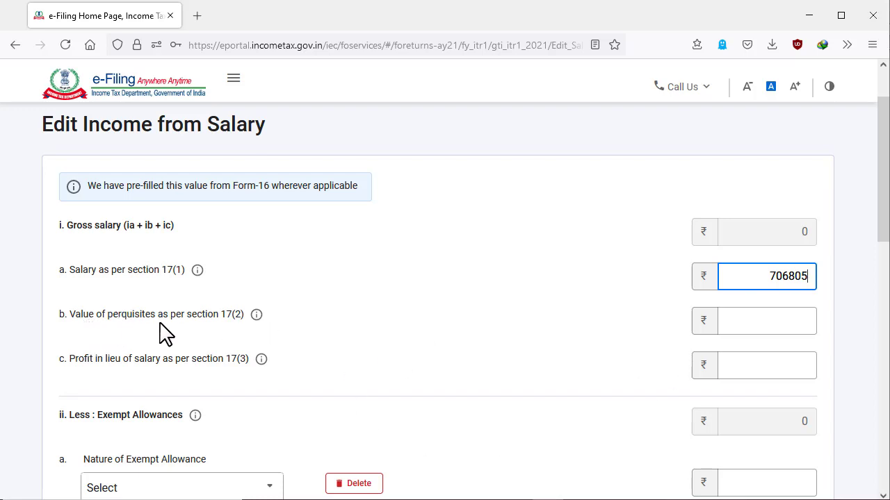
Set the value of perquisites under section 17(2) and the profit in lieu of salary under section 17(3) to 0.
{"action": "left_click", "coordinate": [786, 317]}
{"action": "type", "text": "0"}
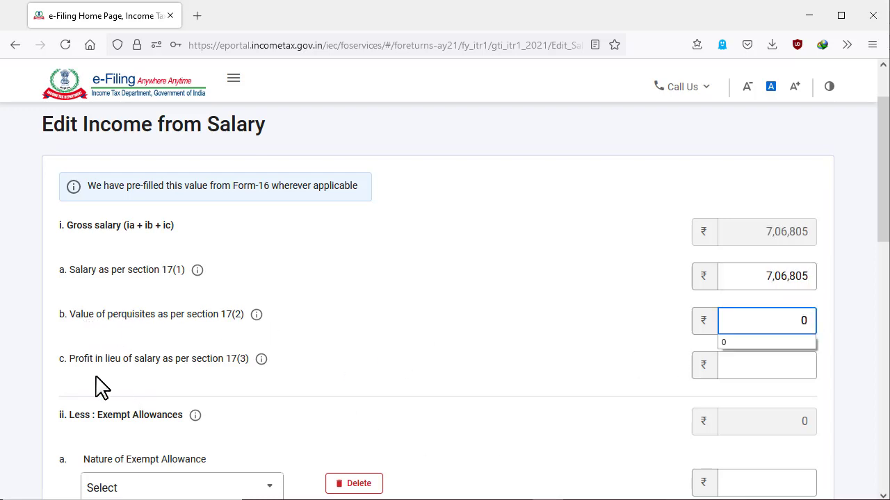
{"action": "left_click", "coordinate": [778, 365]}
{"action": "type", "text": "0"}
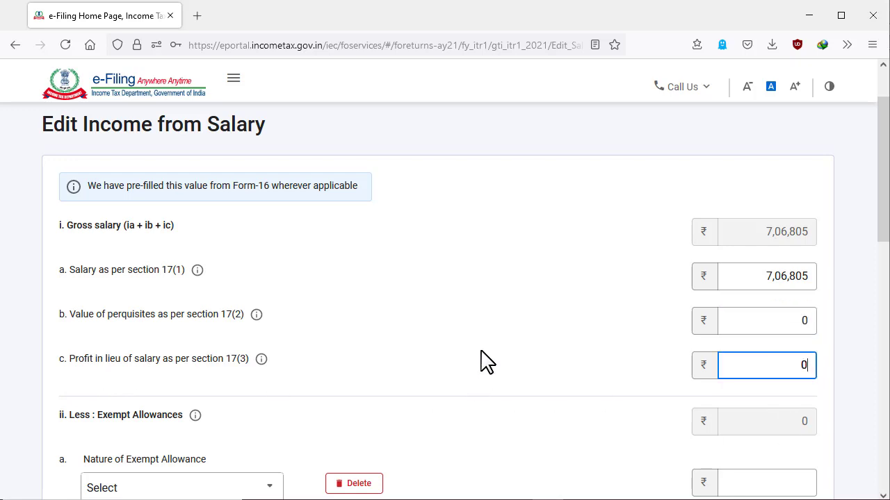
{"action": "left_click", "coordinate": [487, 364]}
{"action": "scroll", "coordinate": [487, 364], "scroll_direction": "down", "scroll_amount": 2}
{"action": "scroll", "coordinate": [487, 361], "scroll_direction": "down", "scroll_amount": 1}
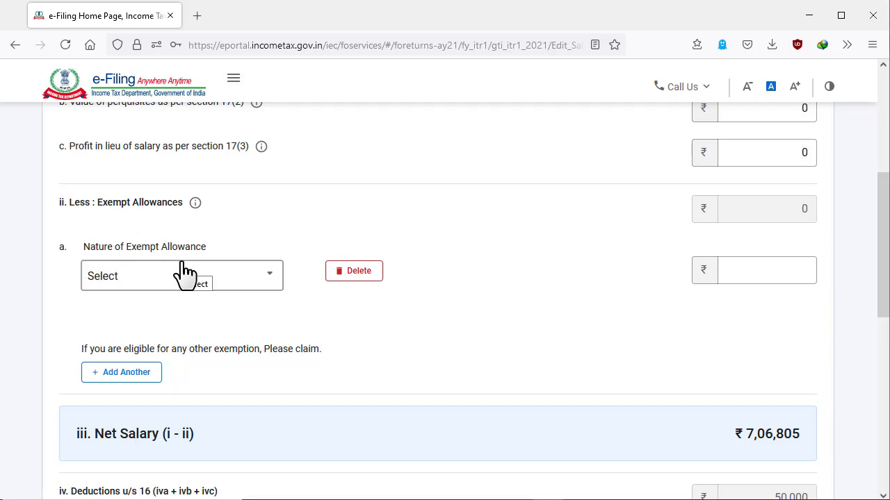
{"action": "left_click", "coordinate": [249, 285]}
{"action": "scroll", "coordinate": [175, 389], "scroll_direction": "down", "scroll_amount": 3}
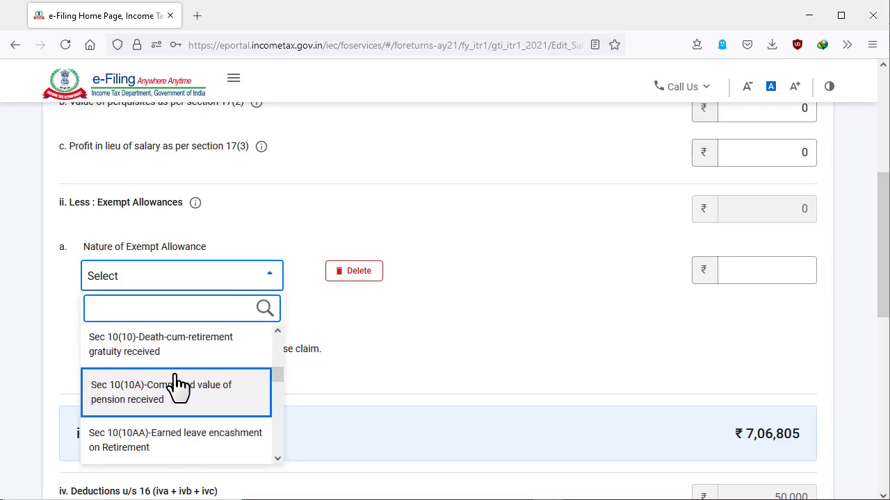
{"action": "scroll", "coordinate": [178, 390], "scroll_direction": "down", "scroll_amount": 5}
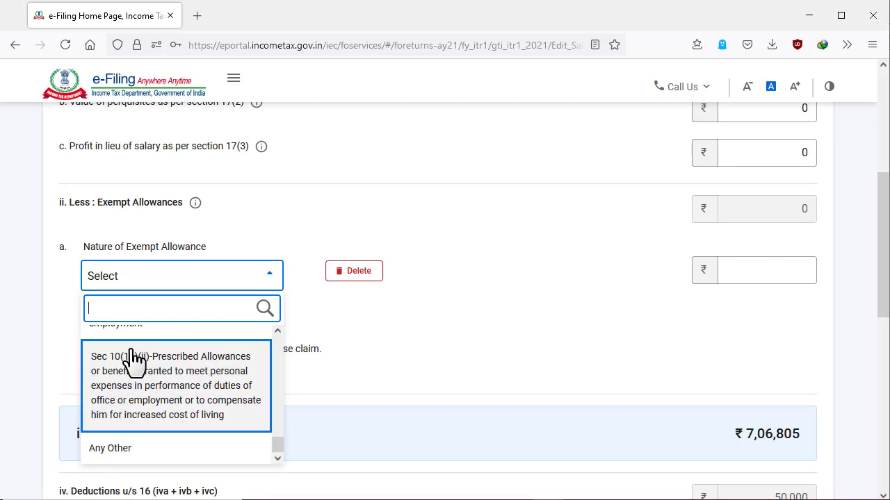
{"action": "left_click", "coordinate": [111, 450]}
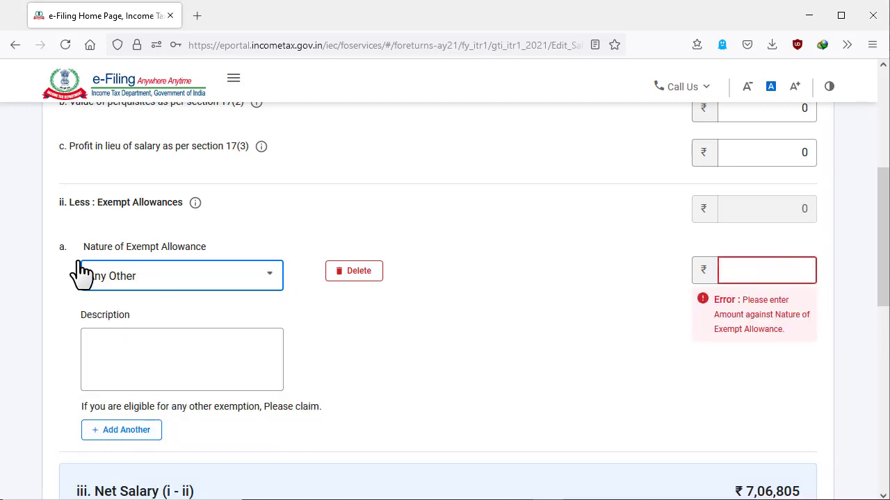
{"action": "left_click", "coordinate": [270, 283]}
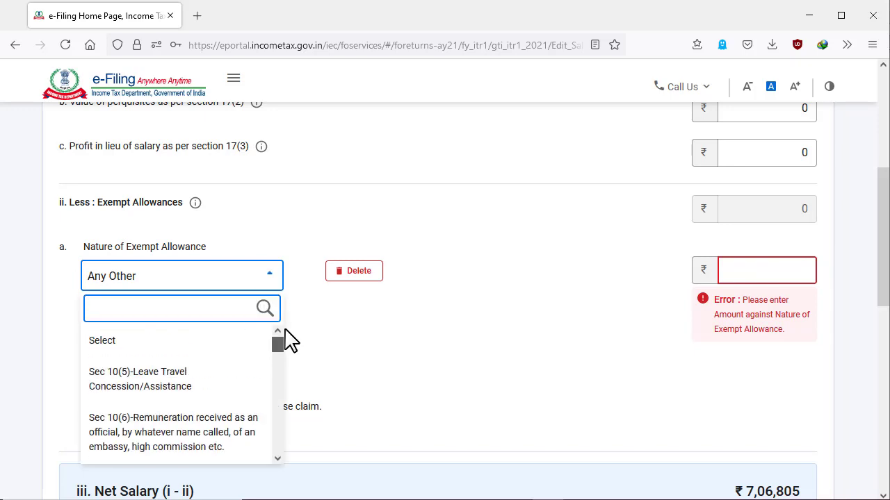
{"action": "left_click", "coordinate": [179, 352]}
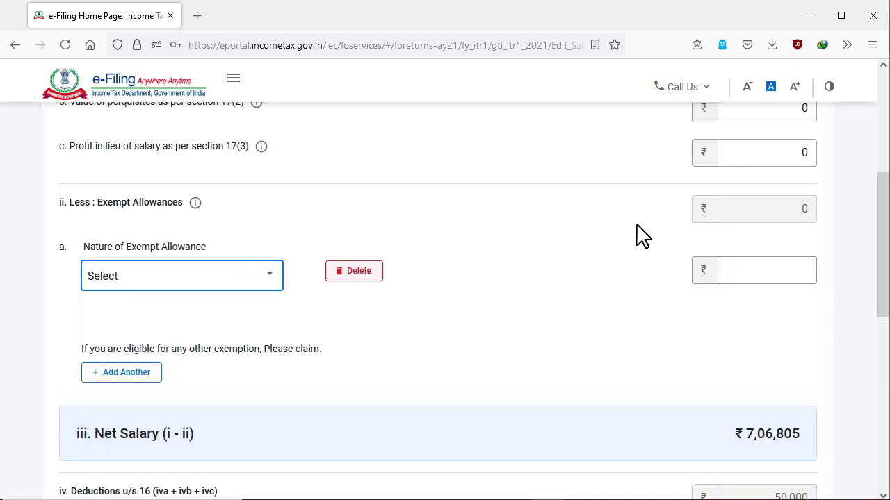
Clear the amount of the unused exempt allowance entry and delete that entry.
{"action": "left_click", "coordinate": [757, 273]}
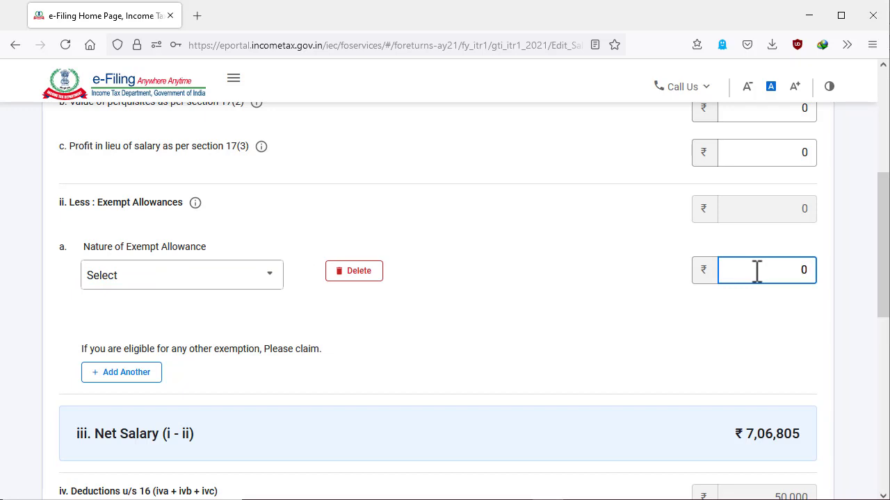
{"action": "key", "text": "BackSpace"}
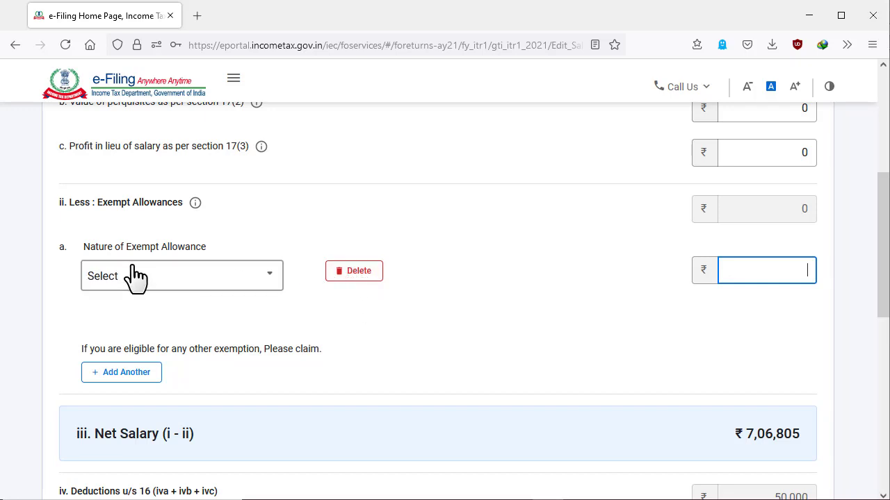
{"action": "left_click", "coordinate": [363, 274]}
{"action": "left_click", "coordinate": [562, 335]}
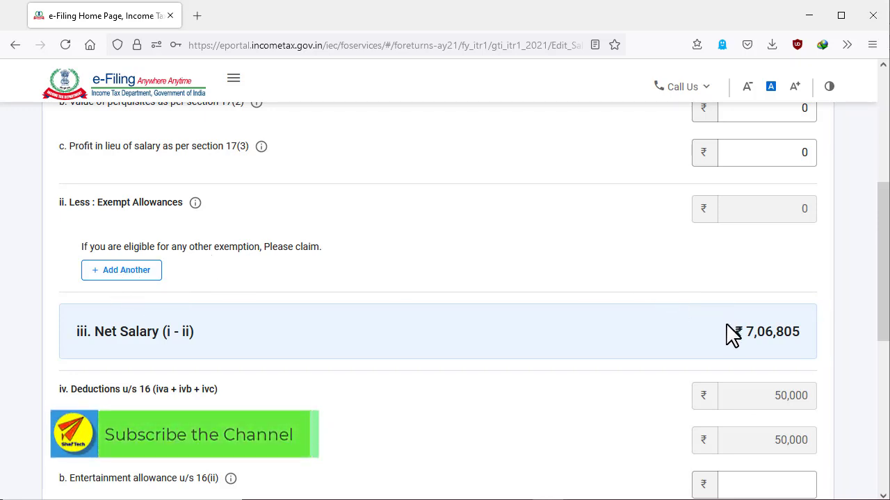
Review the section 17(1) salary, the net salary and the standard deduction u/s 16(ia).
{"action": "scroll", "coordinate": [683, 255], "scroll_direction": "up", "scroll_amount": 2}
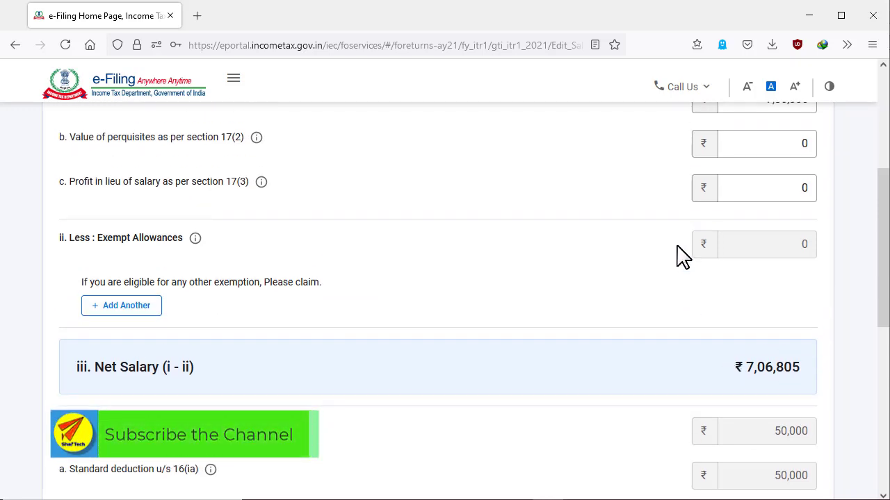
{"action": "left_click", "coordinate": [764, 136]}
{"action": "left_click_drag", "start_coordinate": [764, 136], "coordinate": [827, 136]}
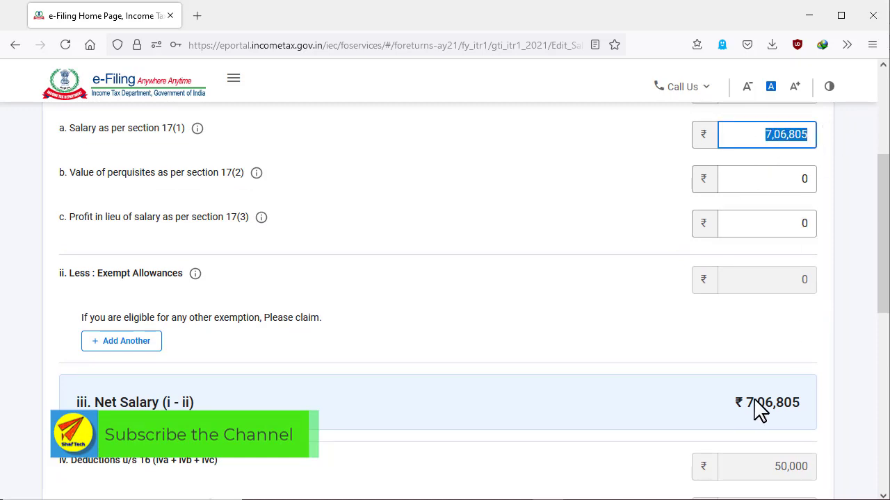
{"action": "scroll", "coordinate": [522, 325], "scroll_direction": "down", "scroll_amount": 2}
{"action": "scroll", "coordinate": [522, 326], "scroll_direction": "down", "scroll_amount": 3}
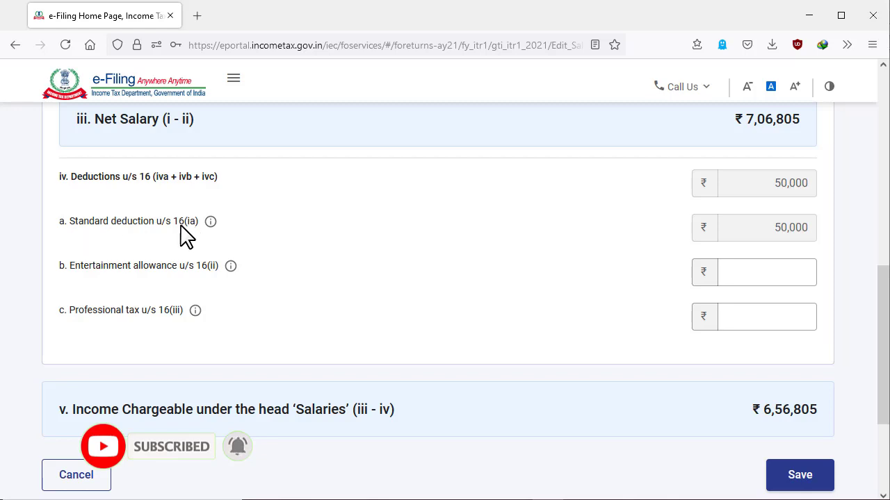
{"action": "left_click_drag", "start_coordinate": [770, 232], "coordinate": [818, 223]}
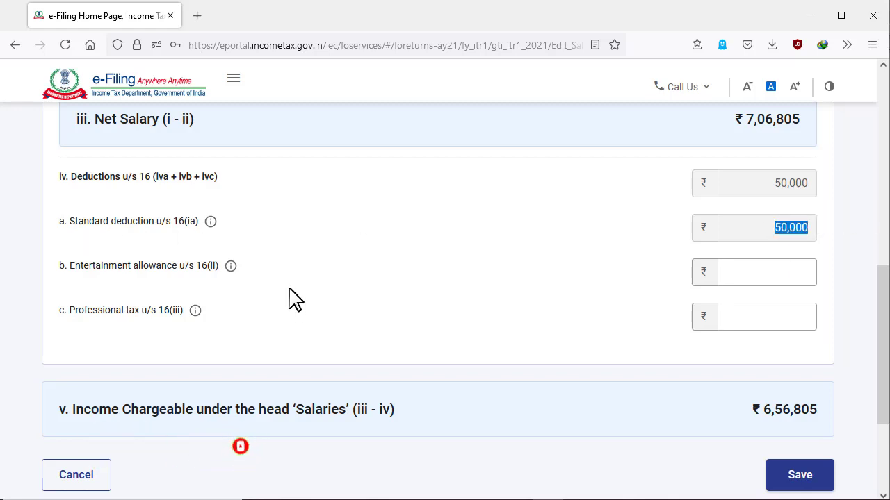
{"action": "left_click", "coordinate": [365, 239]}
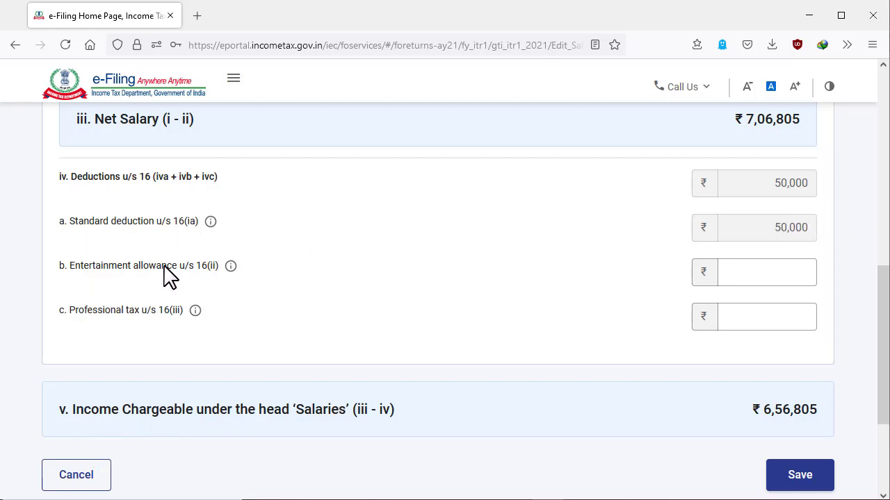
Set the entertainment allowance u/s 16(ii) to 0 and the professional tax u/s 16(iii) to 2400.
{"action": "left_click", "coordinate": [738, 272]}
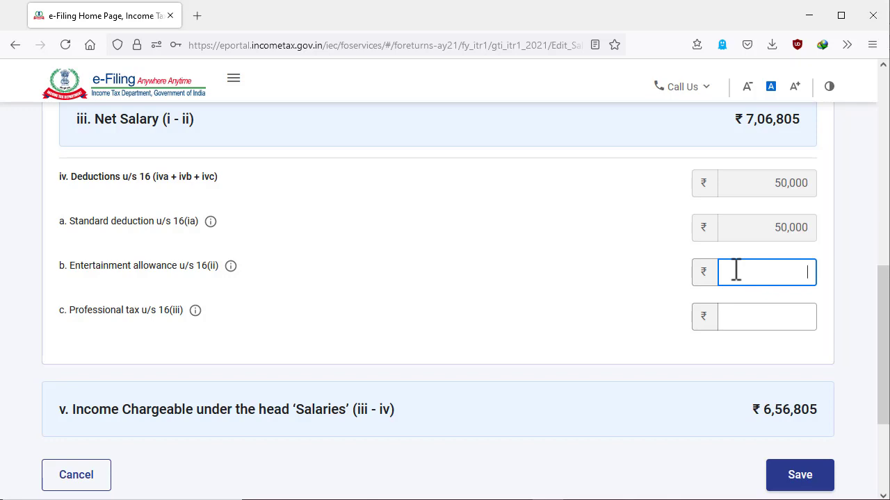
{"action": "type", "text": "0"}
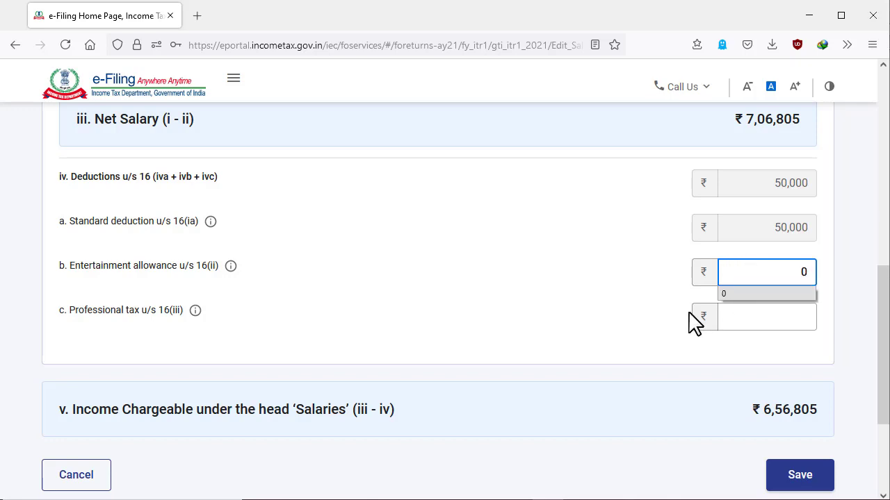
{"action": "left_click", "coordinate": [528, 313]}
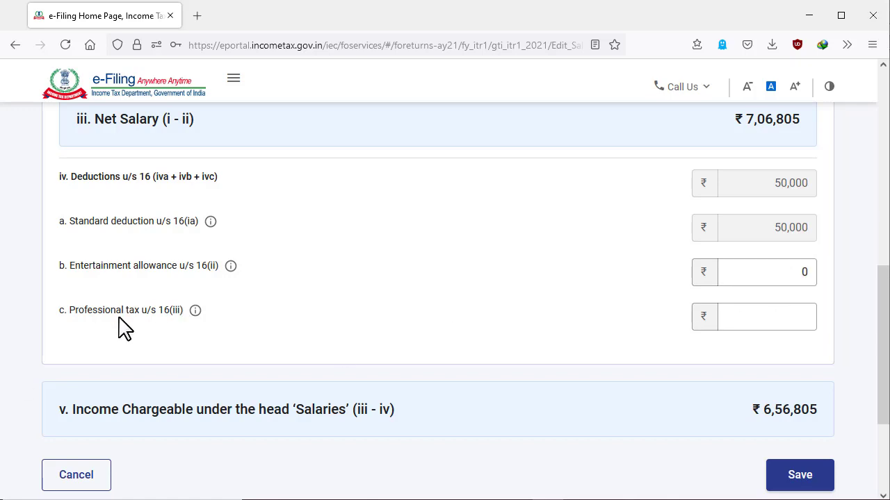
{"action": "left_click", "coordinate": [786, 314]}
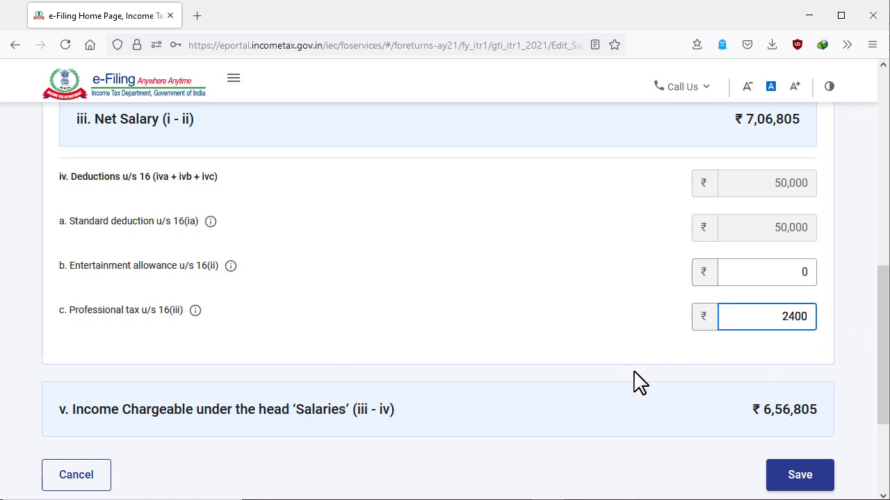
{"action": "type", "text": "2400"}
{"action": "left_click", "coordinate": [553, 347]}
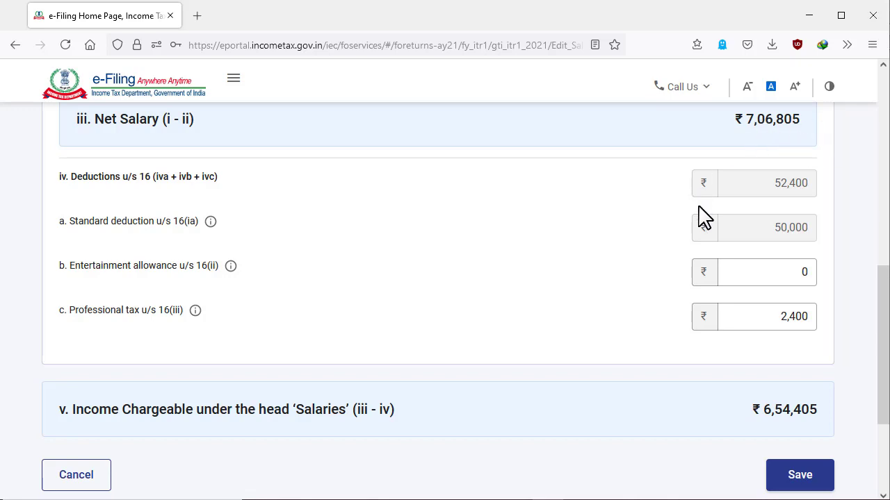
{"action": "scroll", "coordinate": [704, 217], "scroll_direction": "down", "scroll_amount": 2}
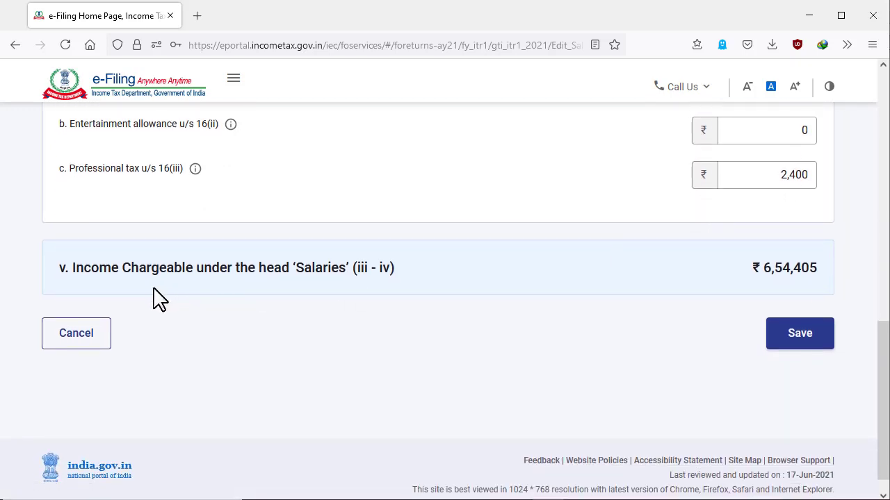
Review the gross salary, exempt allowances and section 16 deductions, and save the edited income from salary.
{"action": "scroll", "coordinate": [583, 242], "scroll_direction": "up", "scroll_amount": 5}
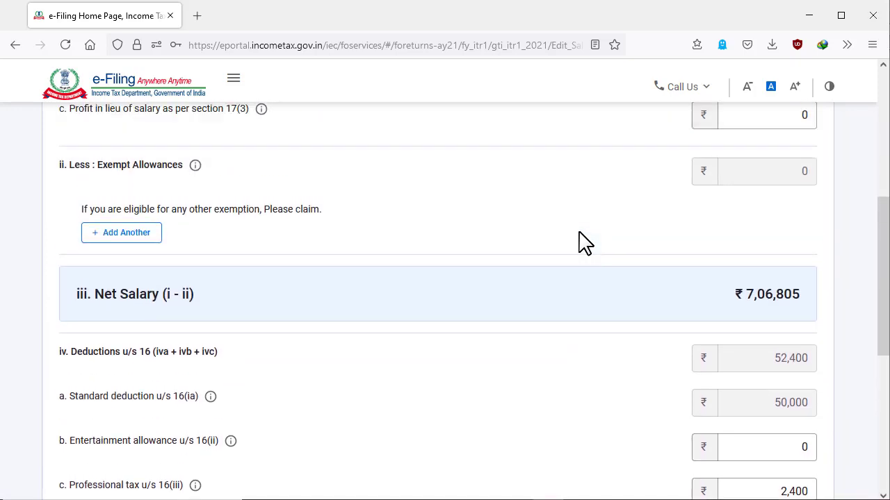
{"action": "scroll", "coordinate": [583, 242], "scroll_direction": "up", "scroll_amount": 4}
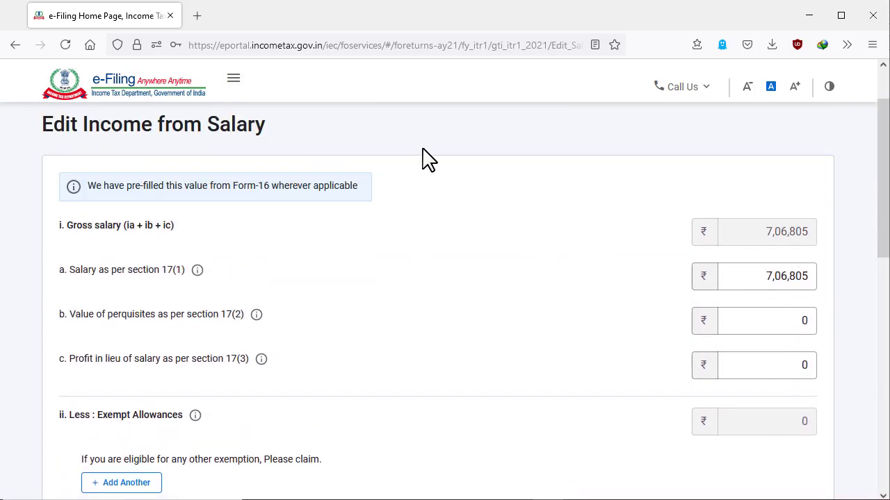
{"action": "scroll", "coordinate": [554, 224], "scroll_direction": "down", "scroll_amount": 8}
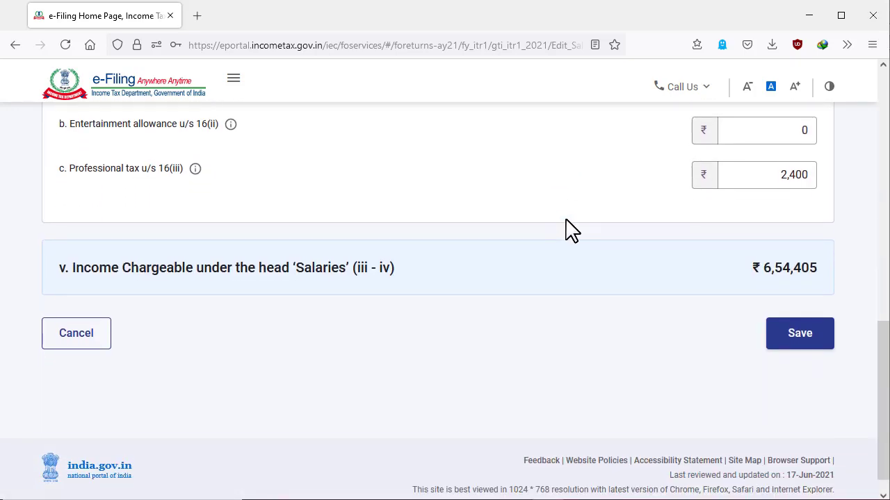
{"action": "left_click", "coordinate": [804, 342]}
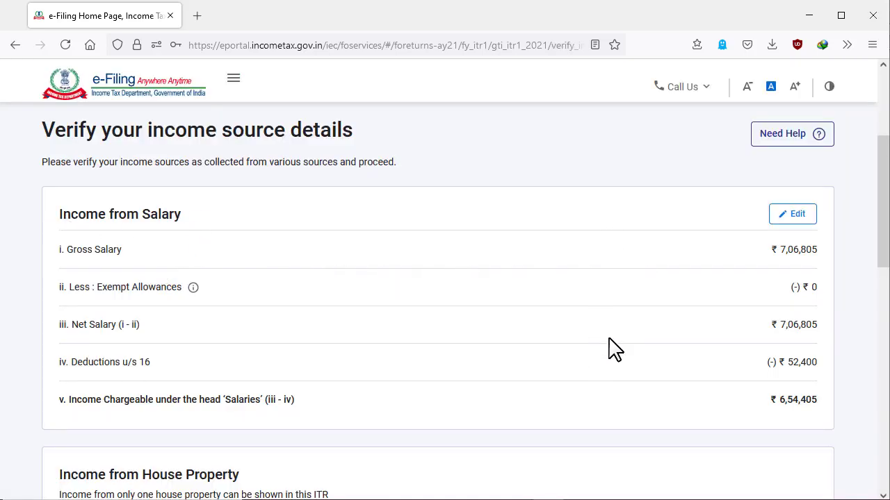
Start adding the breakup for income from house property and set the property type to Self Occupied.
{"action": "scroll", "coordinate": [609, 347], "scroll_direction": "down", "scroll_amount": 3}
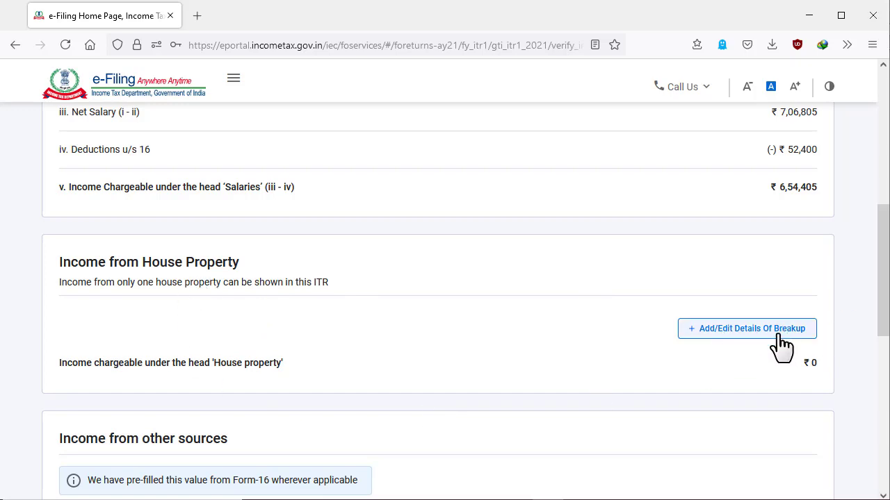
{"action": "left_click", "coordinate": [745, 332]}
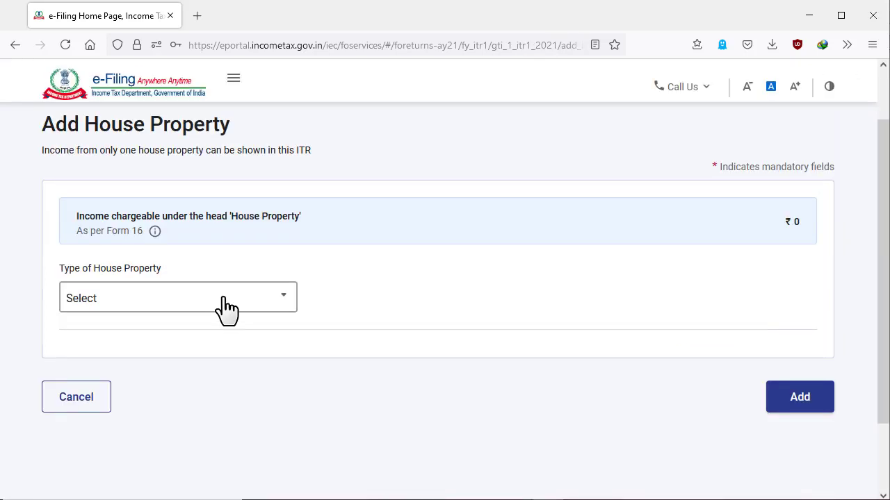
{"action": "left_click", "coordinate": [225, 306]}
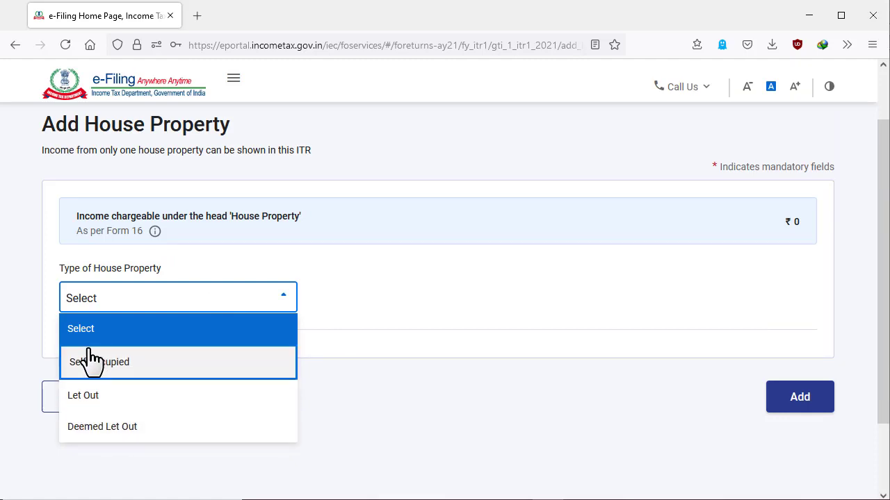
{"action": "left_click", "coordinate": [132, 372]}
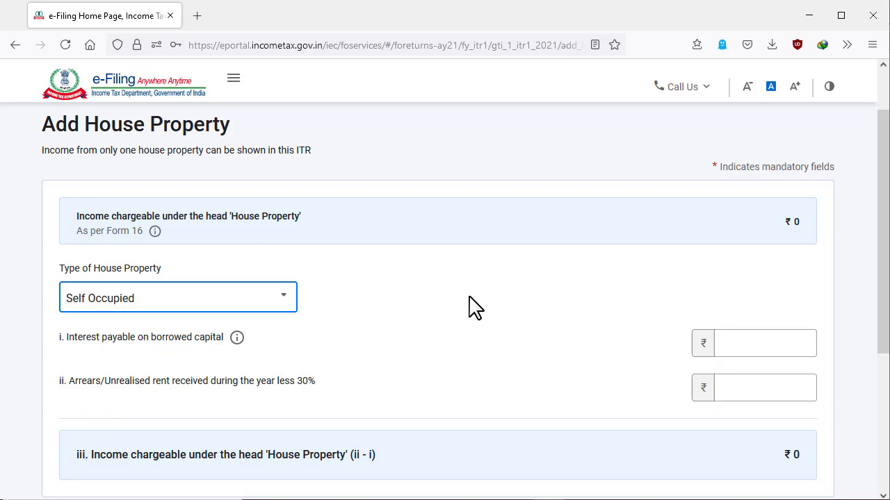
Set the interest payable on borrowed capital to 25000 and add the house property to the return.
{"action": "left_click", "coordinate": [781, 337]}
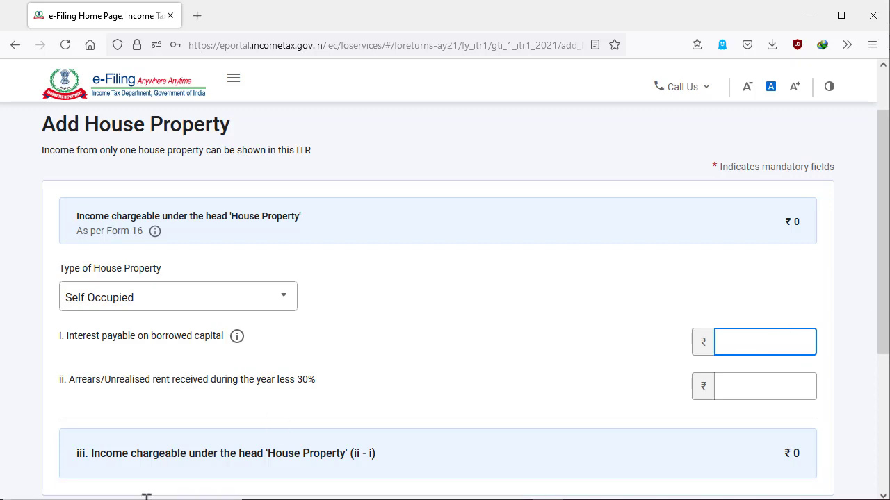
{"action": "type", "text": "250"}
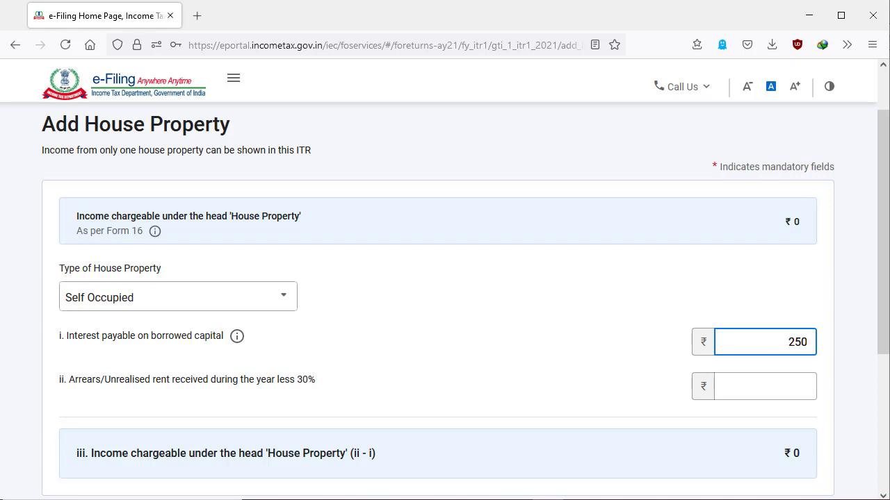
{"action": "type", "text": "00"}
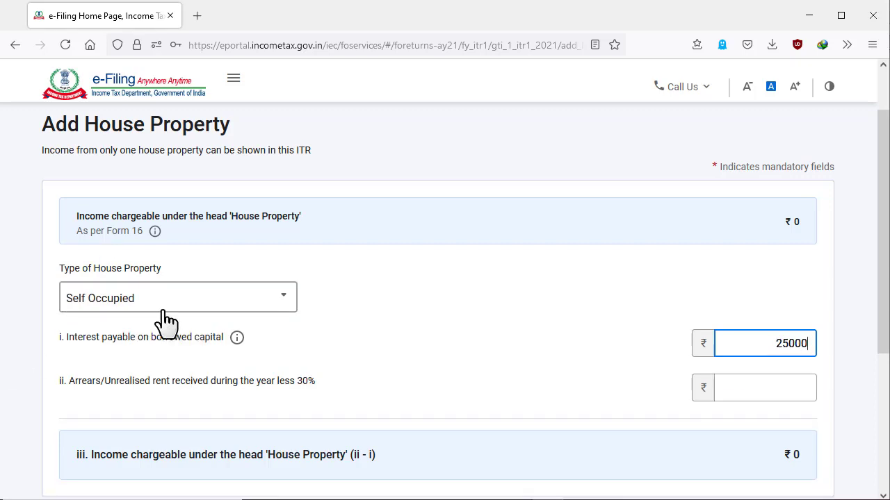
{"action": "left_click", "coordinate": [371, 375]}
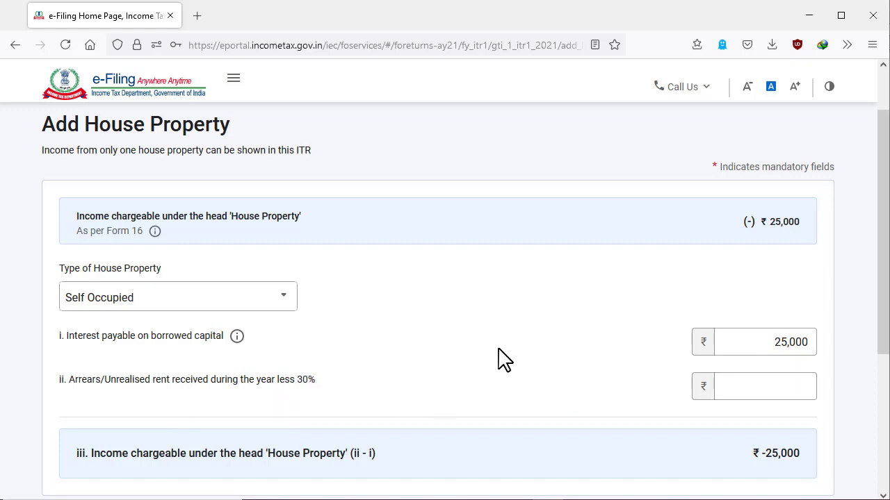
{"action": "scroll", "coordinate": [498, 356], "scroll_direction": "down", "scroll_amount": 3}
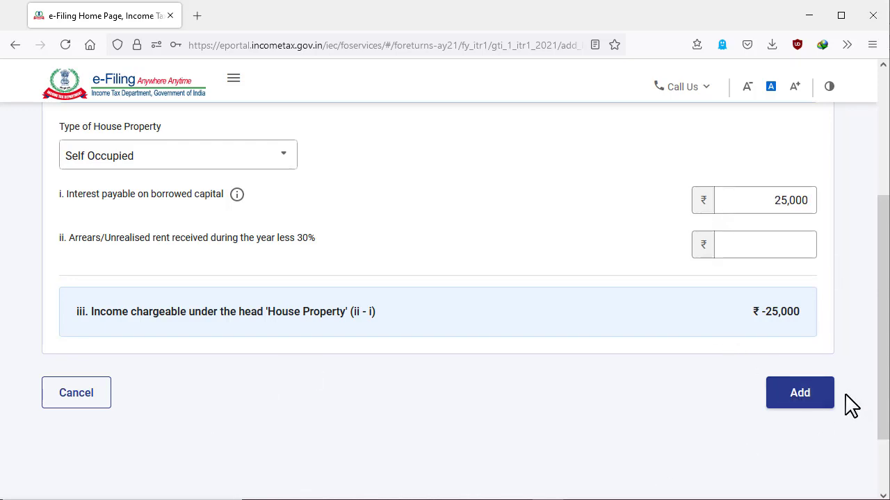
{"action": "left_click", "coordinate": [810, 402]}
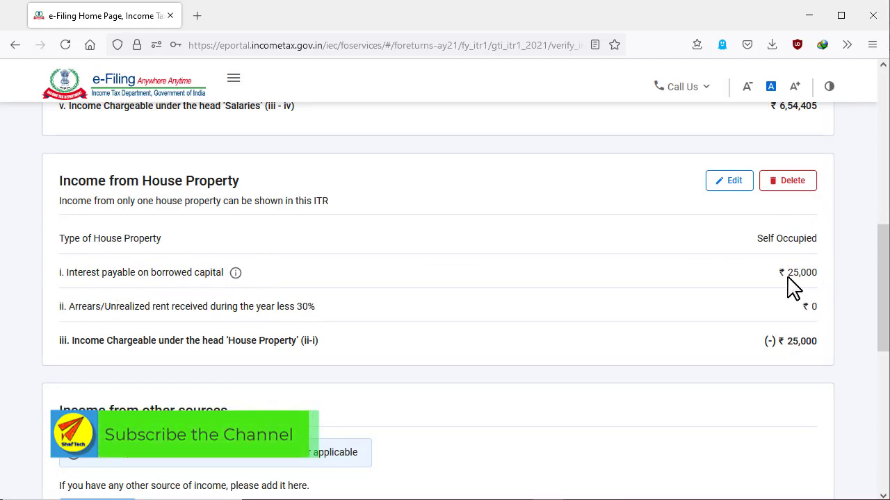
Add details for income from other sources, declaring 12500 of interest income from savings bank accounts in India.
{"action": "scroll", "coordinate": [471, 309], "scroll_direction": "down", "scroll_amount": 3}
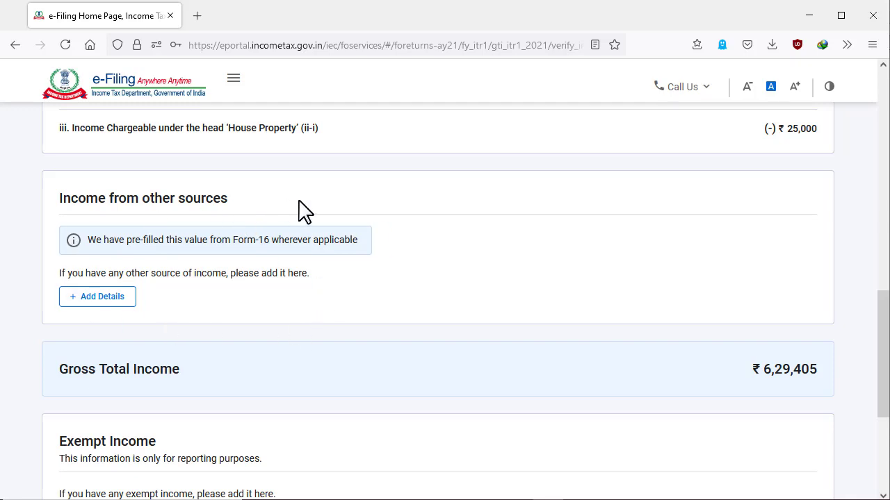
{"action": "left_click", "coordinate": [90, 298]}
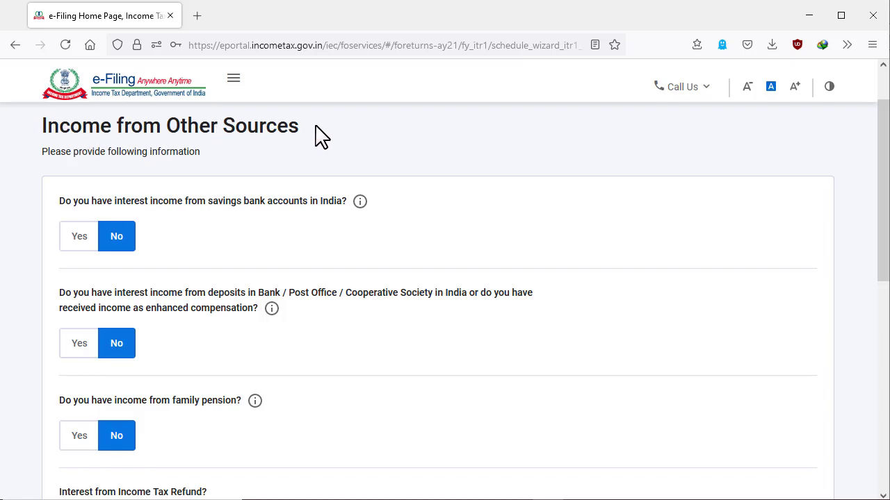
{"action": "scroll", "coordinate": [177, 351], "scroll_direction": "down", "scroll_amount": 2}
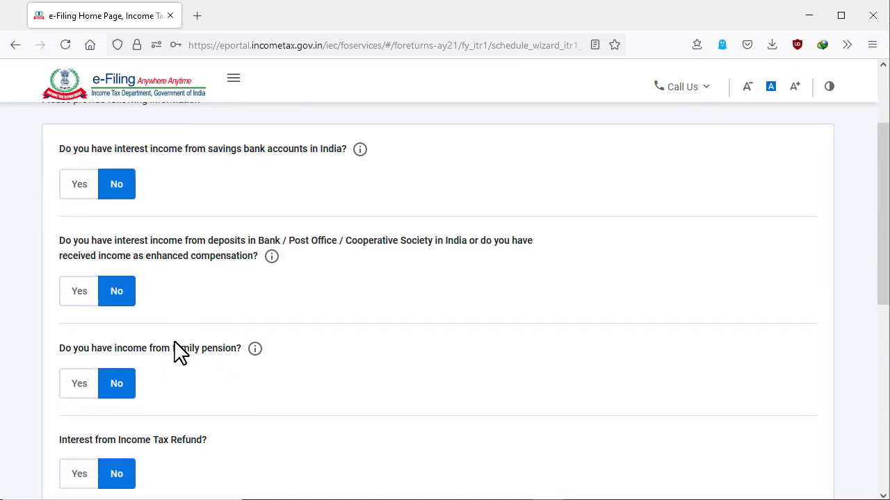
{"action": "scroll", "coordinate": [177, 351], "scroll_direction": "down", "scroll_amount": 2}
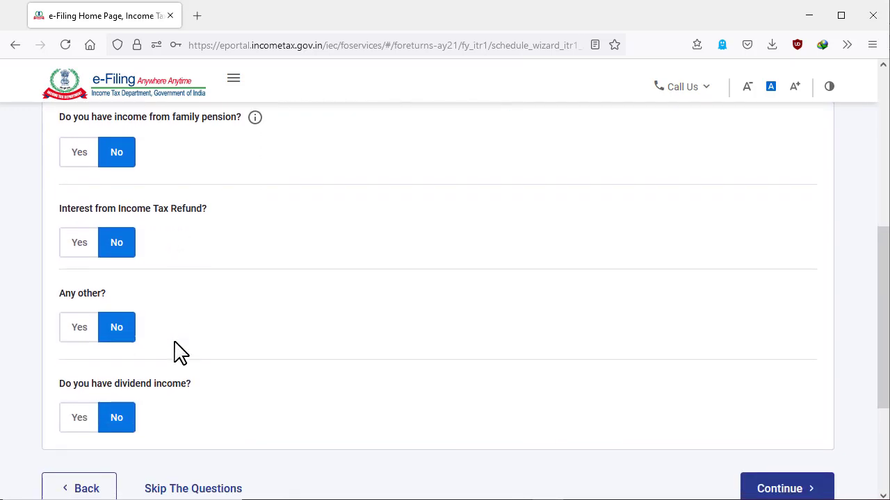
{"action": "scroll", "coordinate": [177, 352], "scroll_direction": "up", "scroll_amount": 1}
{"action": "scroll", "coordinate": [177, 351], "scroll_direction": "up", "scroll_amount": 2}
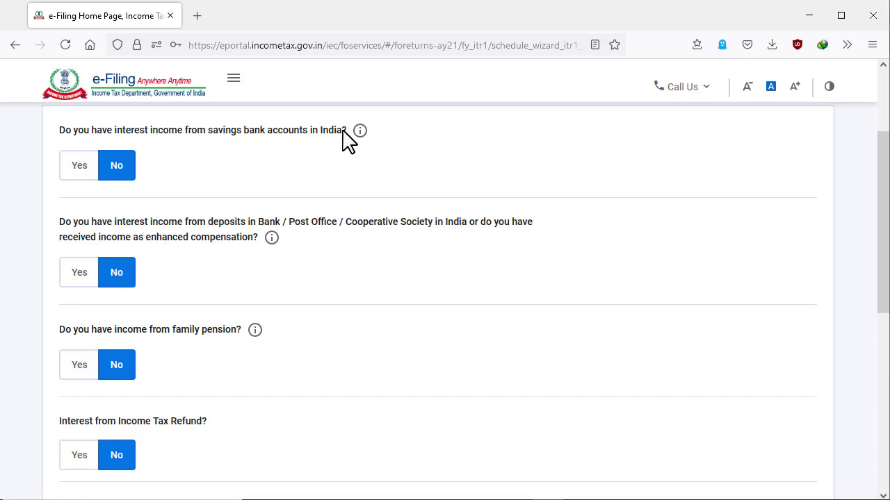
{"action": "left_click", "coordinate": [89, 174]}
{"action": "left_click", "coordinate": [143, 213]}
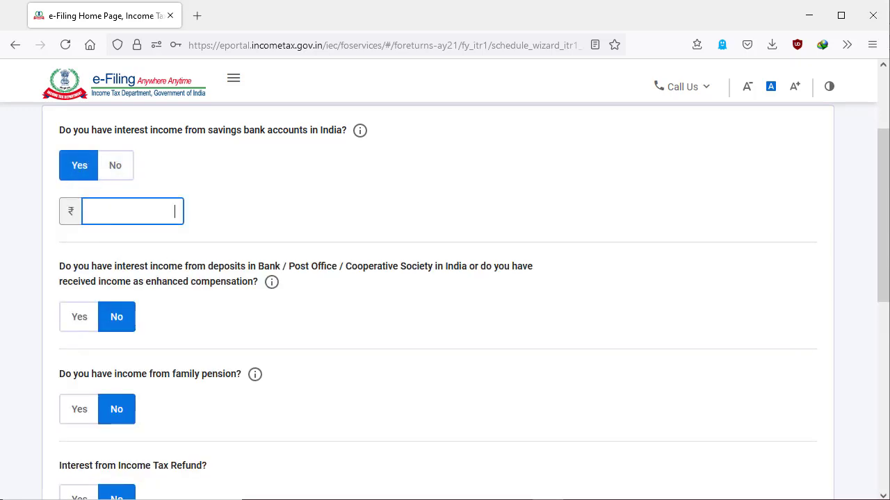
{"action": "type", "text": "12500"}
{"action": "left_click", "coordinate": [300, 273]}
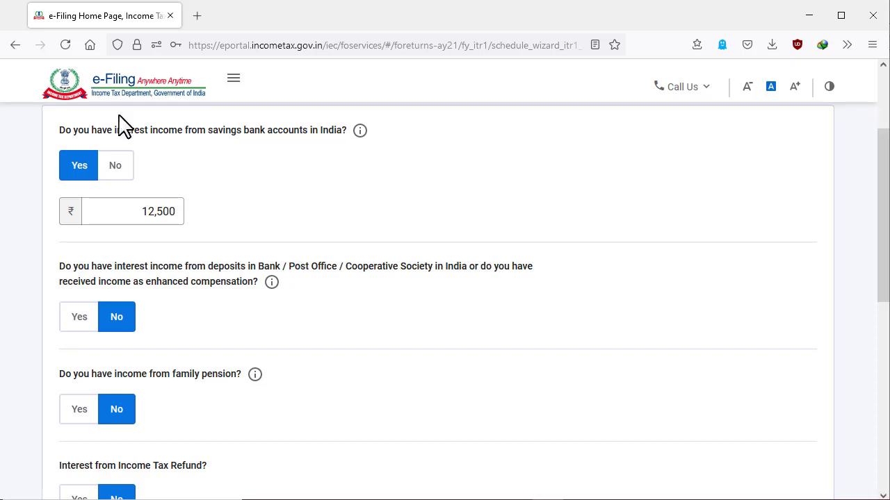
{"action": "left_click", "coordinate": [165, 212]}
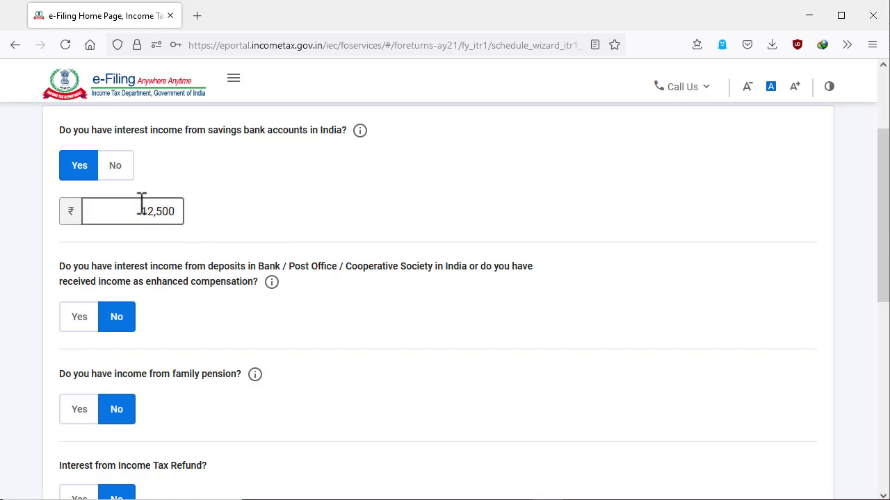
{"action": "left_click", "coordinate": [310, 307]}
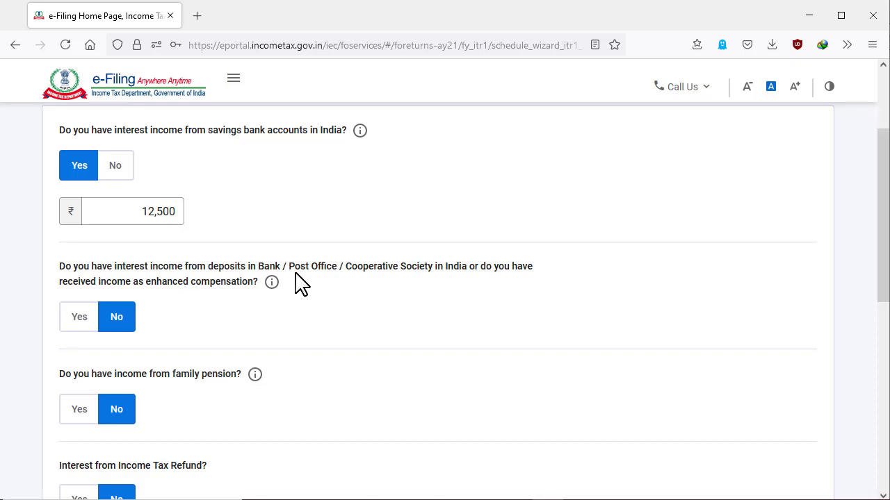
{"action": "left_click", "coordinate": [80, 318]}
{"action": "left_click", "coordinate": [134, 362]}
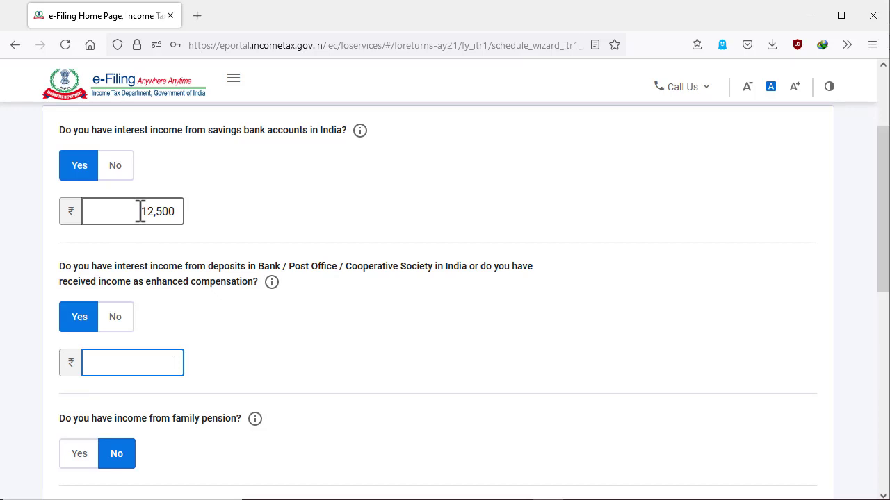
{"action": "left_click", "coordinate": [111, 324]}
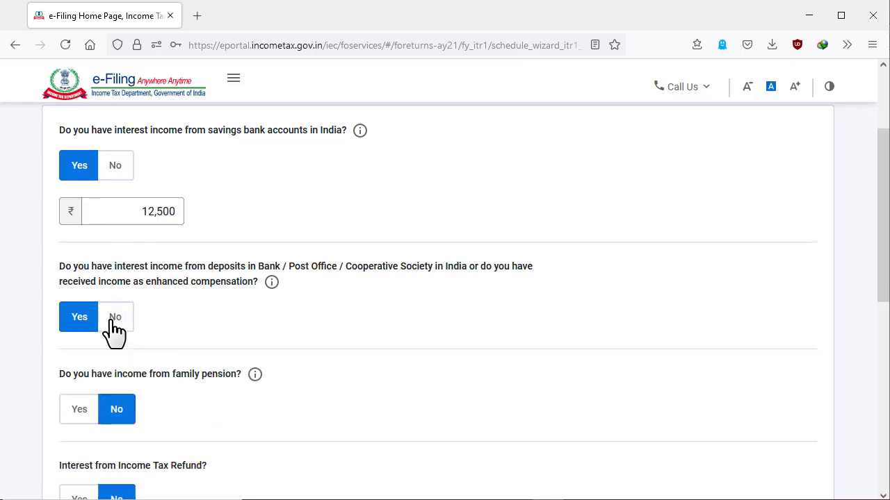
Review the remaining other-sources questions, leaving them answered No, and continue to submit the savings interest income.
{"action": "scroll", "coordinate": [236, 358], "scroll_direction": "down", "scroll_amount": 2}
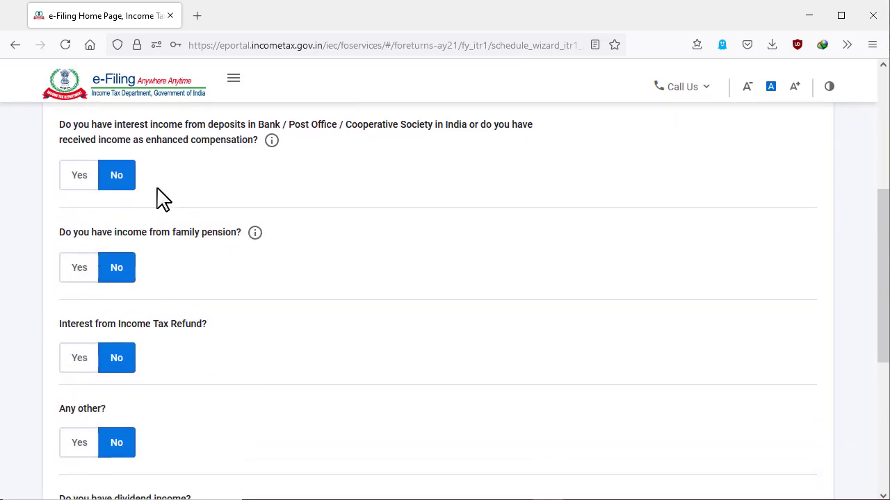
{"action": "scroll", "coordinate": [174, 268], "scroll_direction": "down", "scroll_amount": 1}
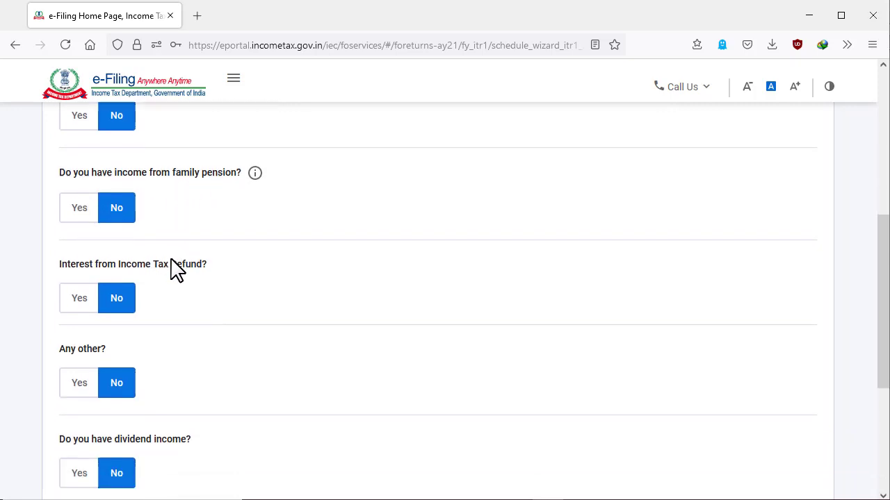
{"action": "scroll", "coordinate": [220, 261], "scroll_direction": "down", "scroll_amount": 1}
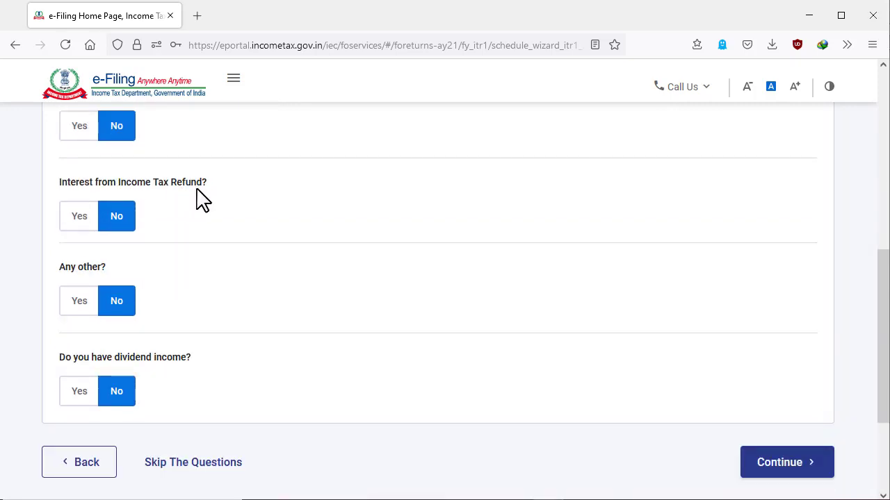
{"action": "scroll", "coordinate": [205, 215], "scroll_direction": "down", "scroll_amount": 1}
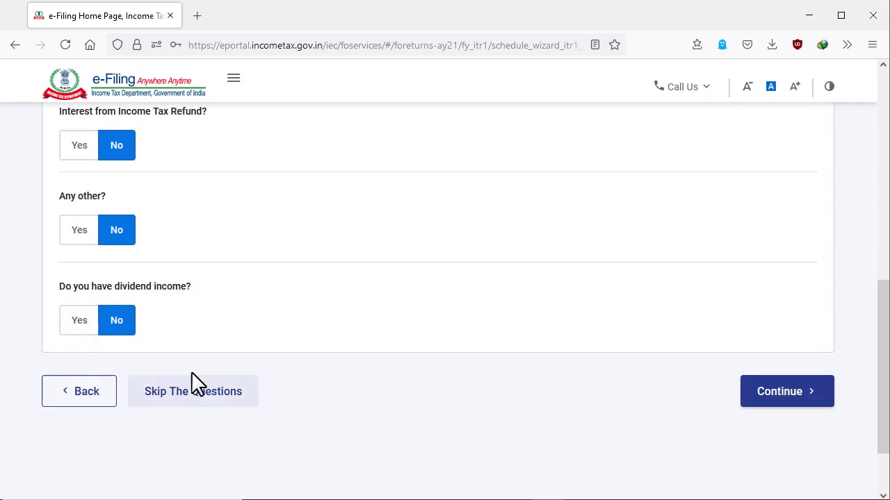
{"action": "scroll", "coordinate": [199, 275], "scroll_direction": "up", "scroll_amount": 5}
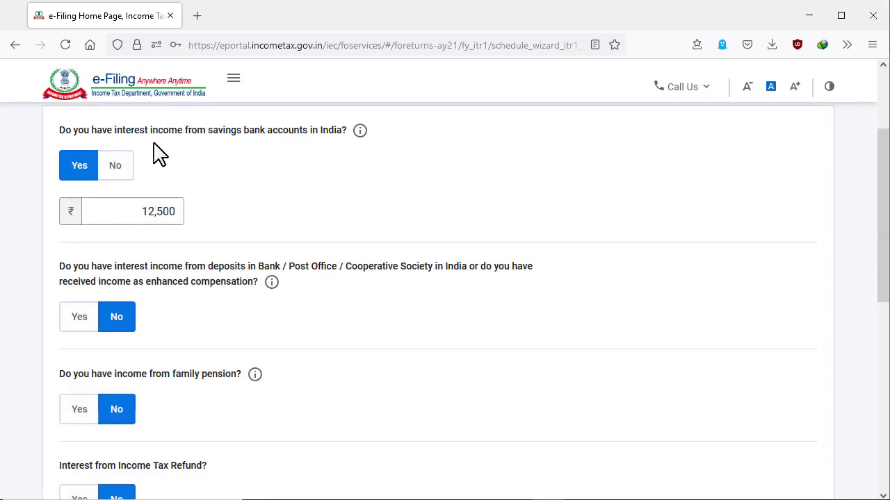
{"action": "left_click", "coordinate": [156, 207]}
{"action": "scroll", "coordinate": [272, 219], "scroll_direction": "down", "scroll_amount": 6}
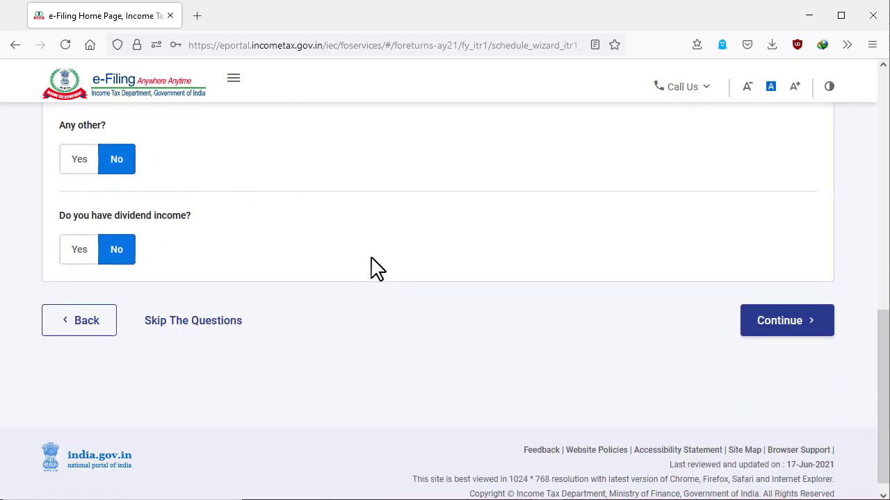
{"action": "left_click", "coordinate": [779, 331]}
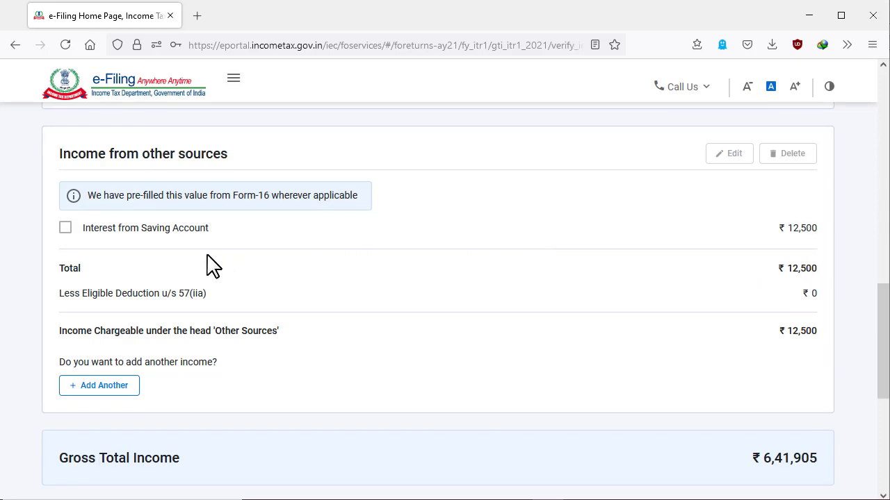
Check the edit and delete options for the savings account interest entry and view the Exempt Income section.
{"action": "left_click", "coordinate": [65, 228]}
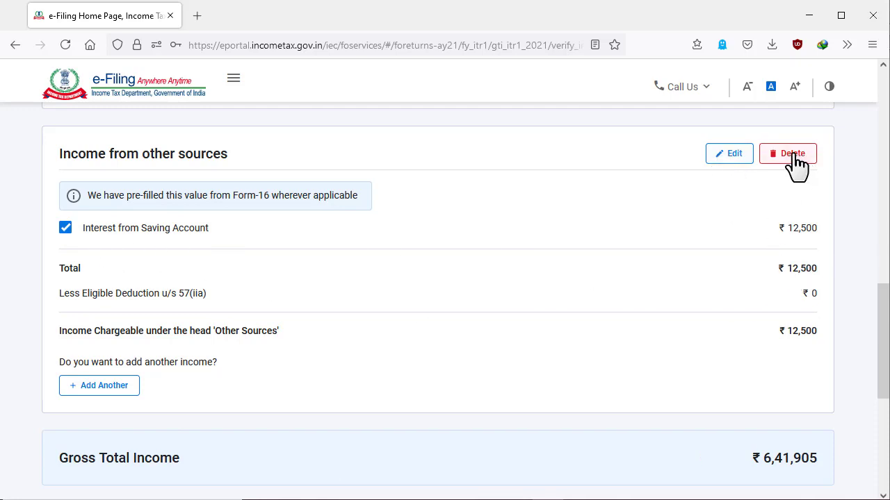
{"action": "left_click", "coordinate": [65, 228]}
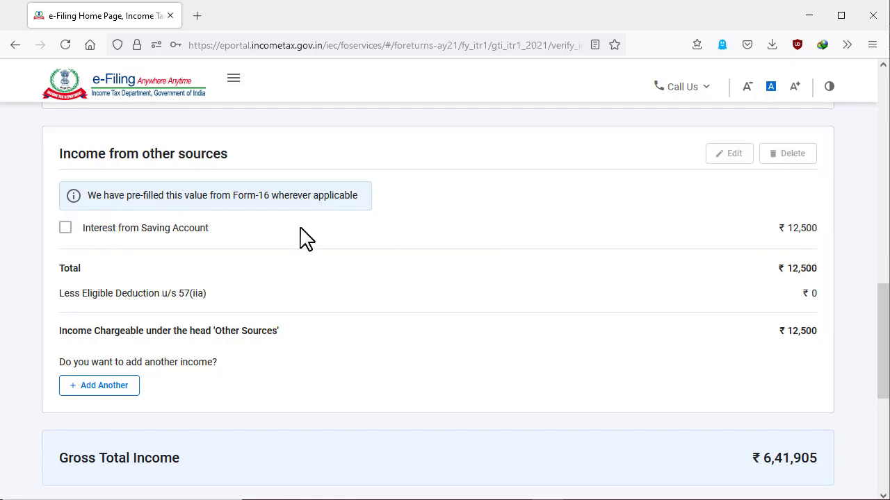
{"action": "scroll", "coordinate": [549, 240], "scroll_direction": "down", "scroll_amount": 5}
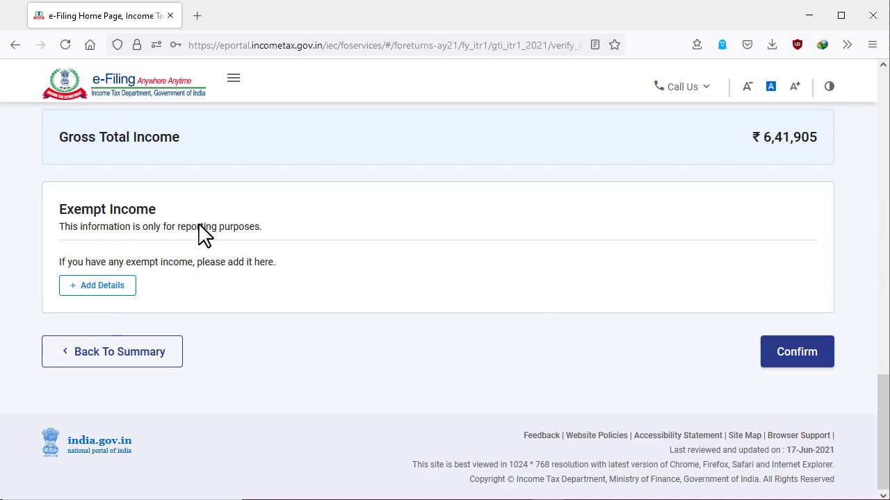
Confirm the gross total income section and open the Total Deductions section of the return summary.
{"action": "left_click", "coordinate": [801, 363]}
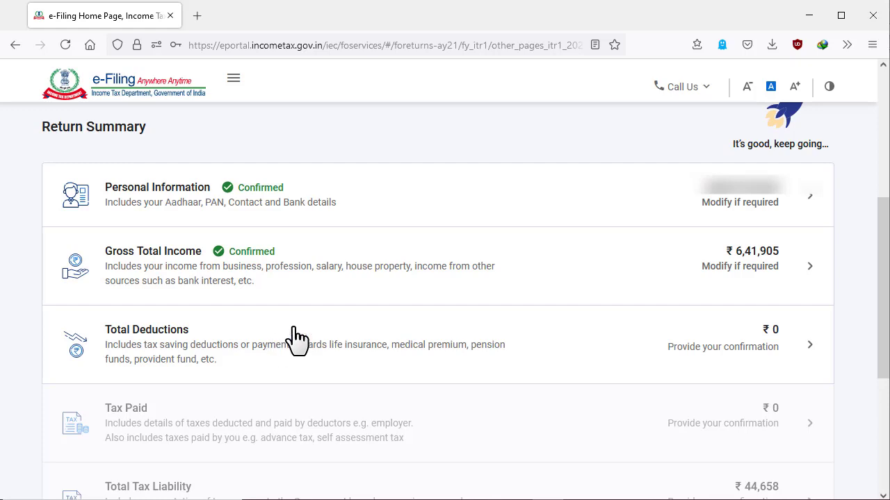
{"action": "left_click", "coordinate": [257, 347]}
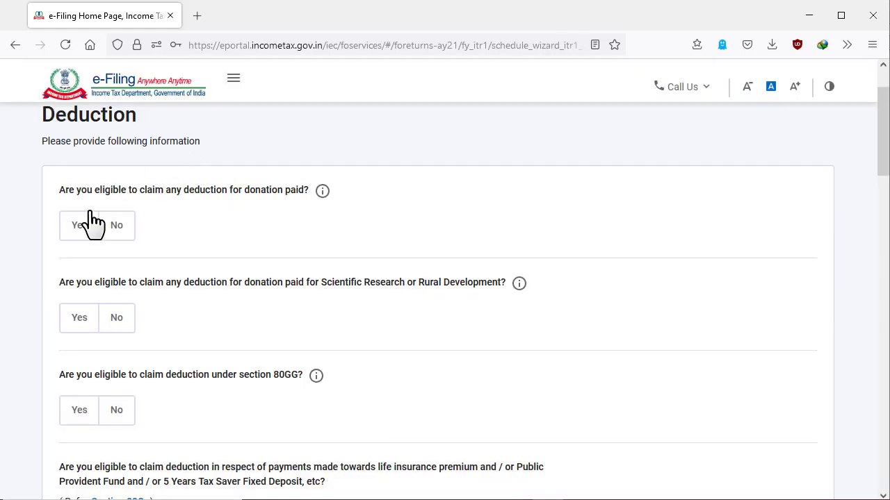
Answer Yes to the Section 80C deduction question and claim 150000, leaving the donation and 80GG questions unanswered.
{"action": "scroll", "coordinate": [171, 240], "scroll_direction": "down", "scroll_amount": 1}
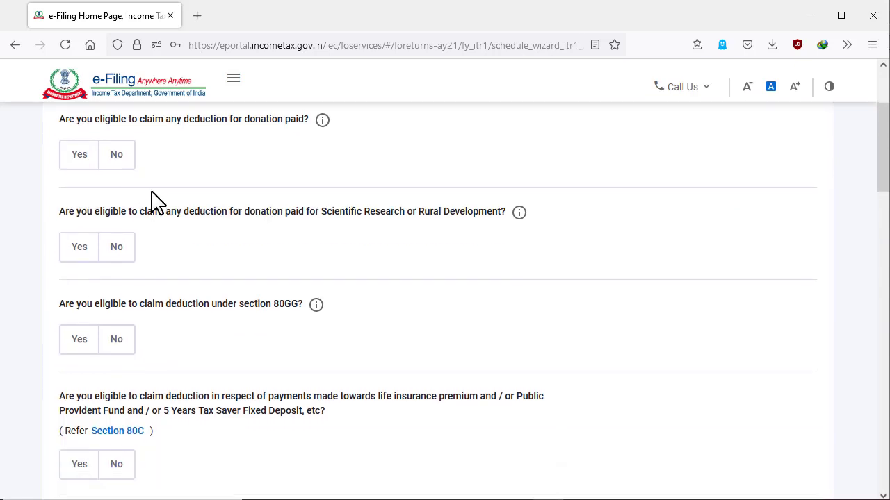
{"action": "scroll", "coordinate": [155, 201], "scroll_direction": "up", "scroll_amount": 1}
{"action": "scroll", "coordinate": [327, 204], "scroll_direction": "down", "scroll_amount": 2}
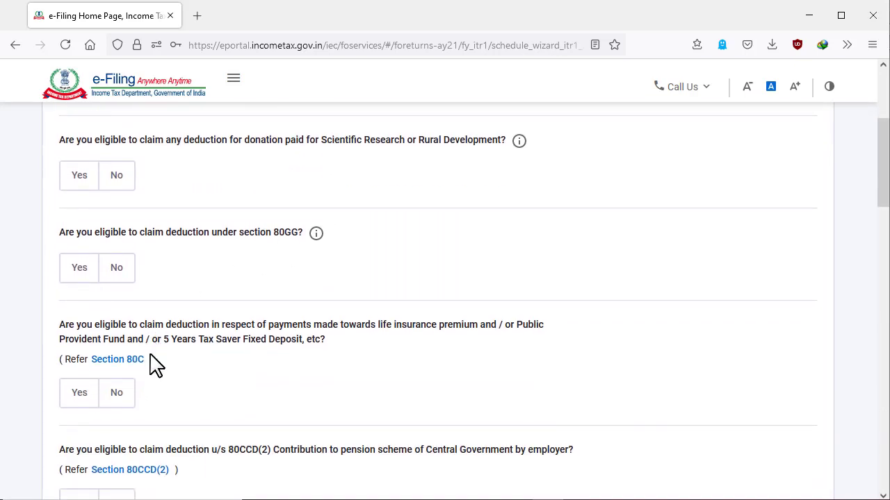
{"action": "scroll", "coordinate": [157, 369], "scroll_direction": "down", "scroll_amount": 2}
{"action": "scroll", "coordinate": [167, 375], "scroll_direction": "down", "scroll_amount": 1}
{"action": "scroll", "coordinate": [174, 376], "scroll_direction": "up", "scroll_amount": 4}
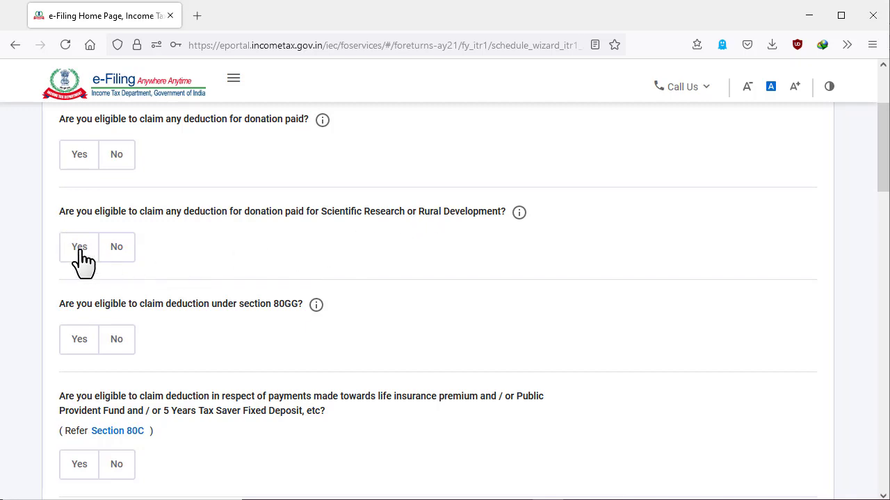
{"action": "scroll", "coordinate": [76, 257], "scroll_direction": "down", "scroll_amount": 1}
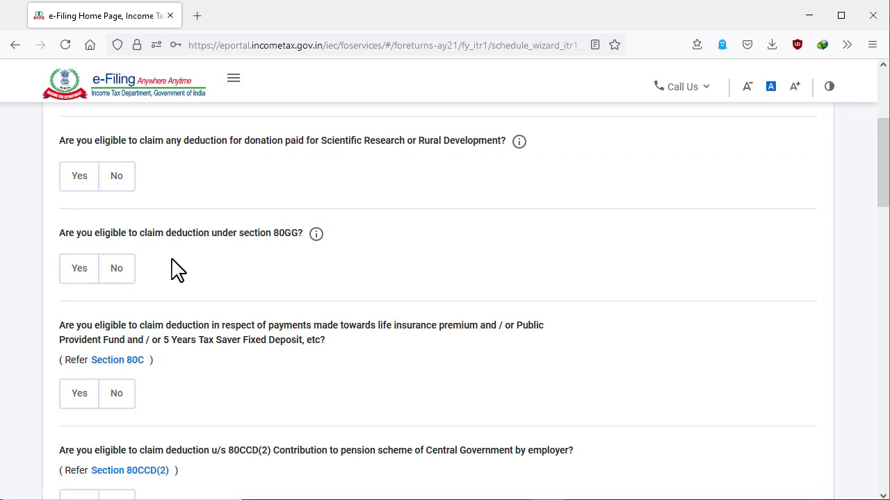
{"action": "scroll", "coordinate": [278, 282], "scroll_direction": "down", "scroll_amount": 1}
{"action": "scroll", "coordinate": [277, 282], "scroll_direction": "down", "scroll_amount": 2}
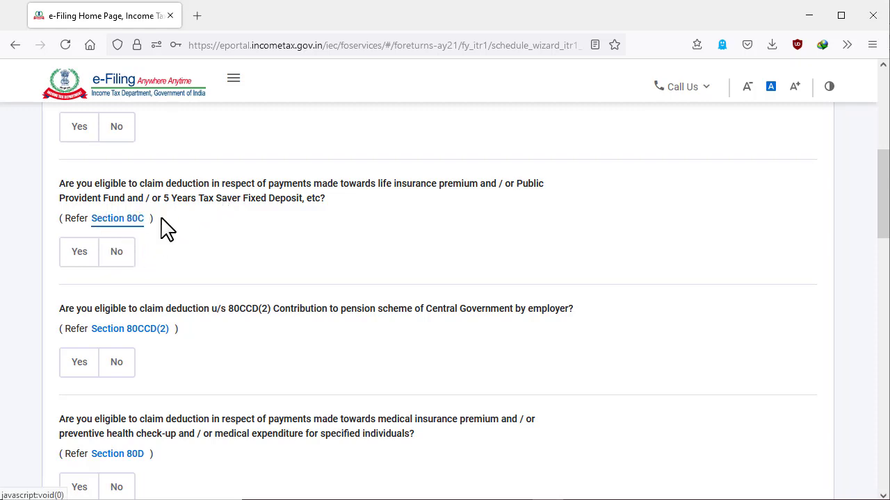
{"action": "left_click", "coordinate": [81, 253]}
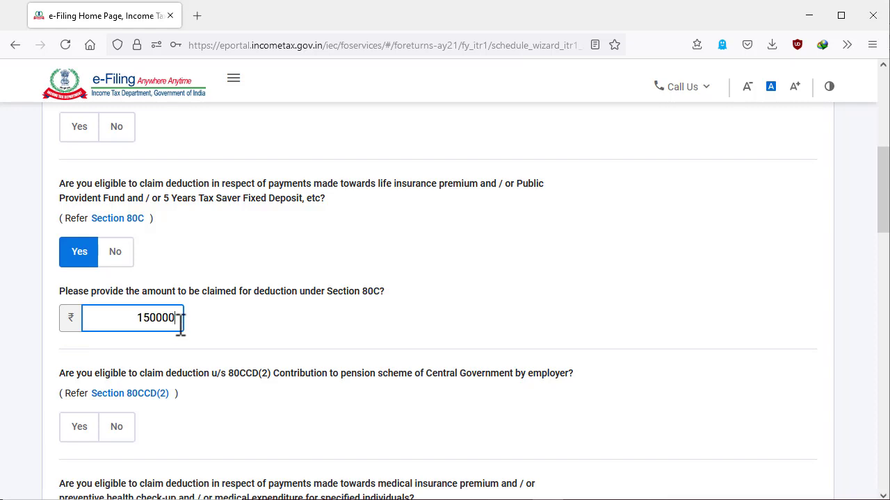
{"action": "left_click", "coordinate": [284, 343]}
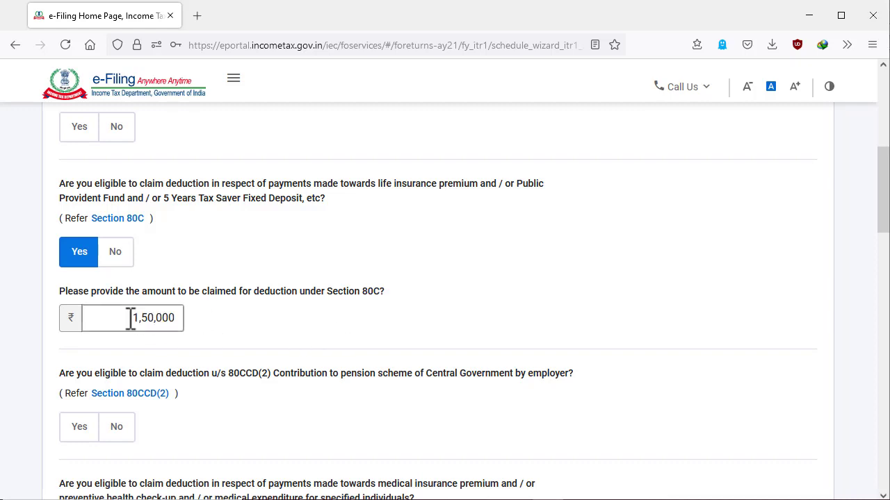
Skip the Section 80CCD(2) question and answer Yes to the Section 80D medical insurance deduction question.
{"action": "scroll", "coordinate": [242, 343], "scroll_direction": "down", "scroll_amount": 1}
{"action": "scroll", "coordinate": [241, 344], "scroll_direction": "down", "scroll_amount": 2}
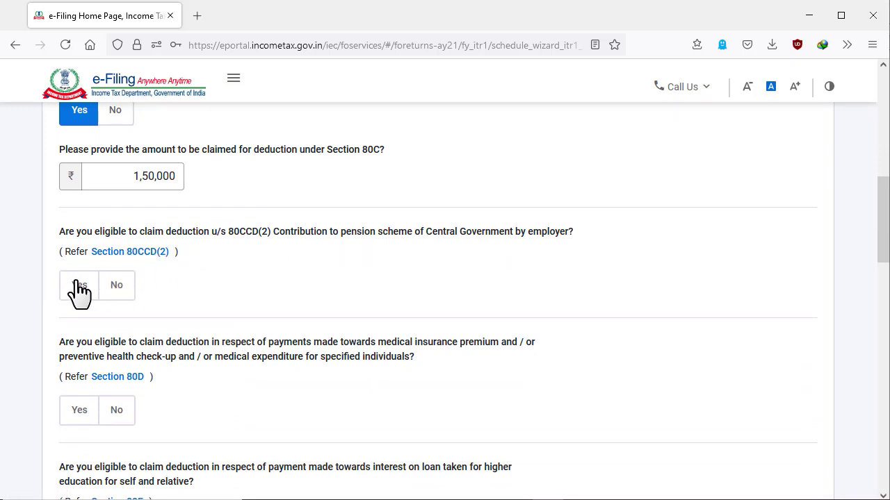
{"action": "scroll", "coordinate": [95, 278], "scroll_direction": "down", "scroll_amount": 1}
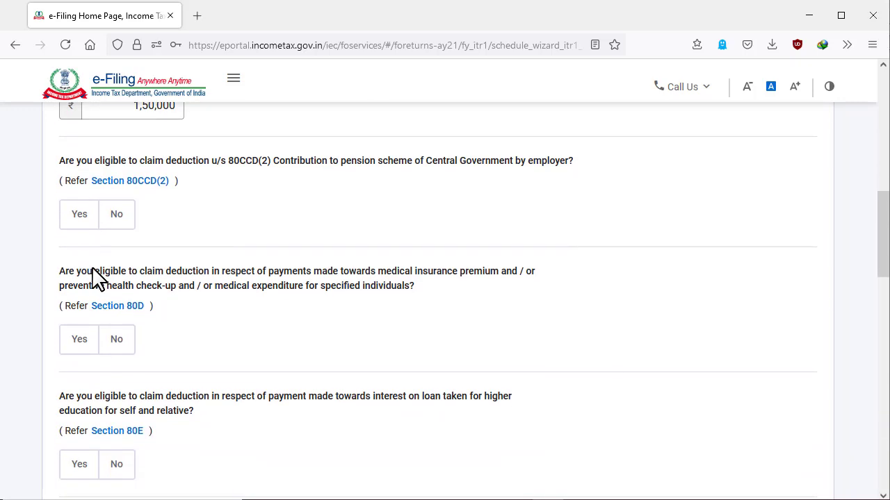
{"action": "scroll", "coordinate": [95, 278], "scroll_direction": "down", "scroll_amount": 1}
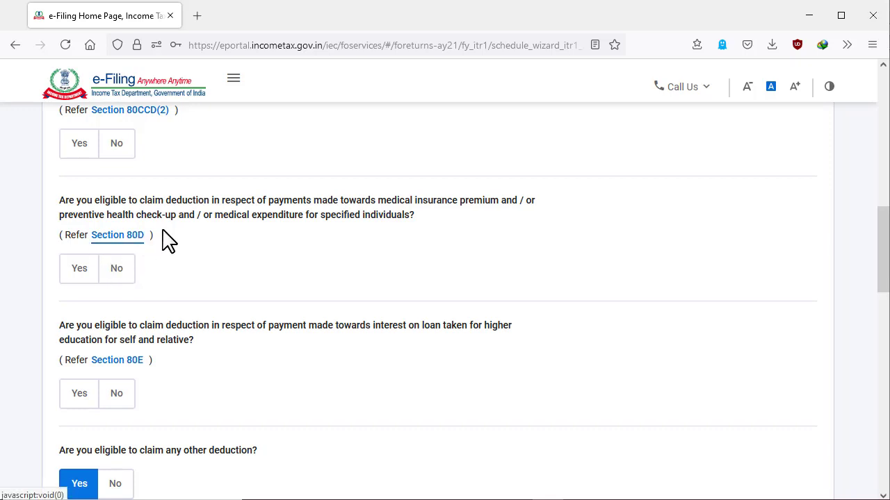
{"action": "left_click", "coordinate": [79, 271]}
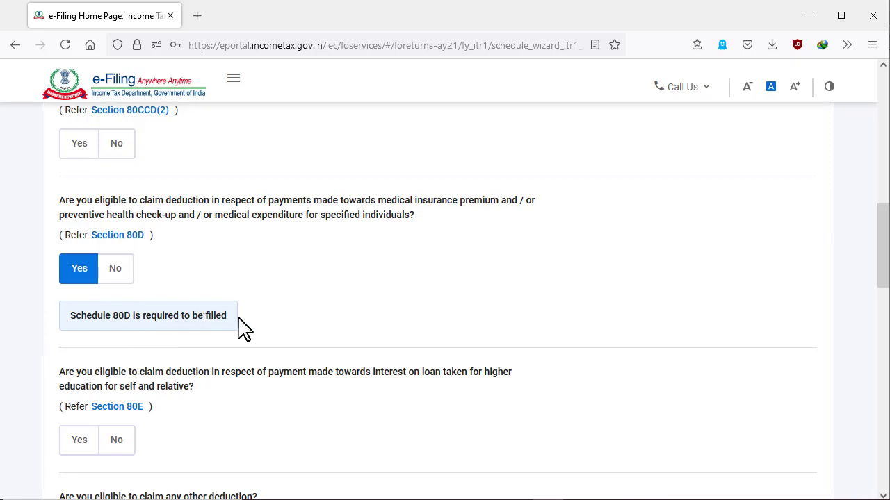
Examine the Section 80E education loan question and the deduction types listed under other deductions.
{"action": "scroll", "coordinate": [356, 323], "scroll_direction": "down", "scroll_amount": 2}
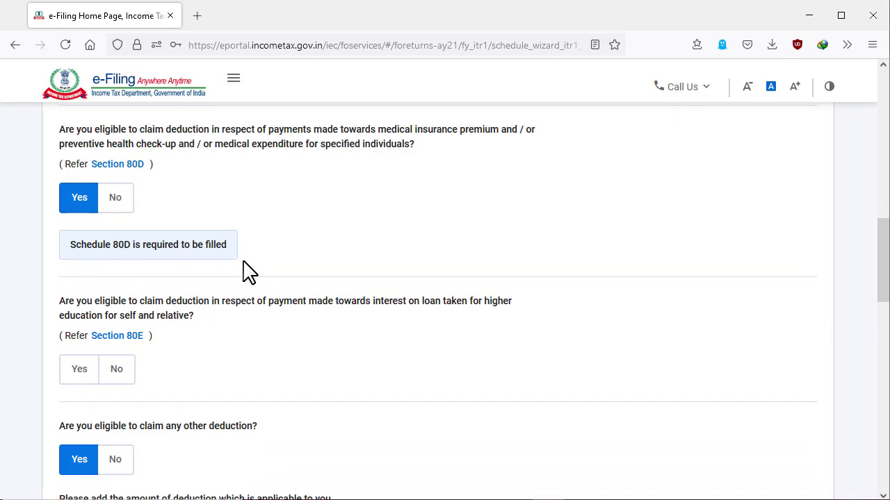
{"action": "scroll", "coordinate": [219, 277], "scroll_direction": "down", "scroll_amount": 1}
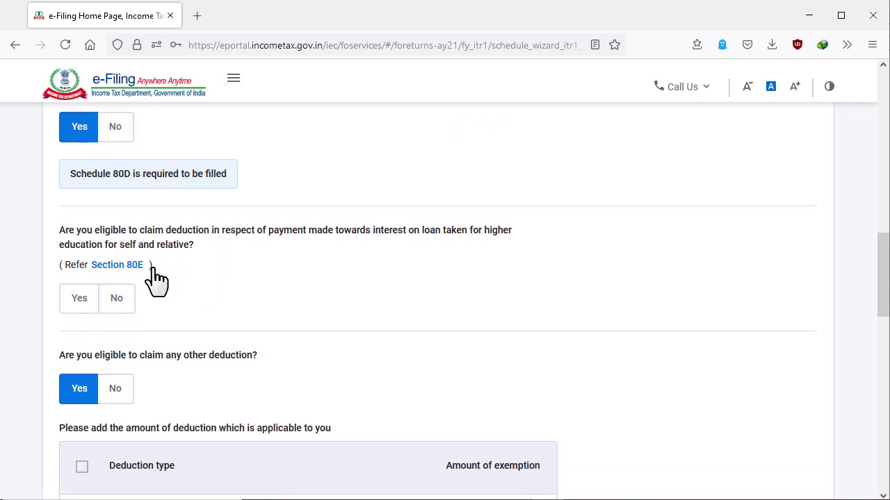
{"action": "scroll", "coordinate": [177, 285], "scroll_direction": "down", "scroll_amount": 1}
{"action": "scroll", "coordinate": [188, 298], "scroll_direction": "down", "scroll_amount": 1}
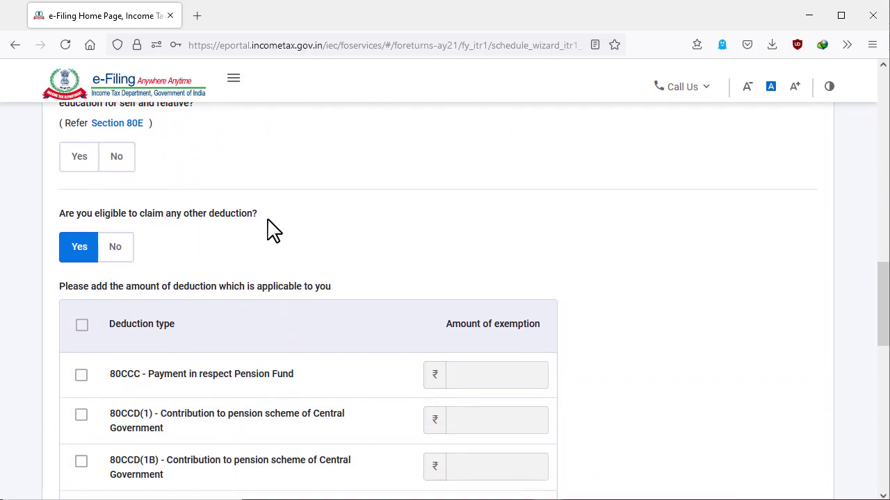
{"action": "scroll", "coordinate": [195, 241], "scroll_direction": "down", "scroll_amount": 1}
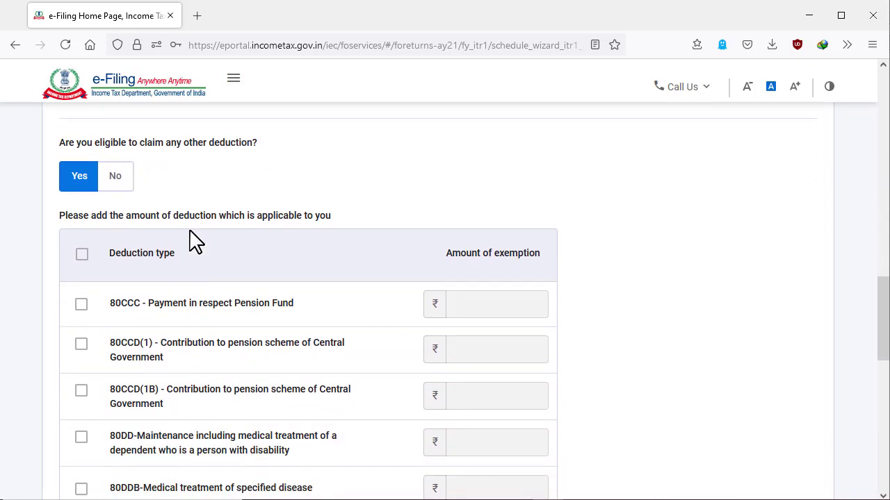
{"action": "scroll", "coordinate": [185, 274], "scroll_direction": "down", "scroll_amount": 1}
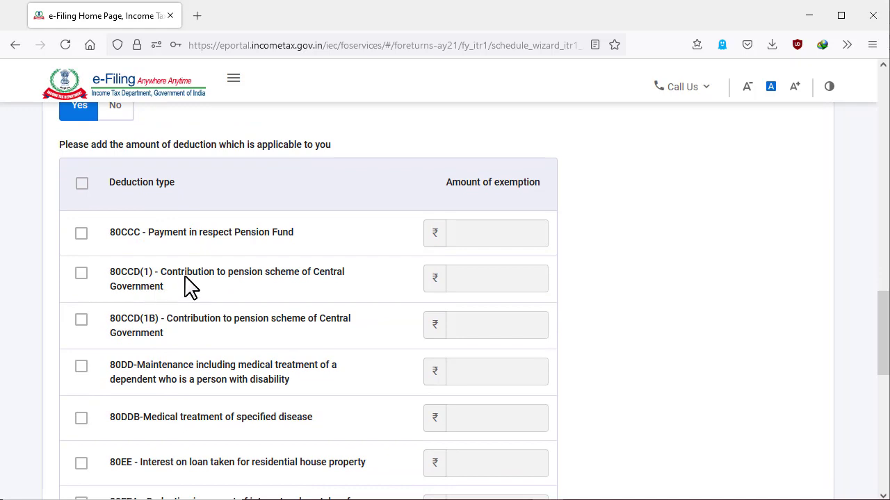
{"action": "scroll", "coordinate": [189, 287], "scroll_direction": "down", "scroll_amount": 1}
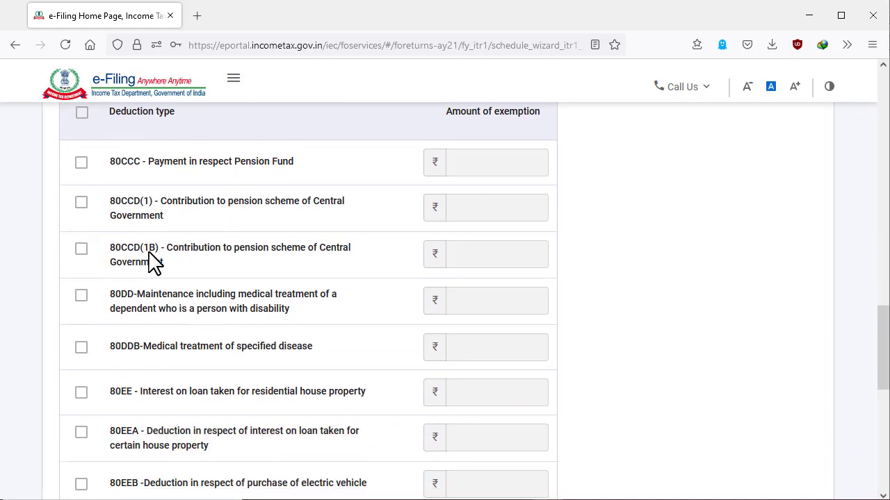
{"action": "scroll", "coordinate": [153, 285], "scroll_direction": "down", "scroll_amount": 1}
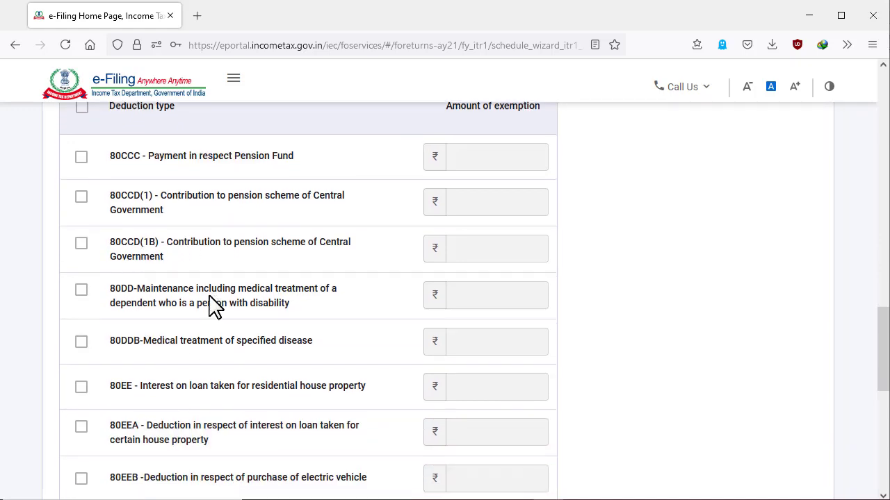
{"action": "scroll", "coordinate": [148, 285], "scroll_direction": "down", "scroll_amount": 1}
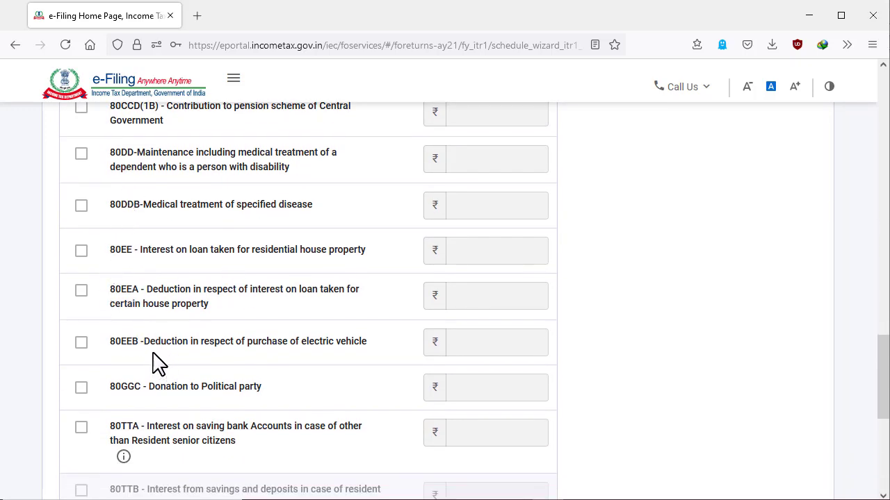
{"action": "left_click", "coordinate": [81, 206]}
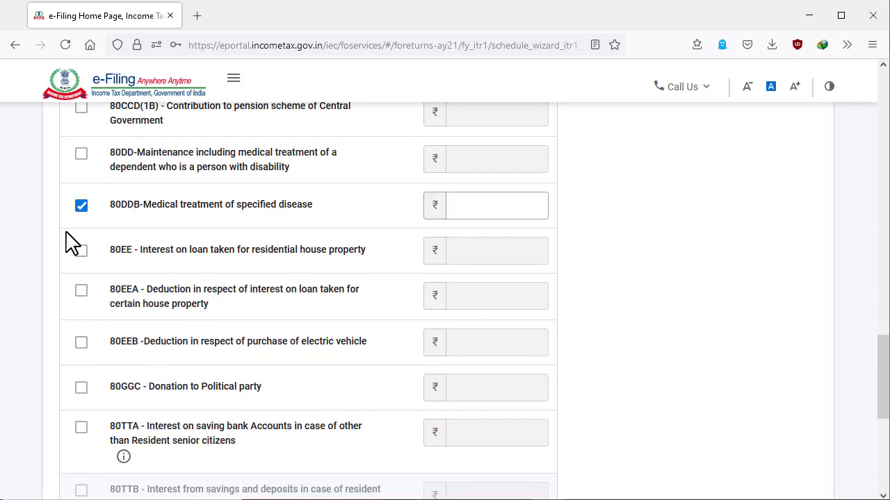
{"action": "left_click", "coordinate": [470, 208]}
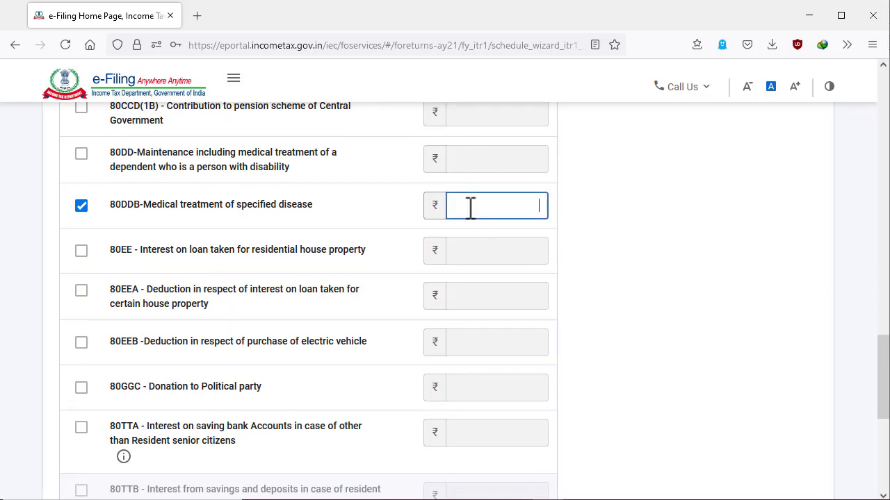
{"action": "left_click", "coordinate": [81, 207]}
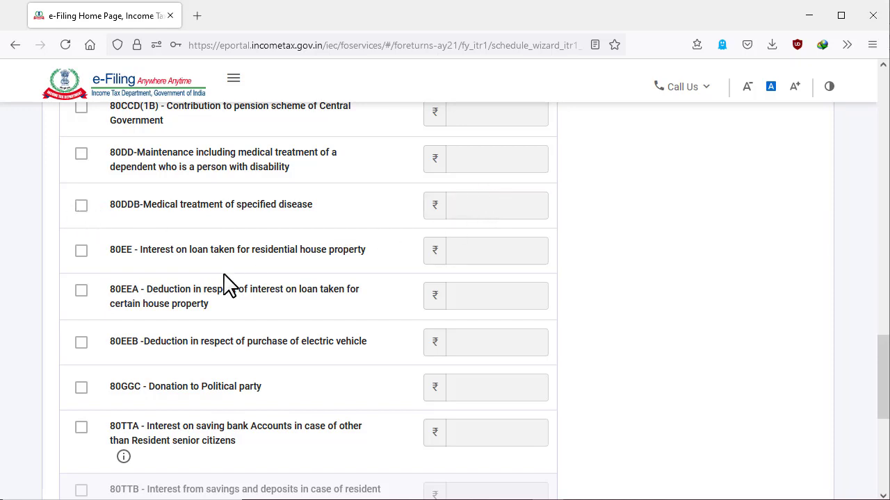
Select the 80TTA deduction for interest on savings bank accounts and set its amount to 10000.
{"action": "scroll", "coordinate": [230, 285], "scroll_direction": "down", "scroll_amount": 2}
{"action": "scroll", "coordinate": [229, 284], "scroll_direction": "down", "scroll_amount": 2}
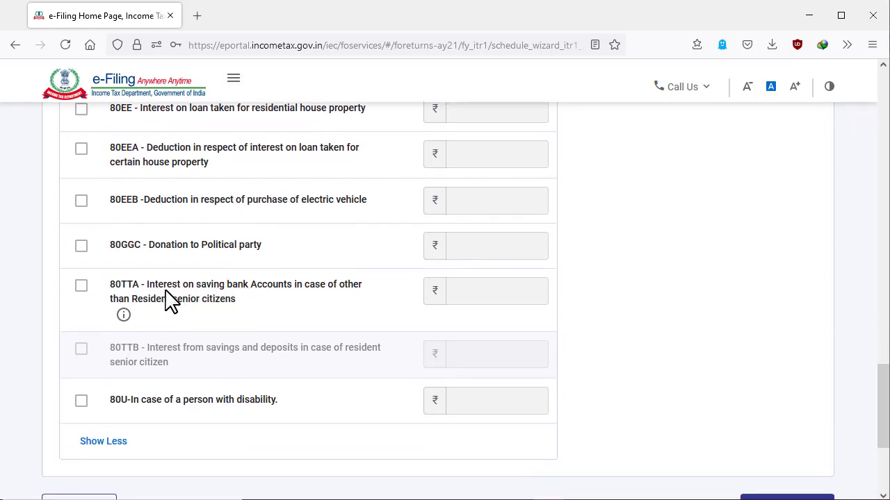
{"action": "left_click", "coordinate": [81, 286]}
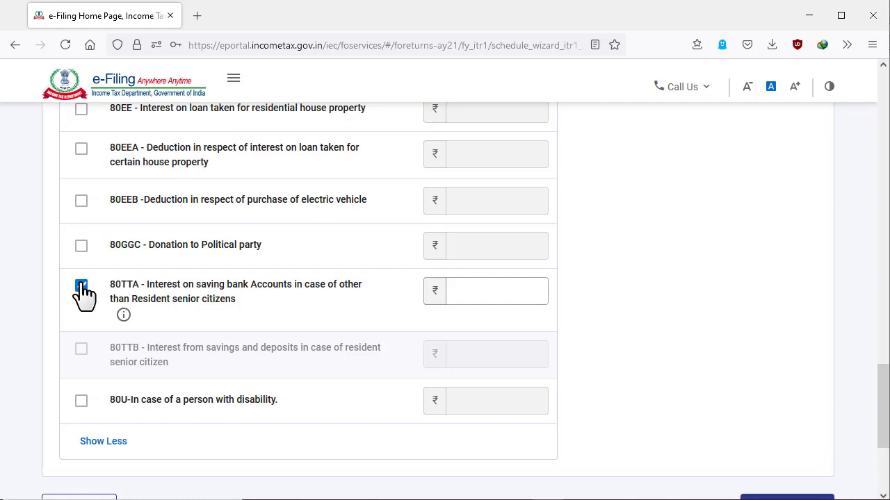
{"action": "left_click", "coordinate": [501, 294]}
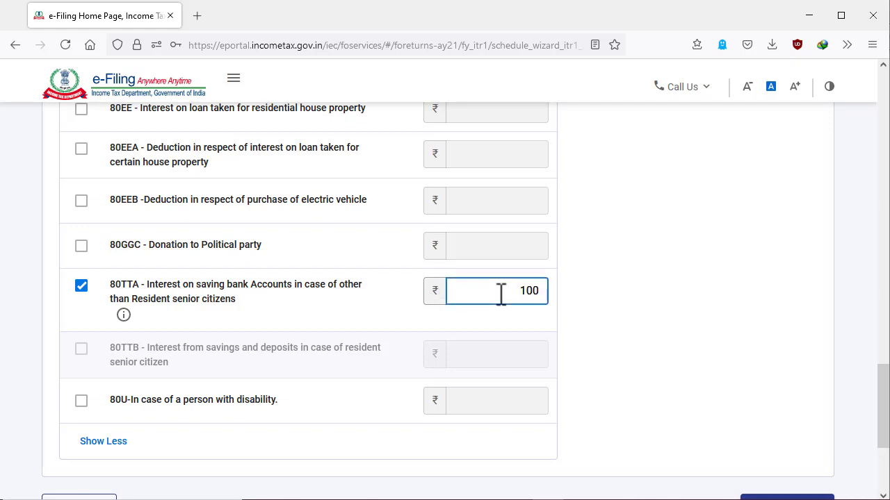
{"action": "left_click", "coordinate": [662, 337]}
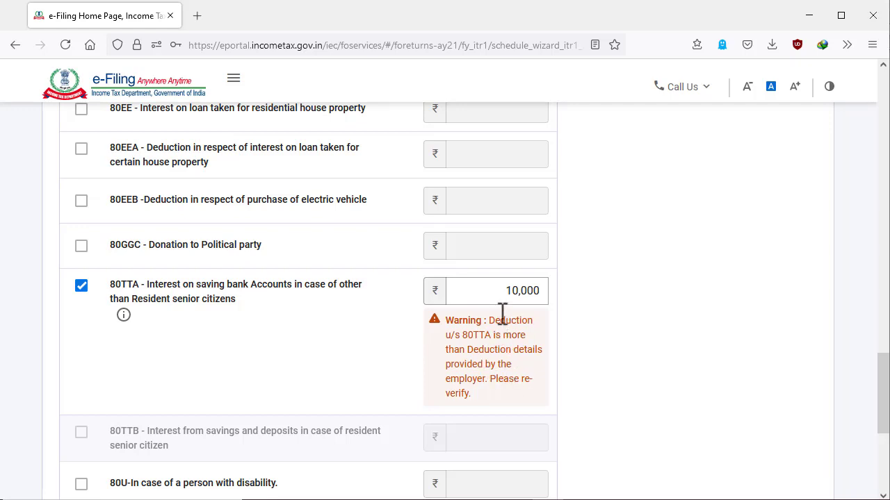
{"action": "left_click", "coordinate": [507, 290]}
{"action": "left_click", "coordinate": [565, 299]}
Check the 80TTB and 80U options, leave both unselected, and continue to submit the deduction answers.
{"action": "scroll", "coordinate": [499, 327], "scroll_direction": "down", "scroll_amount": 2}
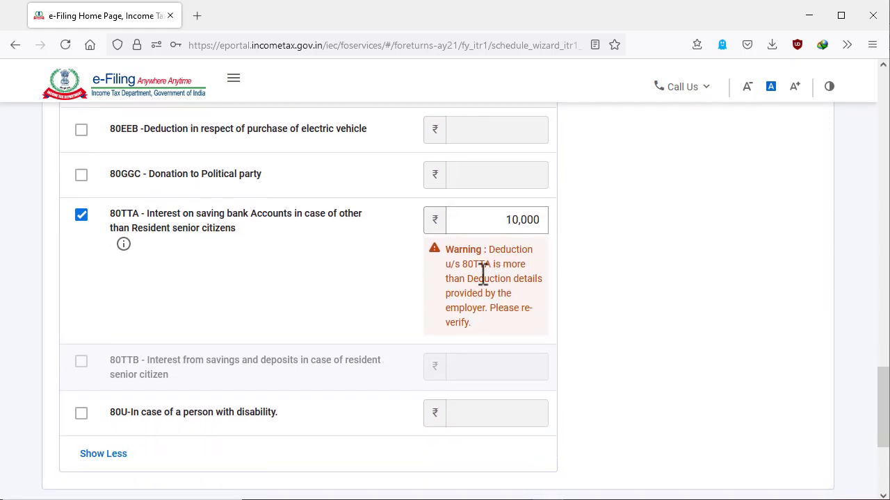
{"action": "scroll", "coordinate": [526, 267], "scroll_direction": "down", "scroll_amount": 4}
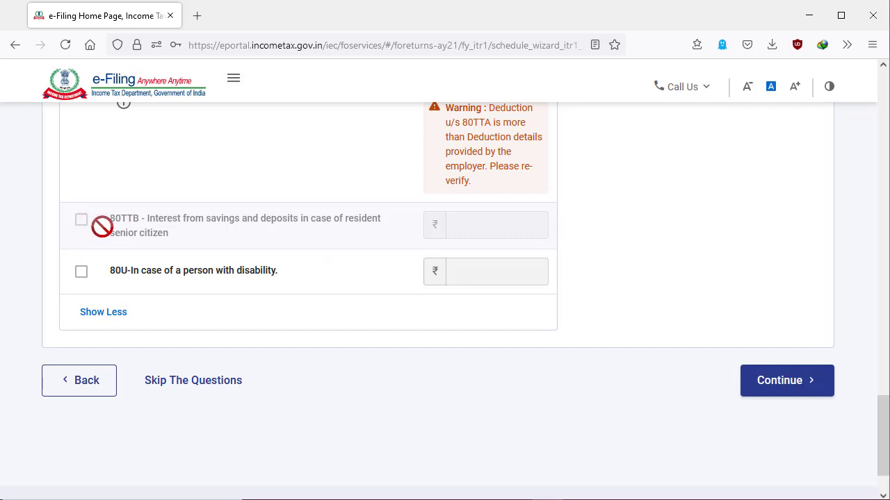
{"action": "scroll", "coordinate": [129, 149], "scroll_direction": "up", "scroll_amount": 2}
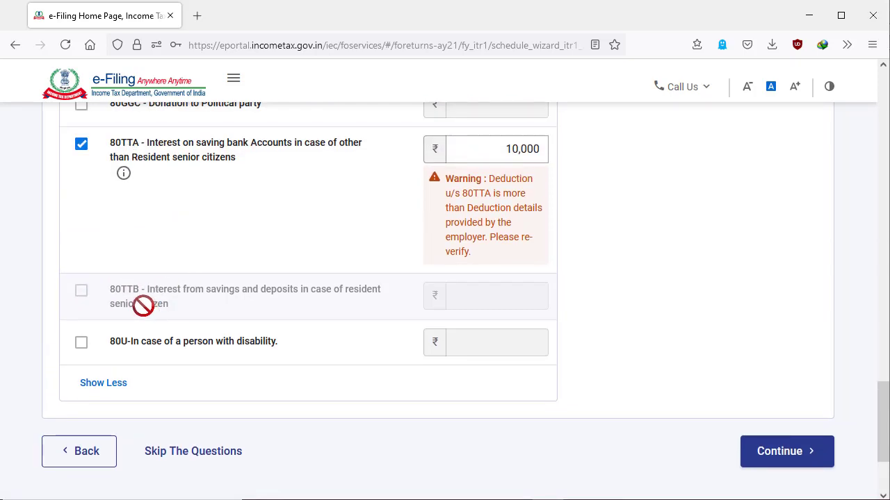
{"action": "scroll", "coordinate": [145, 305], "scroll_direction": "down", "scroll_amount": 2}
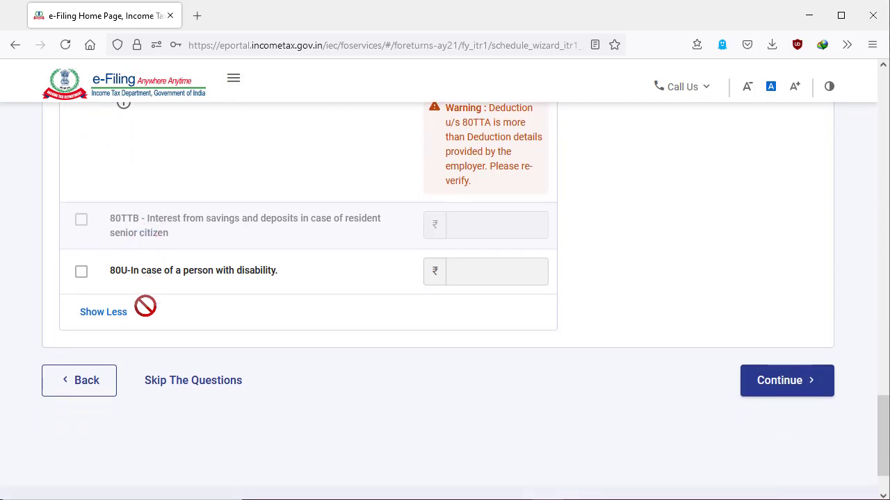
{"action": "scroll", "coordinate": [201, 314], "scroll_direction": "up", "scroll_amount": 4}
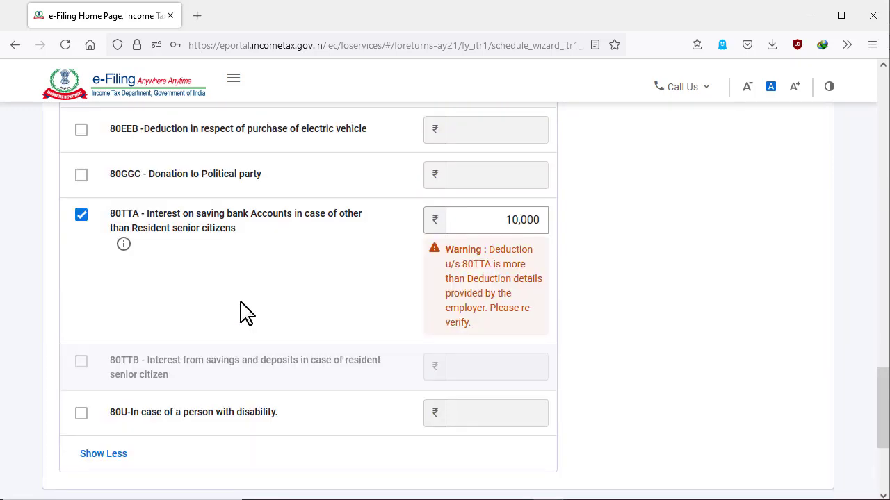
{"action": "scroll", "coordinate": [239, 313], "scroll_direction": "down", "scroll_amount": 6}
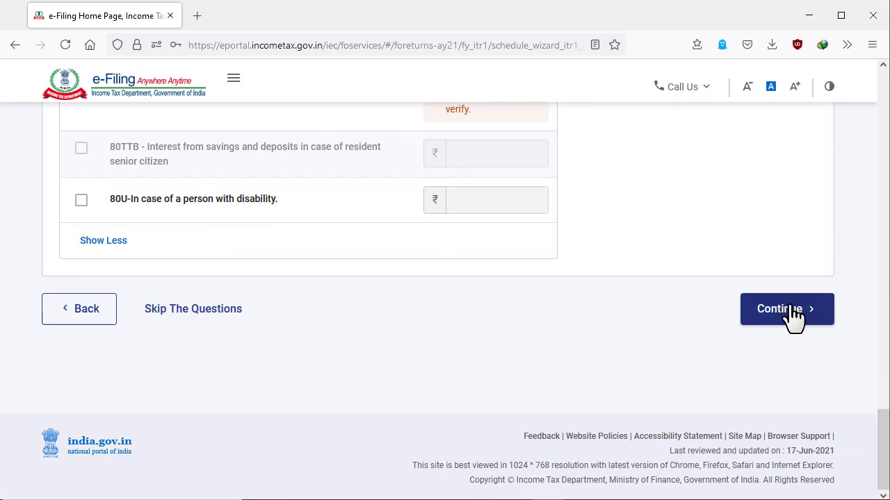
{"action": "left_click", "coordinate": [810, 321]}
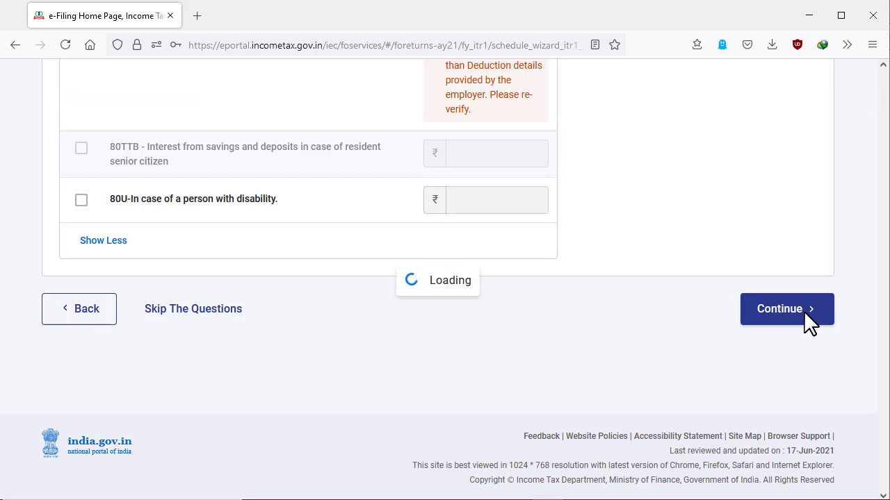
Open the 80D deduction for editing and answer No to whether the taxpayer or any family member is a senior citizen.
{"action": "scroll", "coordinate": [503, 294], "scroll_direction": "down", "scroll_amount": 2}
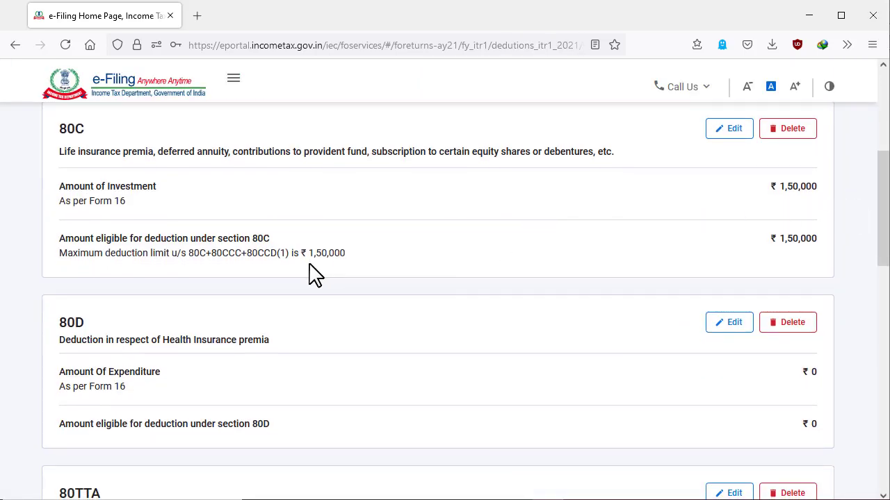
{"action": "scroll", "coordinate": [307, 274], "scroll_direction": "down", "scroll_amount": 2}
{"action": "scroll", "coordinate": [307, 298], "scroll_direction": "down", "scroll_amount": 2}
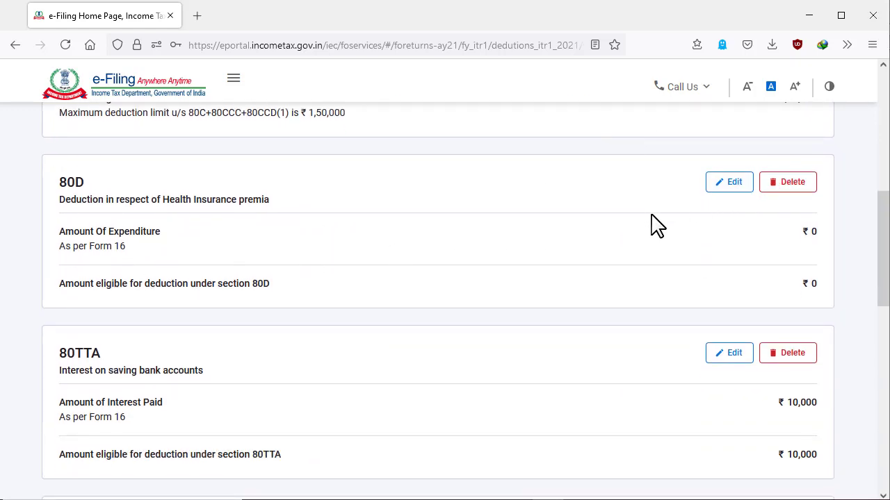
{"action": "left_click", "coordinate": [730, 183]}
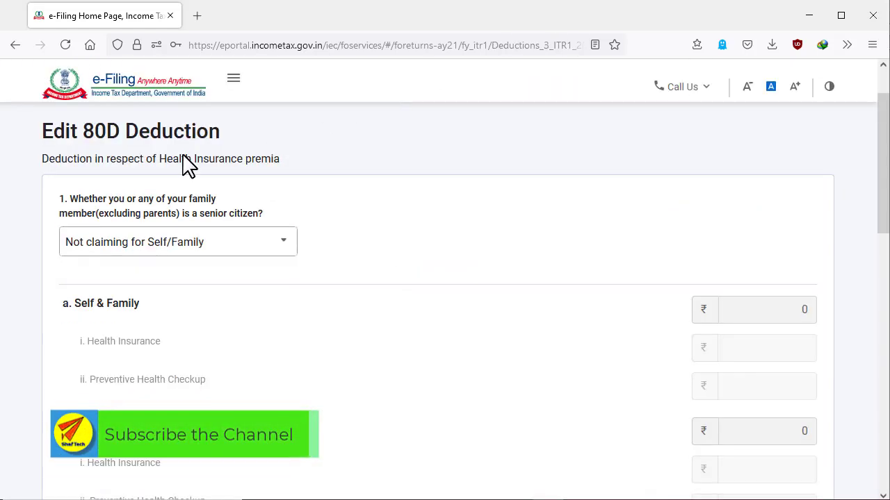
{"action": "left_click", "coordinate": [203, 244]}
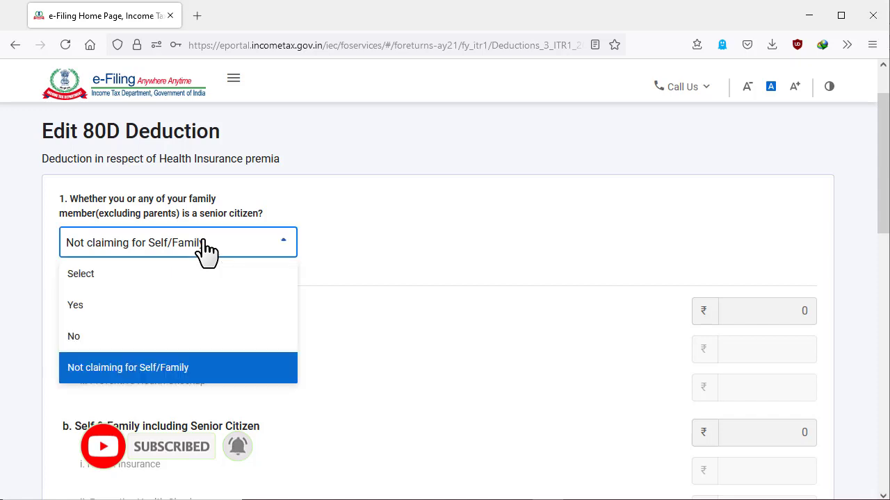
{"action": "left_click", "coordinate": [92, 341]}
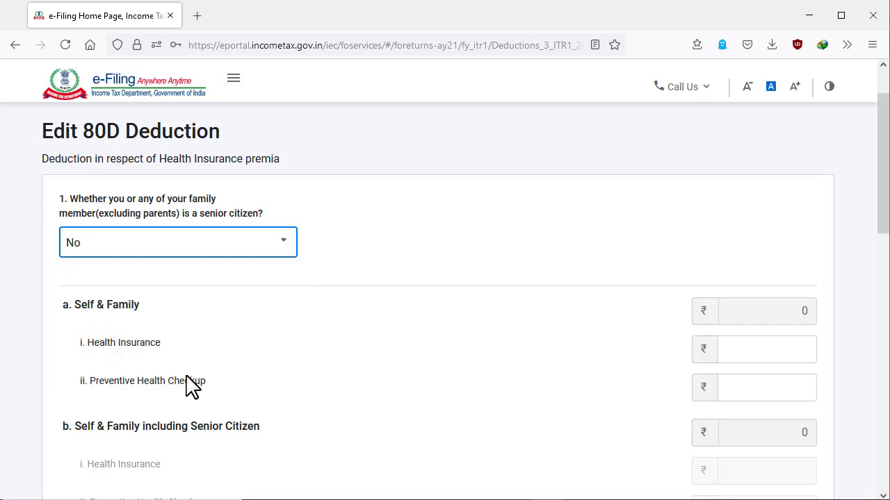
Set the health insurance amount under Self & Family to 12000 and leave the preventive health checkup amount empty.
{"action": "scroll", "coordinate": [125, 354], "scroll_direction": "down", "scroll_amount": 2}
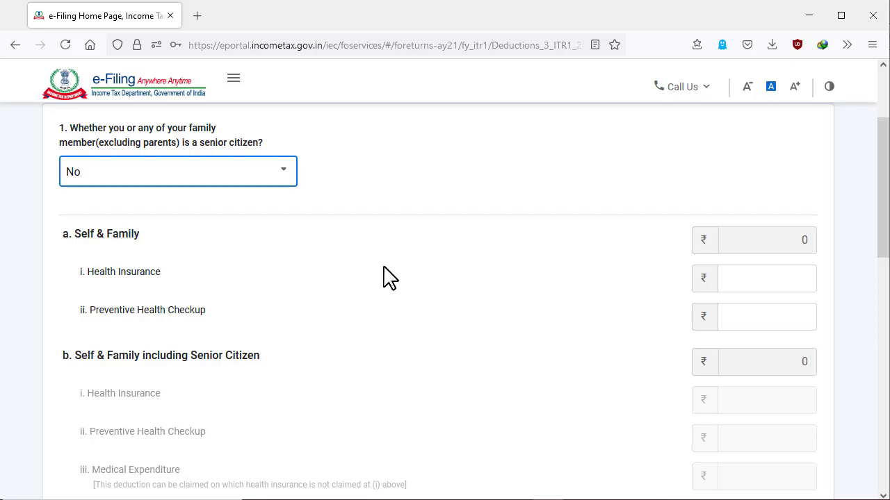
{"action": "left_click", "coordinate": [746, 274]}
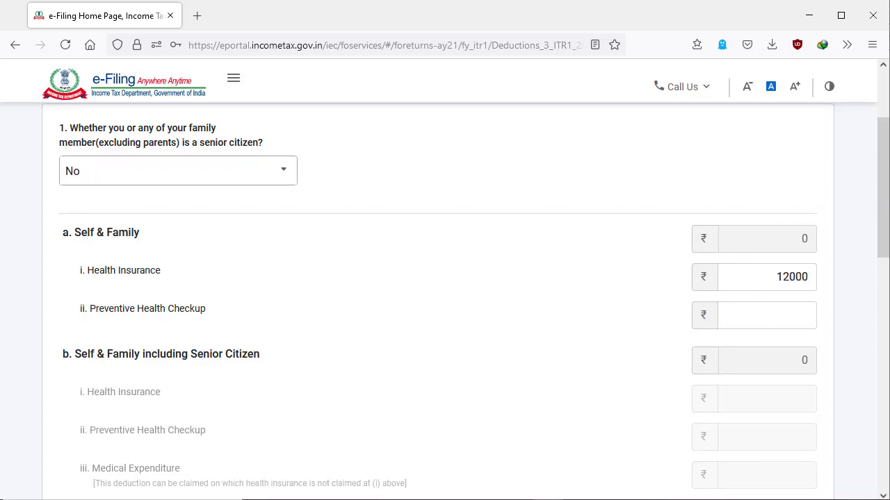
{"action": "left_click", "coordinate": [756, 314]}
Answer Yes to whether any parent is a senior citizen, after trying the Not claiming for parents option.
{"action": "scroll", "coordinate": [340, 289], "scroll_direction": "down", "scroll_amount": 4}
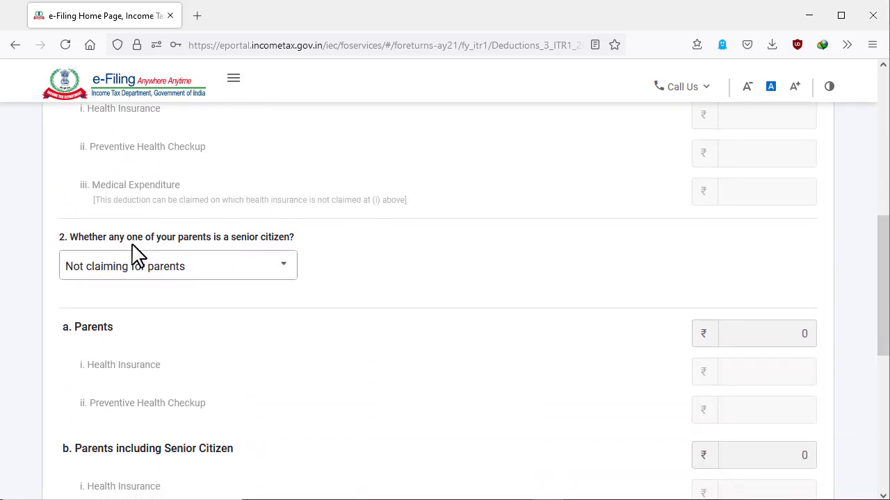
{"action": "left_click", "coordinate": [280, 273]}
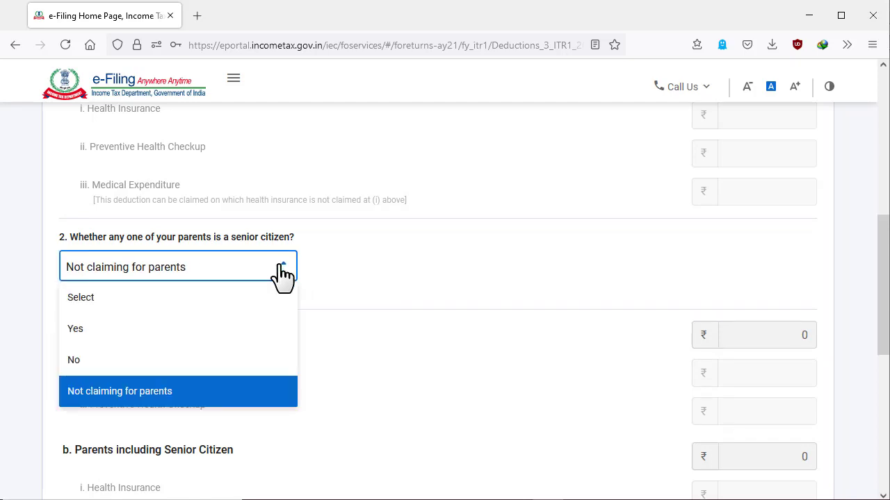
{"action": "left_click", "coordinate": [116, 332]}
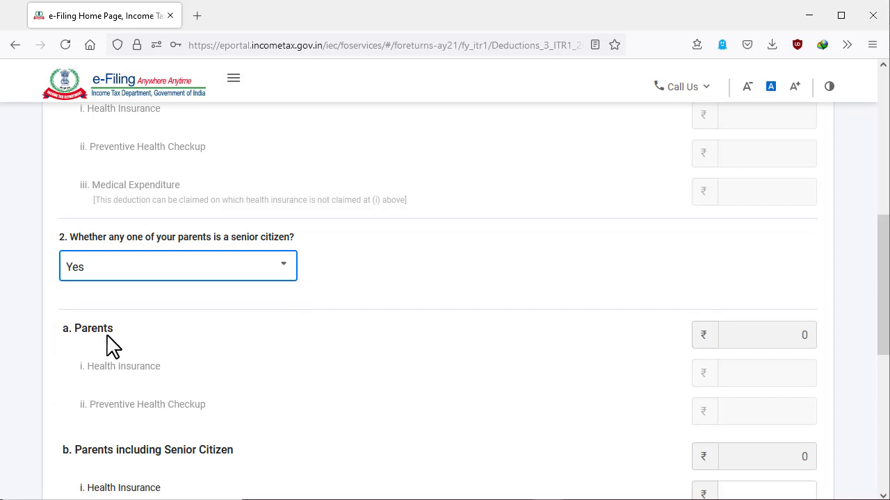
{"action": "left_click", "coordinate": [280, 270]}
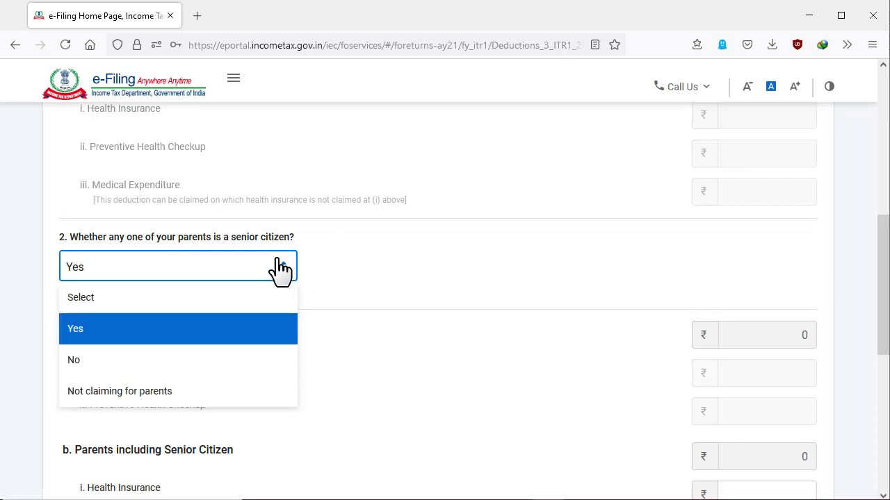
{"action": "left_click", "coordinate": [164, 395]}
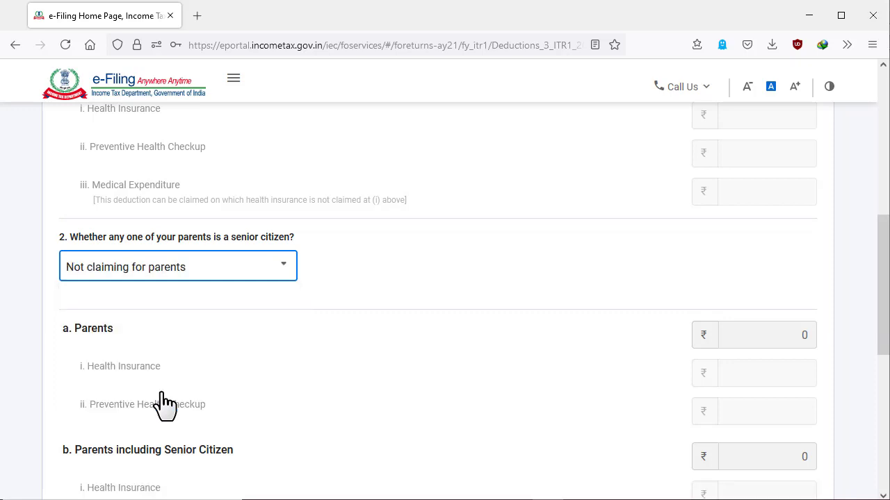
{"action": "left_click", "coordinate": [284, 271]}
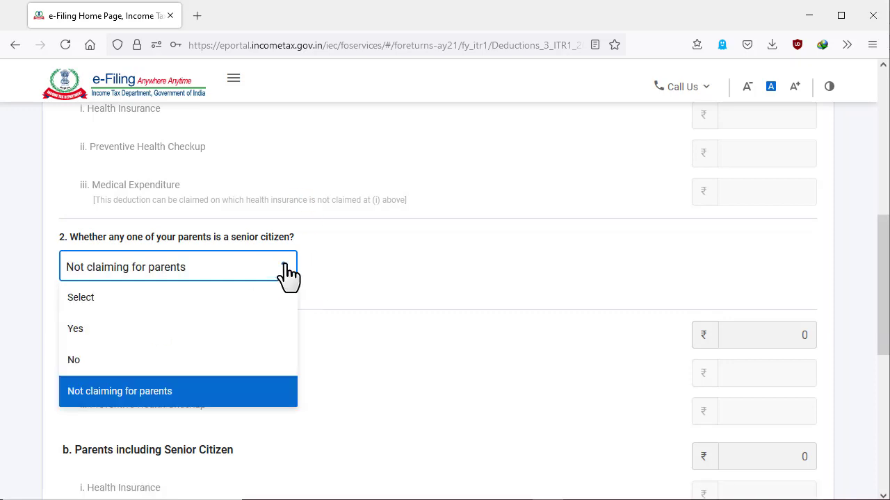
{"action": "left_click", "coordinate": [139, 334]}
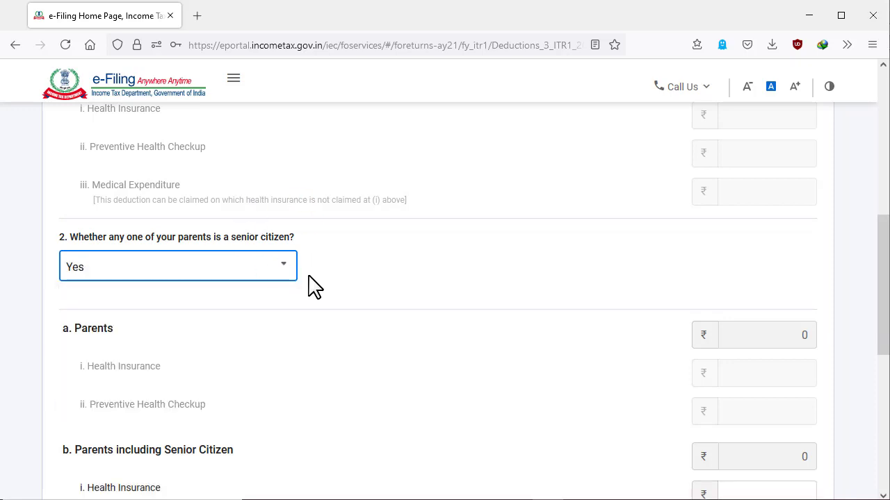
Leave the amounts for parents including senior citizen empty and save the 80D deduction.
{"action": "scroll", "coordinate": [308, 286], "scroll_direction": "down", "scroll_amount": 3}
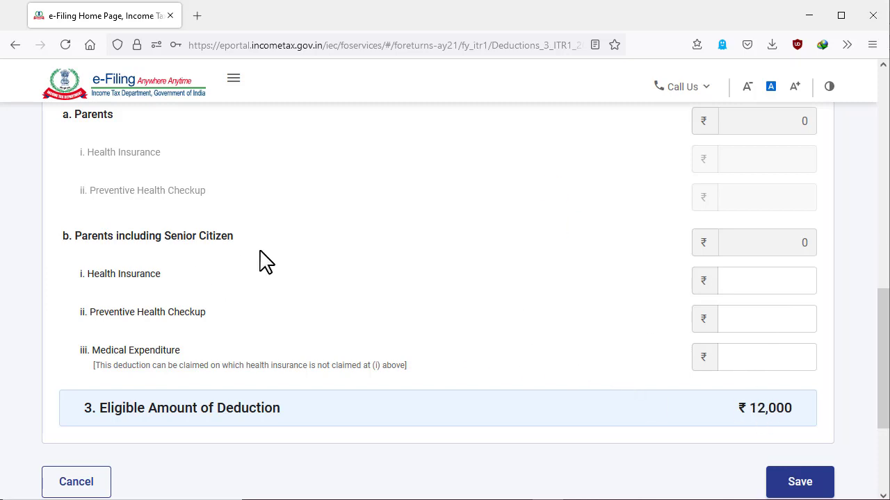
{"action": "scroll", "coordinate": [655, 371], "scroll_direction": "down", "scroll_amount": 2}
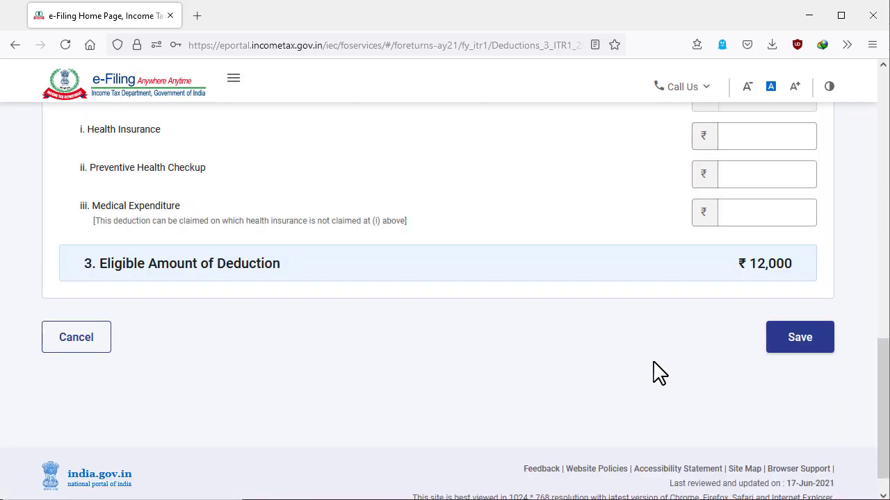
{"action": "left_click", "coordinate": [790, 345]}
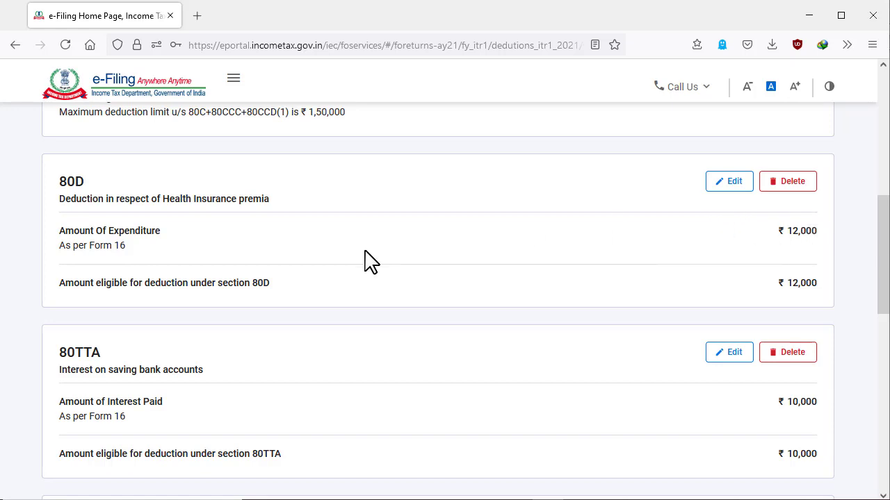
Review the 80D and 80TTA deduction amounts and the other deductions that can be claimed.
{"action": "scroll", "coordinate": [431, 264], "scroll_direction": "down", "scroll_amount": 1}
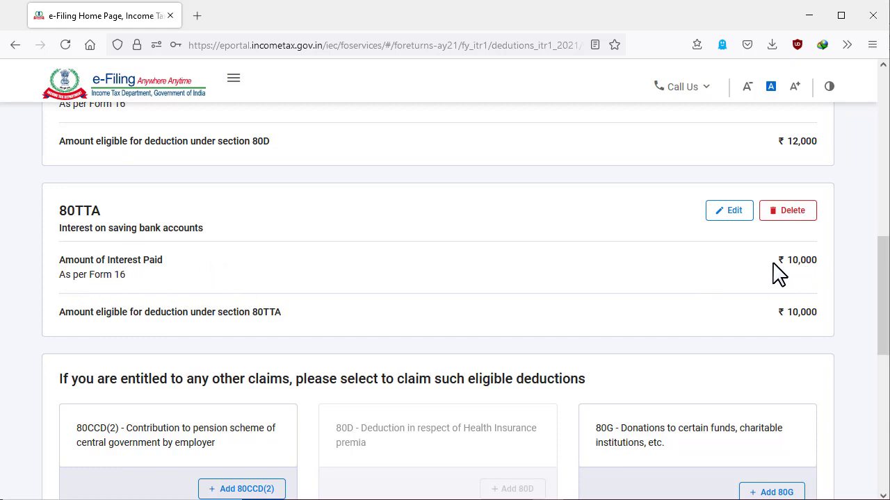
{"action": "left_click_drag", "start_coordinate": [786, 261], "coordinate": [820, 262]}
{"action": "left_click", "coordinate": [829, 267]}
{"action": "scroll", "coordinate": [536, 292], "scroll_direction": "down", "scroll_amount": 2}
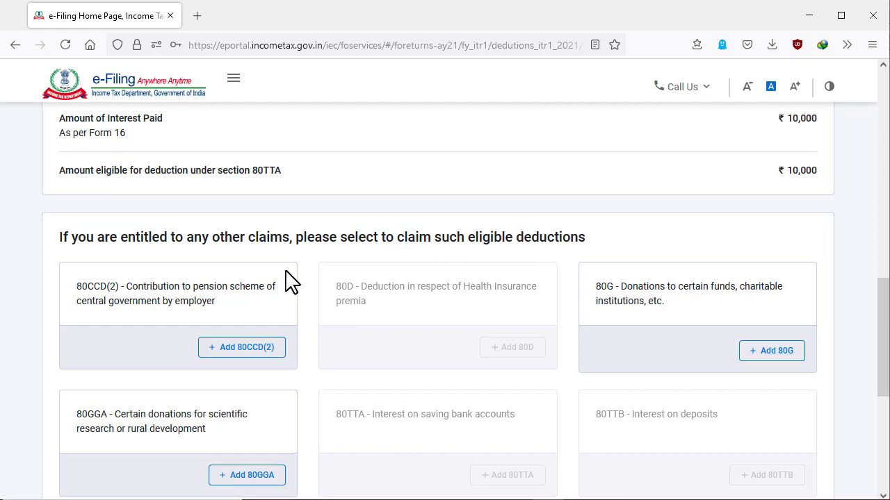
{"action": "scroll", "coordinate": [294, 281], "scroll_direction": "down", "scroll_amount": 1}
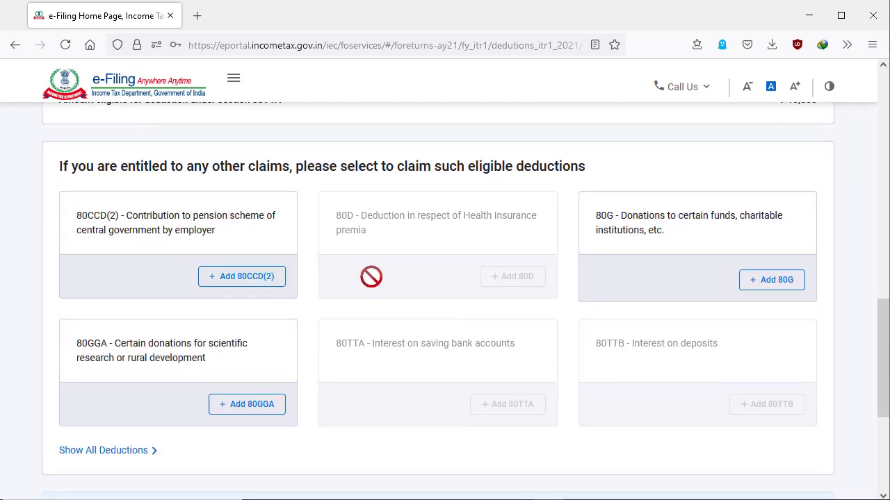
{"action": "scroll", "coordinate": [371, 276], "scroll_direction": "down", "scroll_amount": 1}
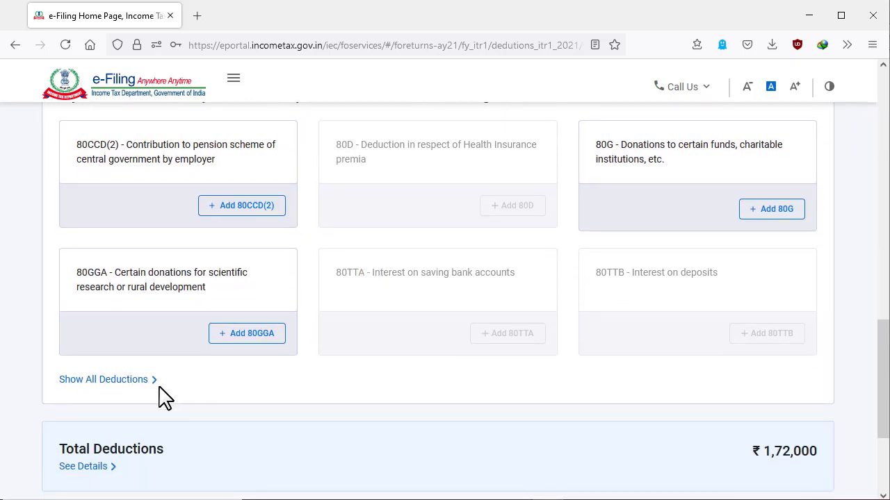
Show all deductions and try to add the 80GG - Rent paid deduction.
{"action": "left_click", "coordinate": [100, 381]}
{"action": "scroll", "coordinate": [387, 314], "scroll_direction": "down", "scroll_amount": 1}
{"action": "scroll", "coordinate": [369, 292], "scroll_direction": "up", "scroll_amount": 3}
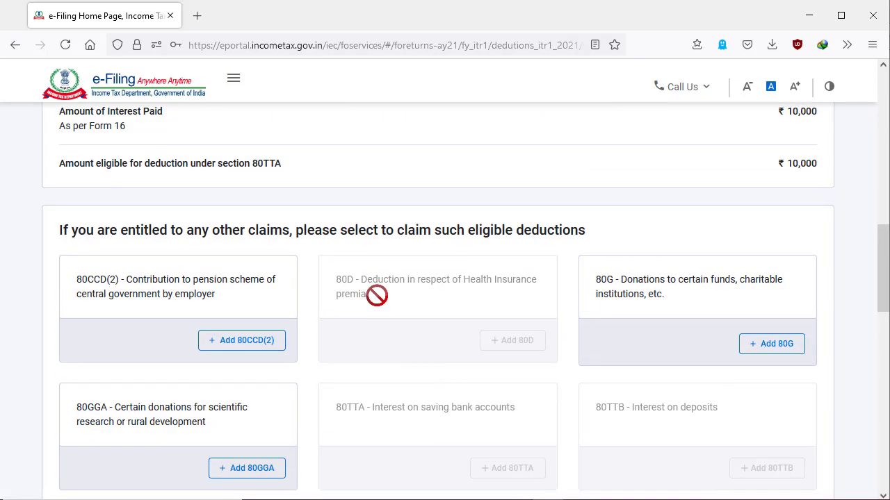
{"action": "scroll", "coordinate": [612, 312], "scroll_direction": "down", "scroll_amount": 8}
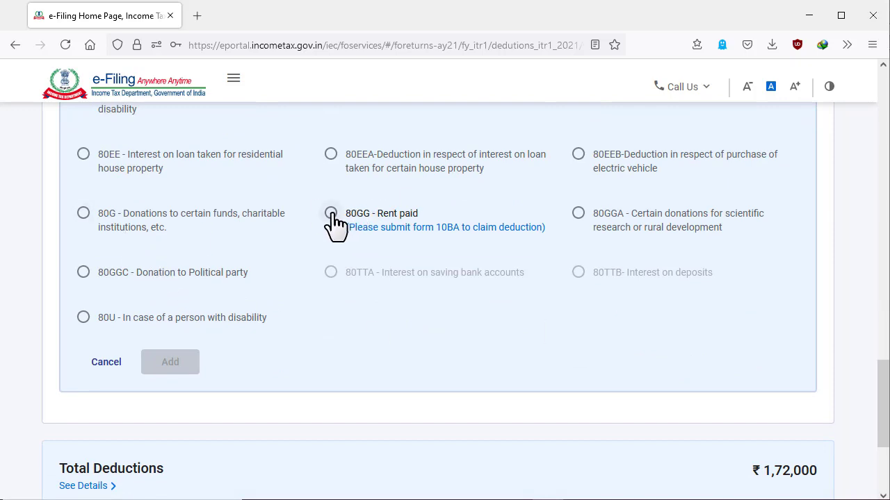
{"action": "left_click", "coordinate": [332, 214]}
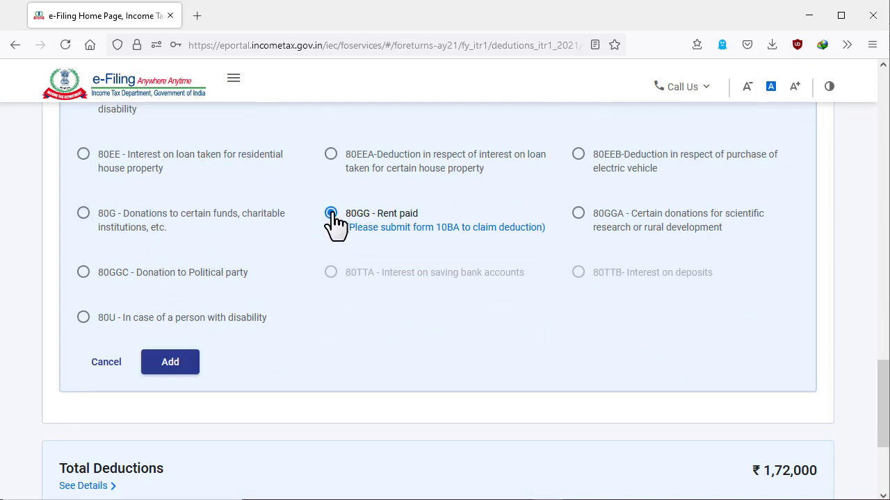
{"action": "left_click", "coordinate": [172, 363]}
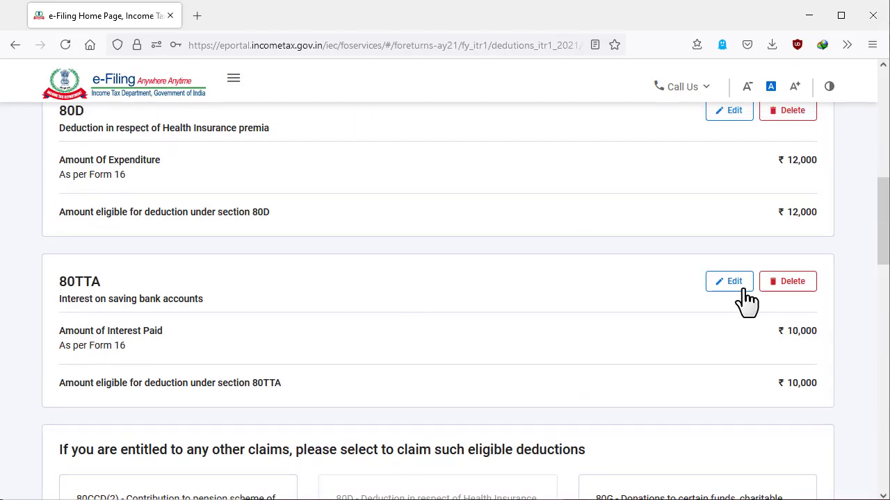
Show the breakdown of the total deductions and confirm the deductions section.
{"action": "scroll", "coordinate": [492, 337], "scroll_direction": "down", "scroll_amount": 8}
{"action": "scroll", "coordinate": [486, 303], "scroll_direction": "down", "scroll_amount": 5}
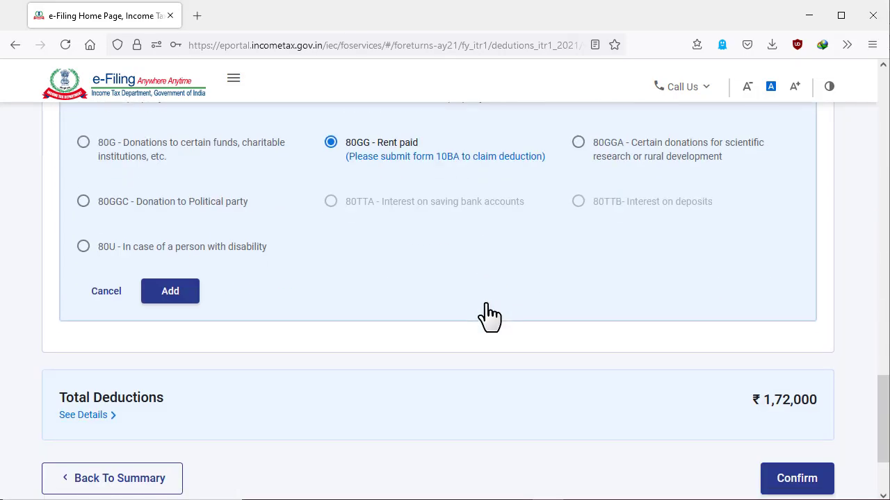
{"action": "scroll", "coordinate": [486, 314], "scroll_direction": "up", "scroll_amount": 3}
{"action": "scroll", "coordinate": [440, 271], "scroll_direction": "down", "scroll_amount": 4}
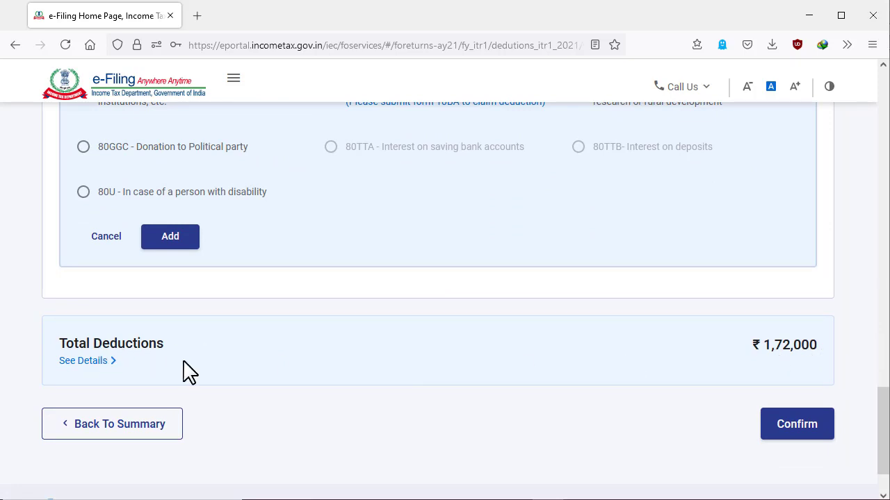
{"action": "left_click", "coordinate": [83, 362]}
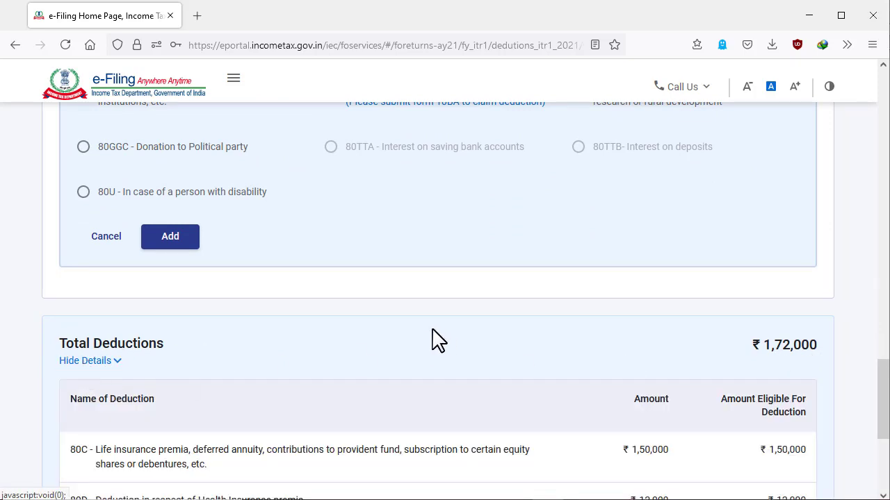
{"action": "scroll", "coordinate": [433, 341], "scroll_direction": "down", "scroll_amount": 3}
{"action": "scroll", "coordinate": [433, 341], "scroll_direction": "down", "scroll_amount": 1}
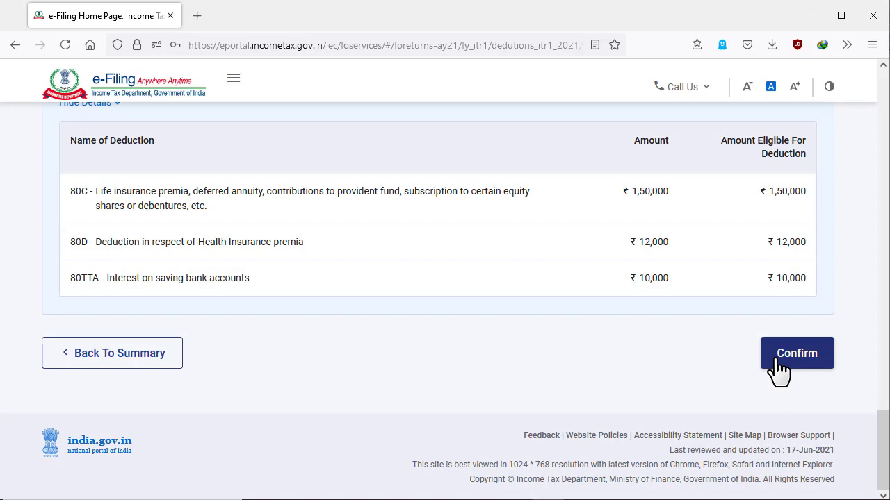
{"action": "left_click", "coordinate": [777, 360]}
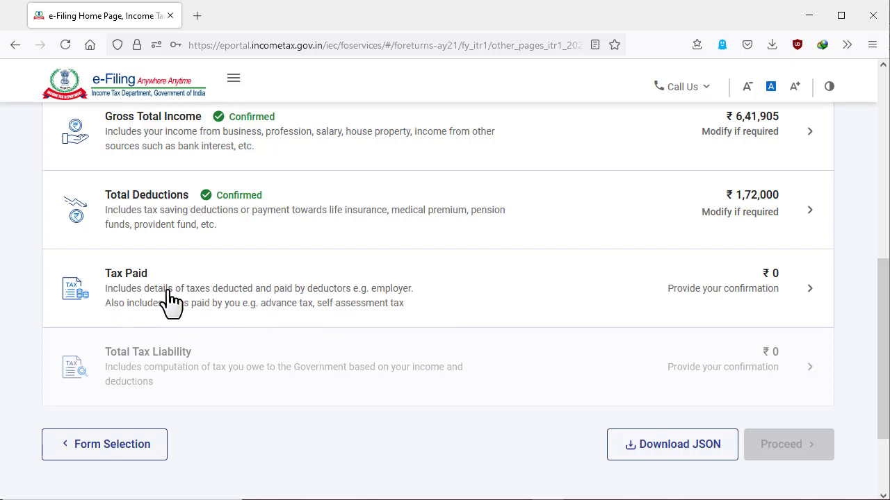
Add a salary TDS entry with the deductor's TAN, deductor "assistant inspector of school, birbhum", salary income 7,06,805 and total tax deducted 24,000.
{"action": "left_click", "coordinate": [333, 300]}
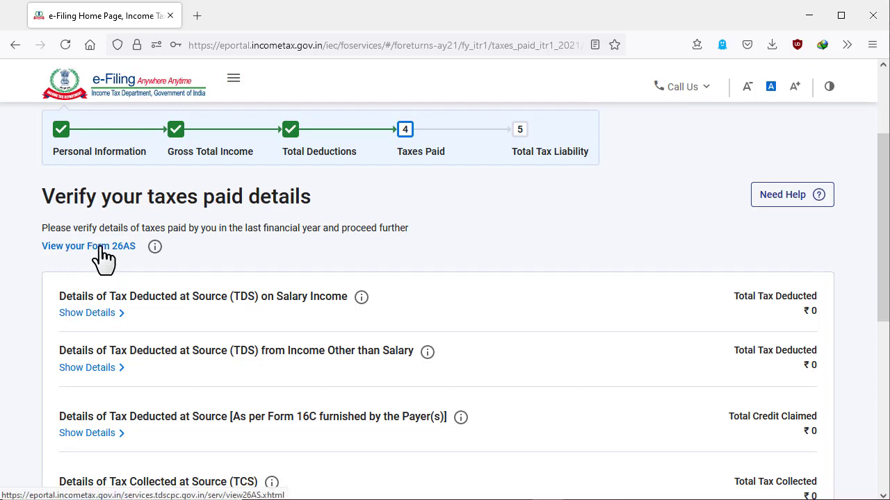
{"action": "scroll", "coordinate": [102, 259], "scroll_direction": "down", "scroll_amount": 1}
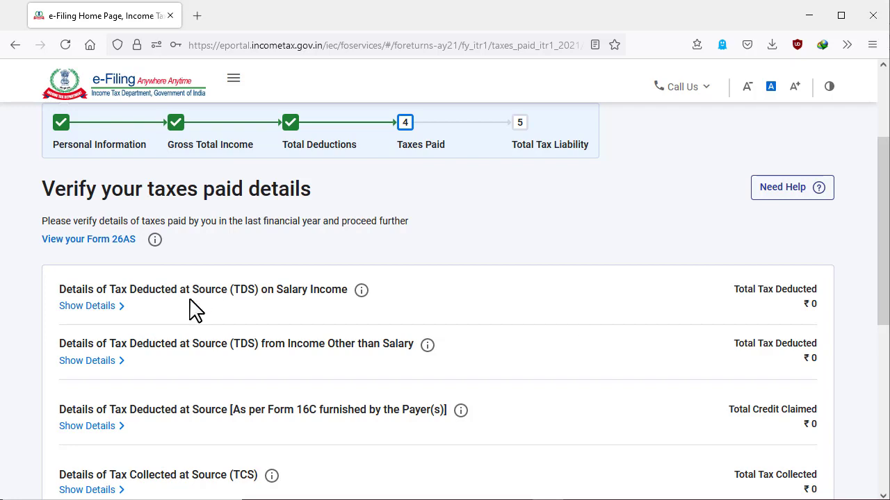
{"action": "left_click", "coordinate": [76, 306]}
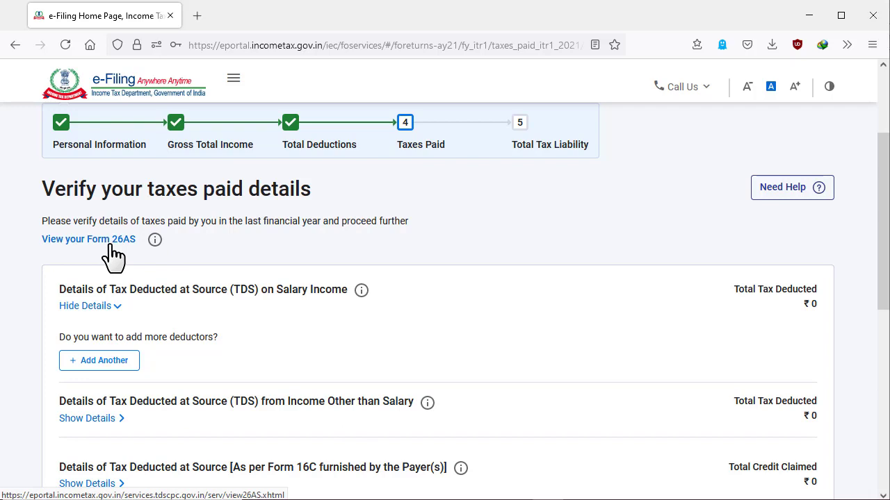
{"action": "left_click", "coordinate": [102, 361]}
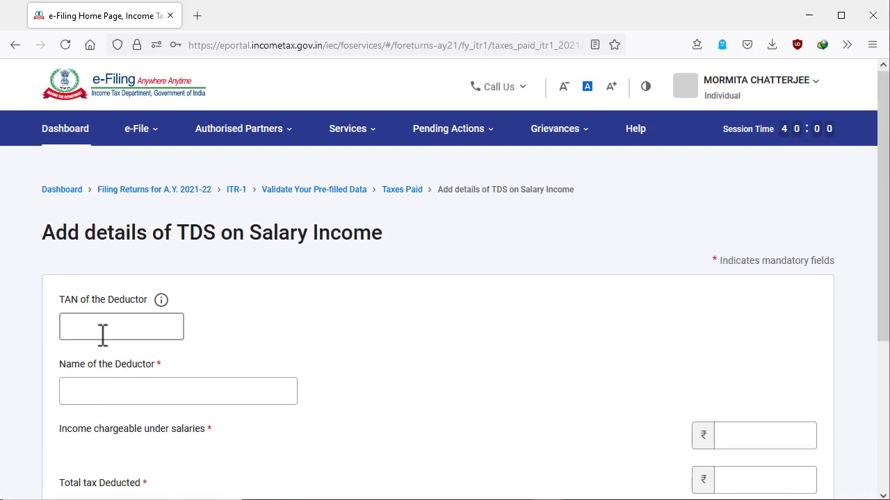
{"action": "scroll", "coordinate": [130, 332], "scroll_direction": "down", "scroll_amount": 3}
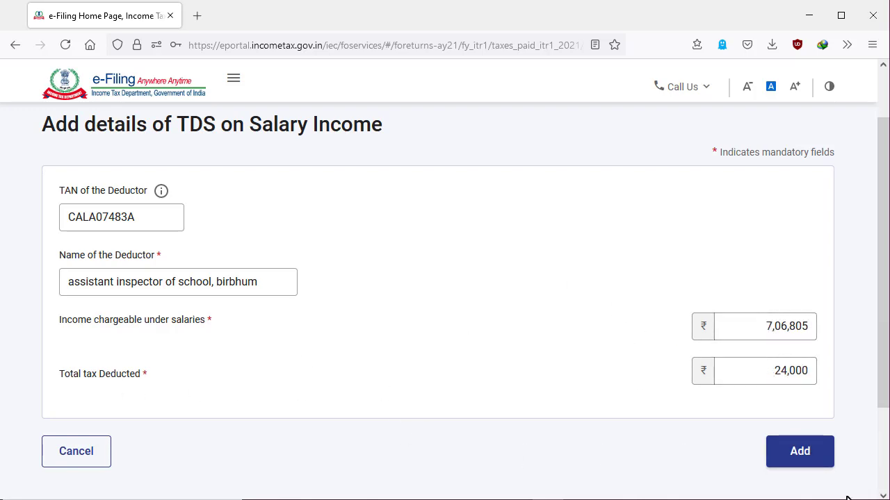
{"action": "left_click", "coordinate": [806, 455]}
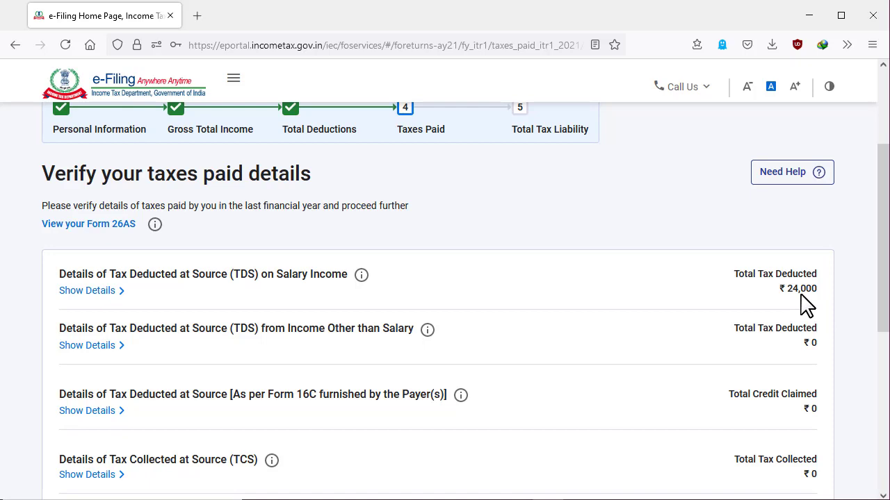
Review the added salary TDS entry and the other tax credit categories, and confirm the taxes paid section.
{"action": "left_click", "coordinate": [99, 292]}
{"action": "scroll", "coordinate": [351, 323], "scroll_direction": "down", "scroll_amount": 2}
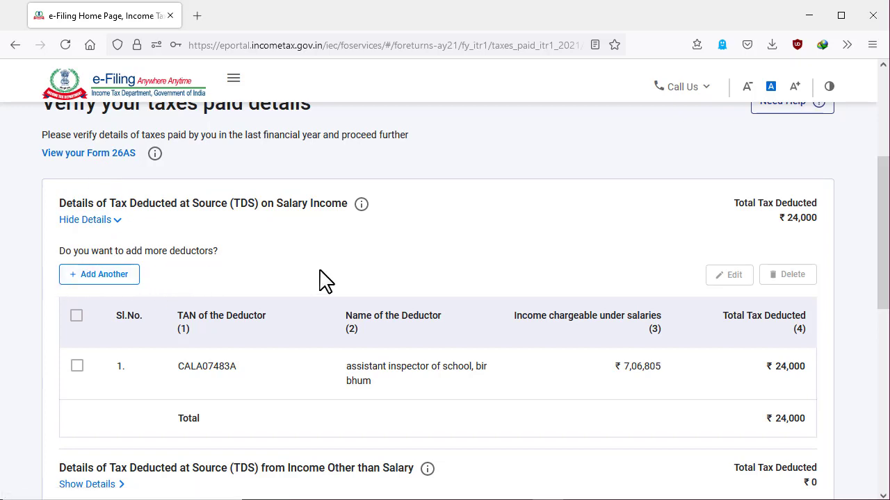
{"action": "left_click", "coordinate": [101, 232]}
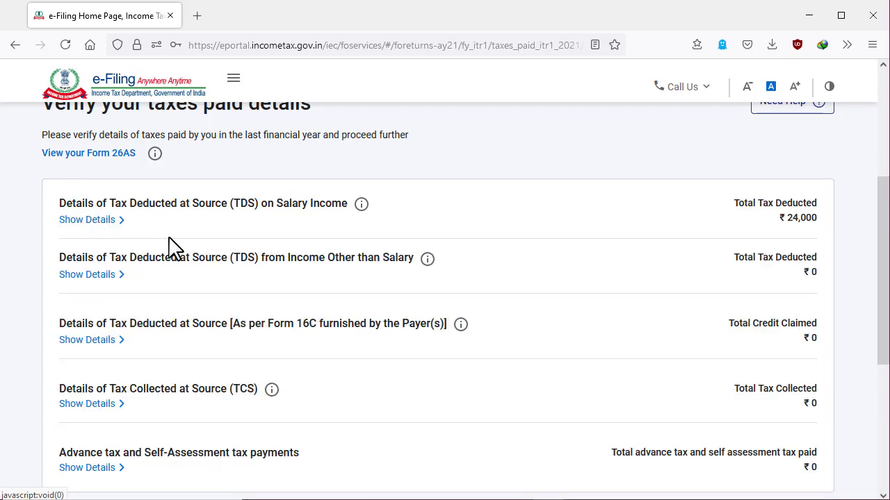
{"action": "scroll", "coordinate": [244, 248], "scroll_direction": "down", "scroll_amount": 2}
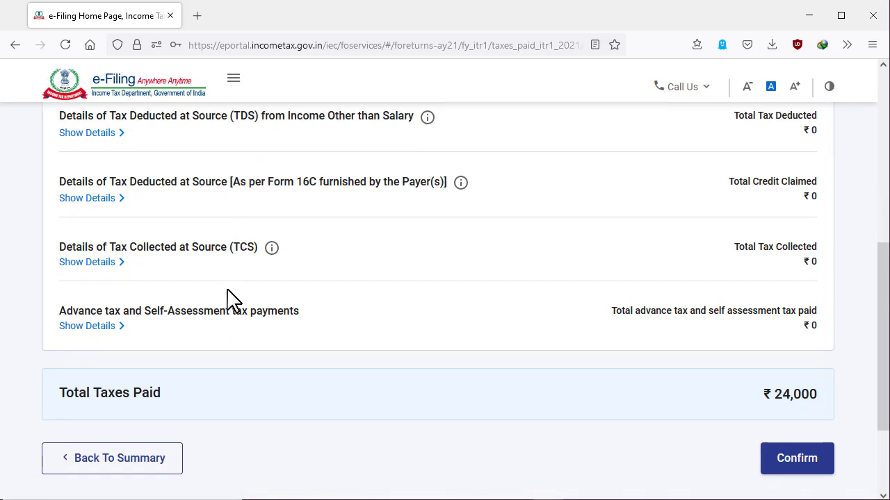
{"action": "scroll", "coordinate": [224, 230], "scroll_direction": "up", "scroll_amount": 2}
{"action": "scroll", "coordinate": [224, 228], "scroll_direction": "down", "scroll_amount": 2}
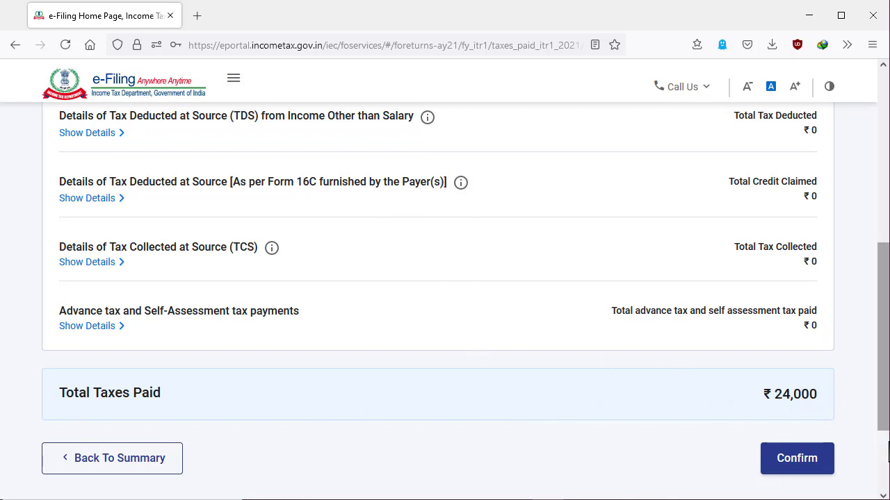
{"action": "left_click", "coordinate": [813, 460]}
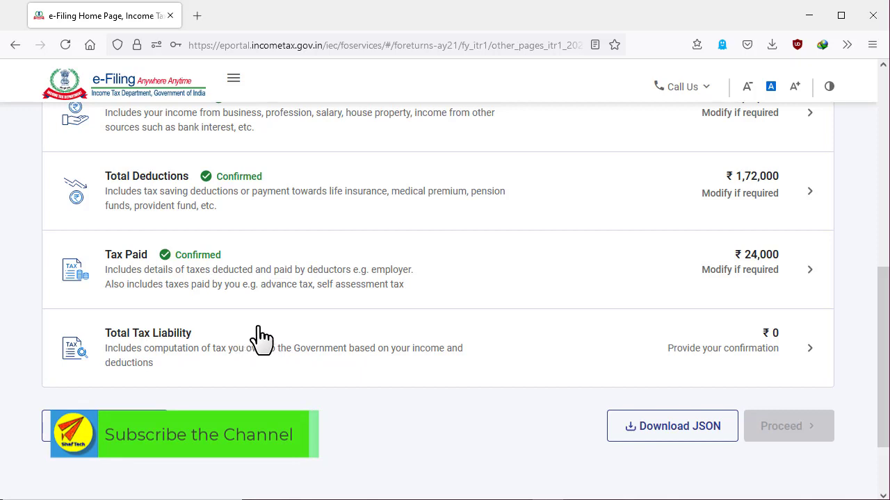
Open the total tax liability section and show the slab-wise calculation of the tax payable on total income.
{"action": "left_click", "coordinate": [312, 356]}
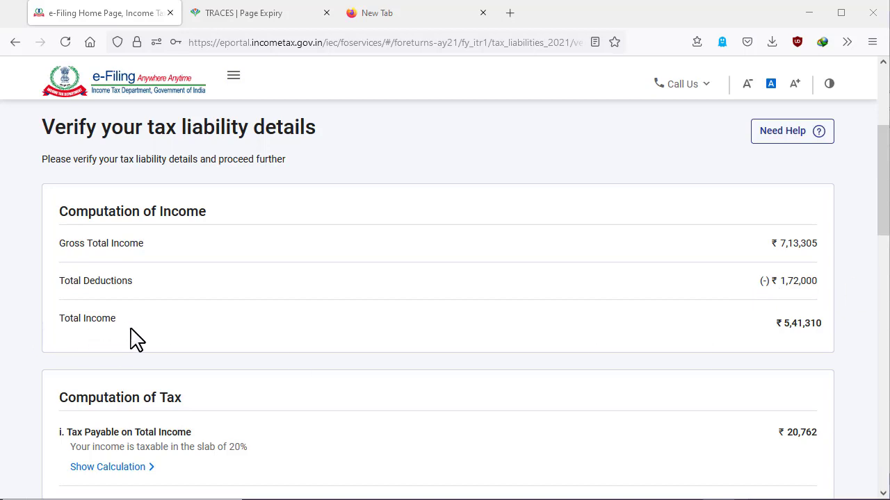
{"action": "scroll", "coordinate": [787, 341], "scroll_direction": "down", "scroll_amount": 1}
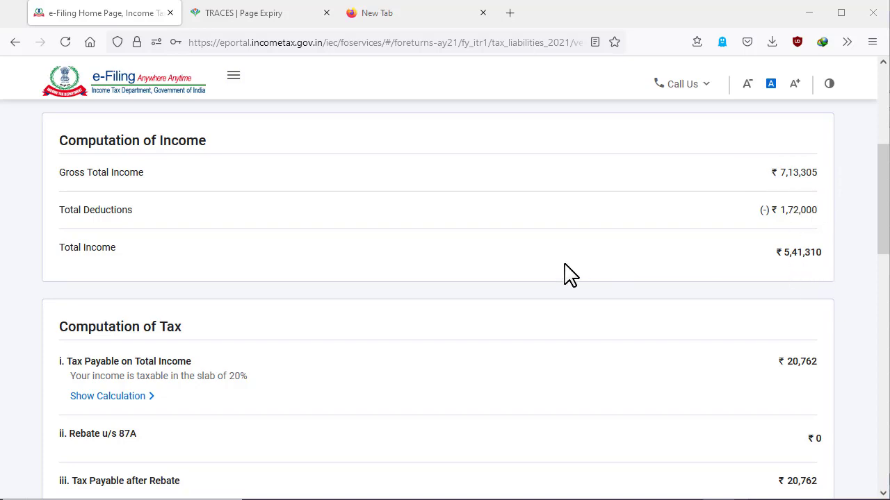
{"action": "scroll", "coordinate": [564, 263], "scroll_direction": "down", "scroll_amount": 2}
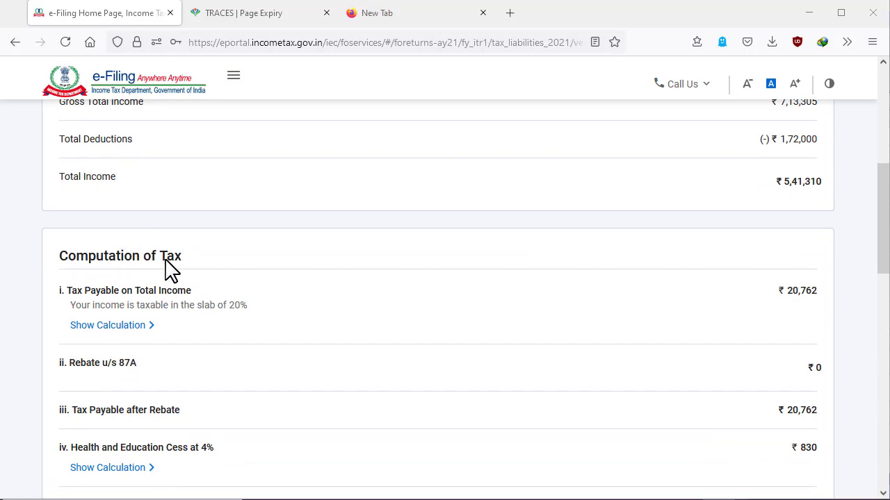
{"action": "scroll", "coordinate": [281, 209], "scroll_direction": "down", "scroll_amount": 2}
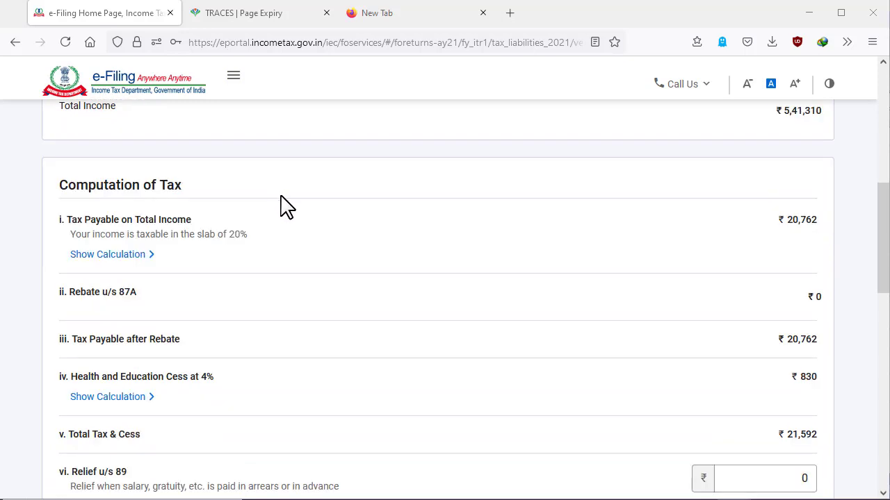
{"action": "left_click", "coordinate": [92, 255]}
{"action": "scroll", "coordinate": [499, 257], "scroll_direction": "down", "scroll_amount": 2}
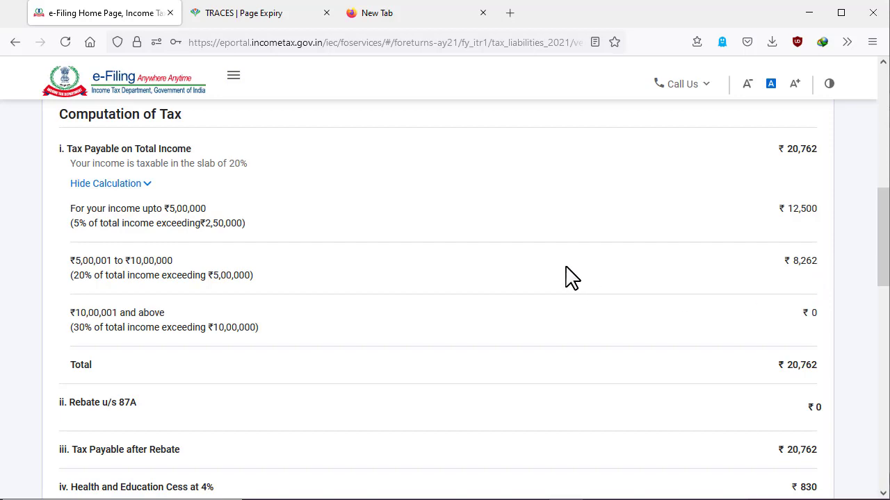
{"action": "scroll", "coordinate": [566, 276], "scroll_direction": "down", "scroll_amount": 2}
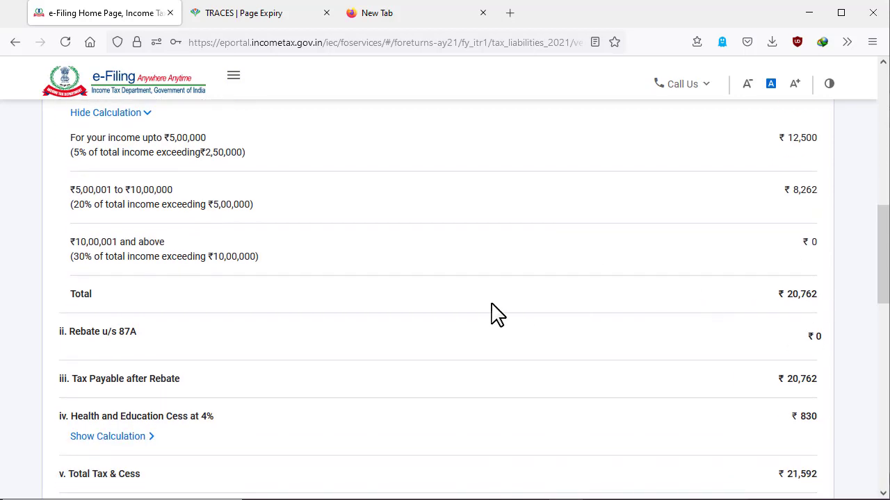
{"action": "scroll", "coordinate": [490, 314], "scroll_direction": "down", "scroll_amount": 2}
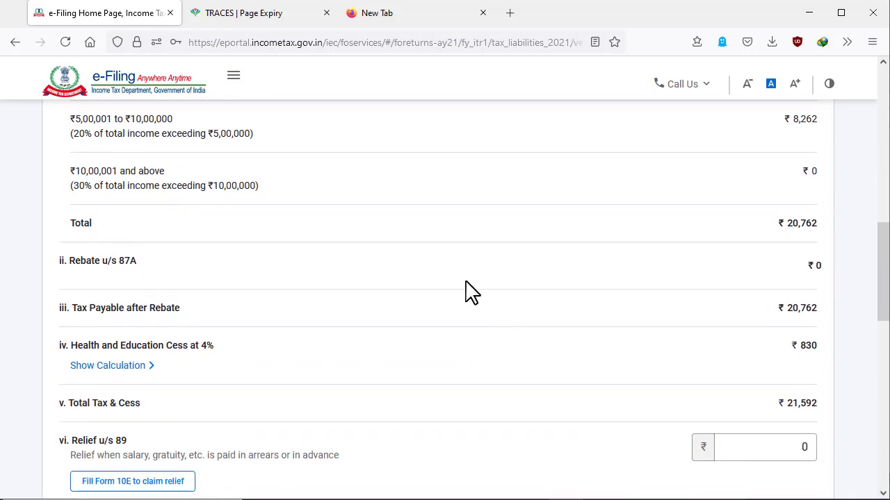
Check the tax computation through the rebate u/s 87A and show how the Health and Education Cess is calculated.
{"action": "scroll", "coordinate": [761, 271], "scroll_direction": "up", "scroll_amount": 6}
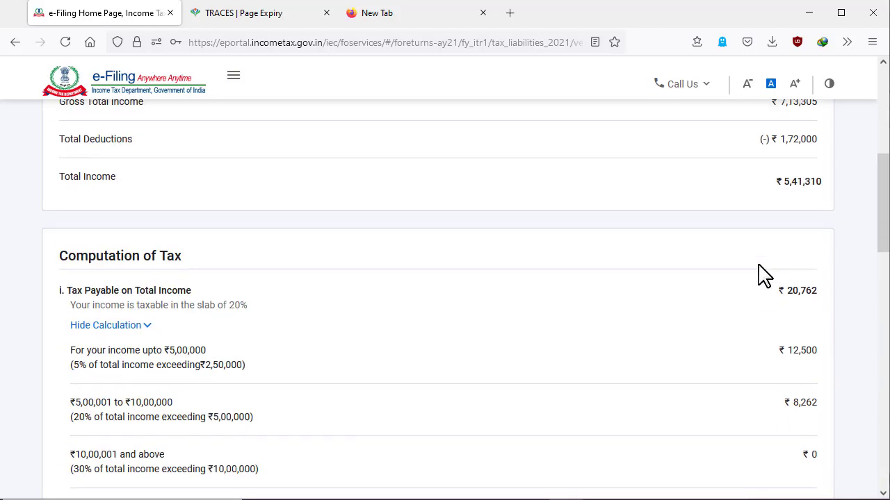
{"action": "scroll", "coordinate": [787, 245], "scroll_direction": "down", "scroll_amount": 1}
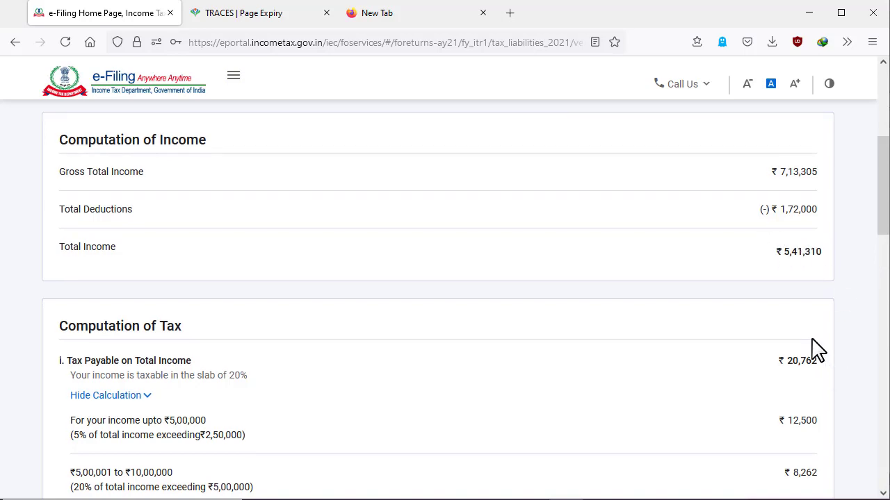
{"action": "scroll", "coordinate": [814, 351], "scroll_direction": "down", "scroll_amount": 1}
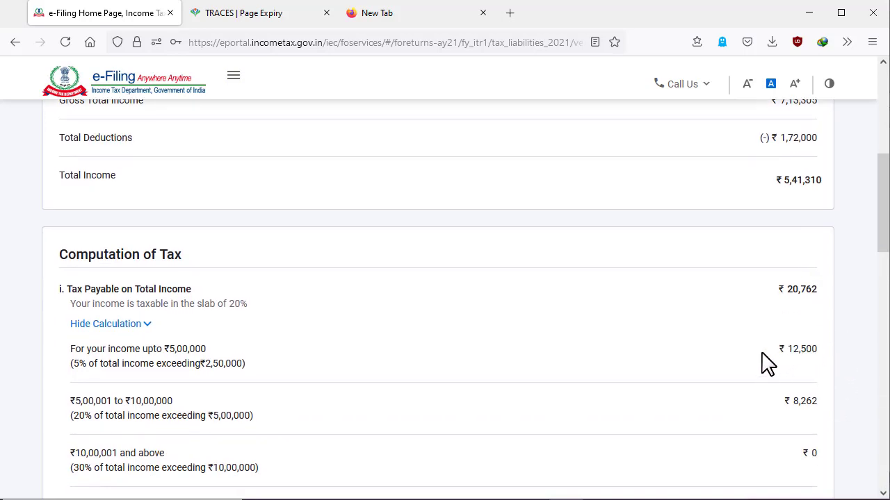
{"action": "scroll", "coordinate": [767, 364], "scroll_direction": "down", "scroll_amount": 2}
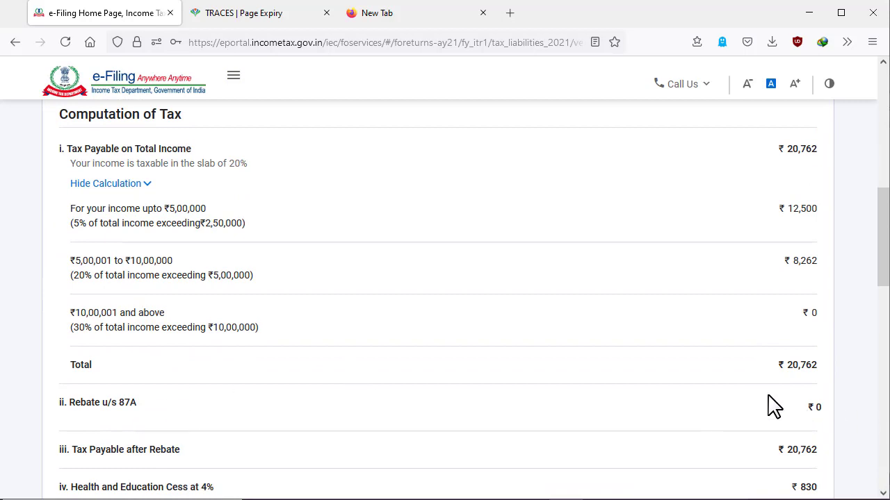
{"action": "scroll", "coordinate": [723, 411], "scroll_direction": "down", "scroll_amount": 2}
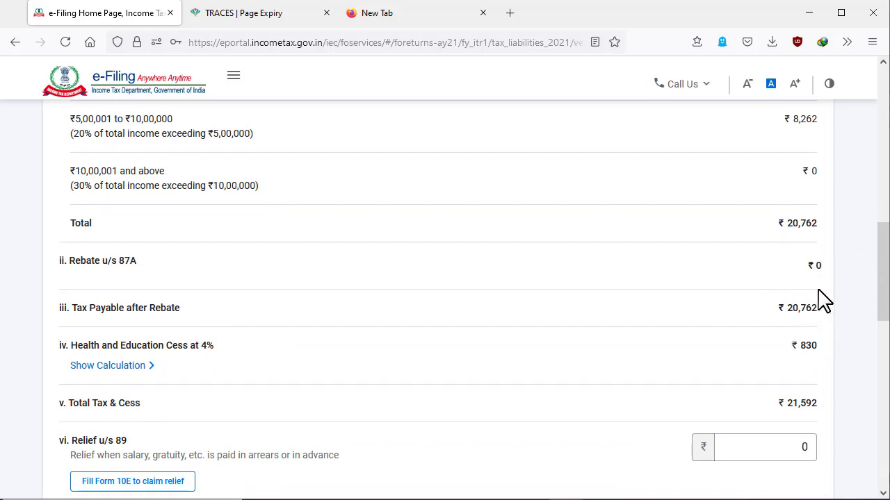
{"action": "scroll", "coordinate": [688, 335], "scroll_direction": "down", "scroll_amount": 1}
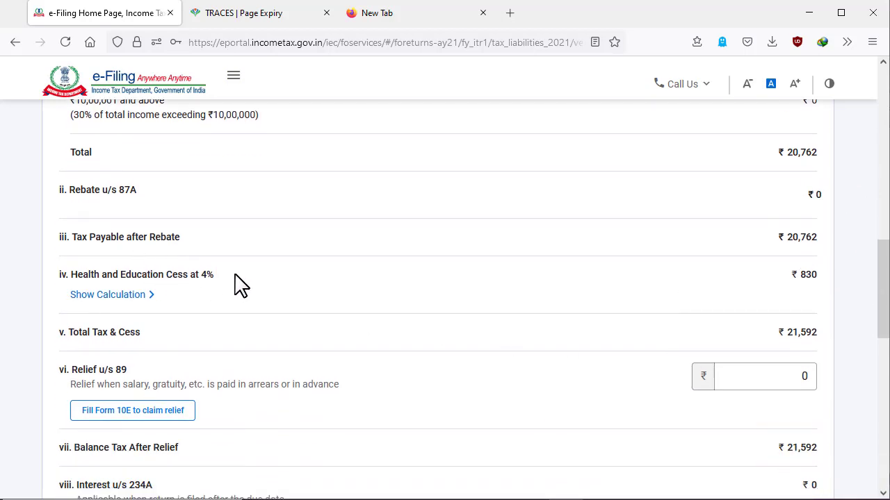
{"action": "left_click", "coordinate": [121, 297]}
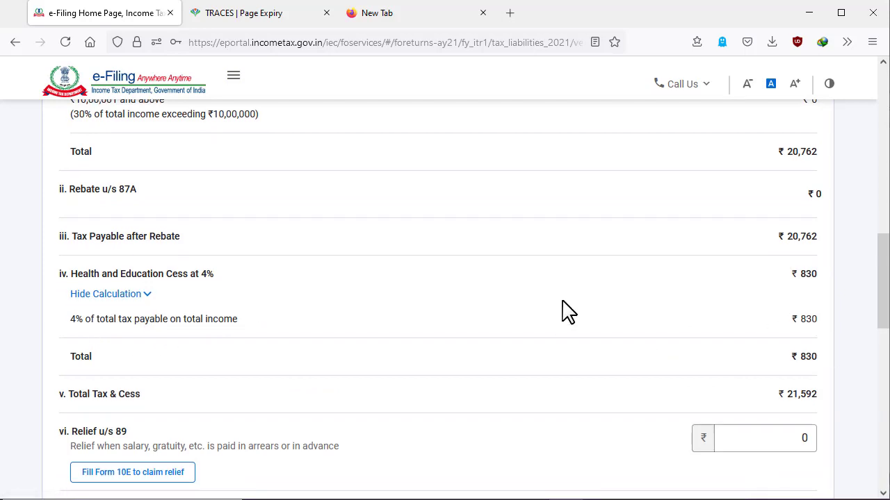
{"action": "scroll", "coordinate": [562, 312], "scroll_direction": "down", "scroll_amount": 1}
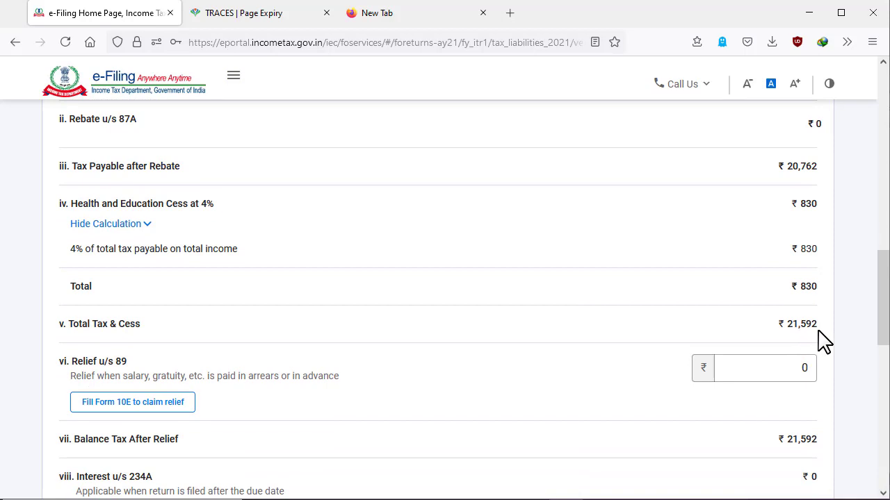
Request Form 10E for relief u/s 89, dismiss the redirect, and confirm the total tax liability section.
{"action": "scroll", "coordinate": [813, 341], "scroll_direction": "down", "scroll_amount": 2}
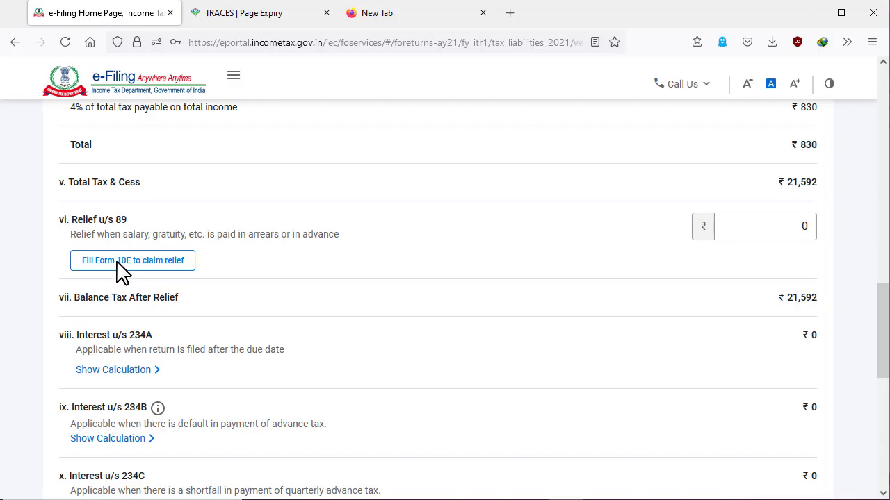
{"action": "left_click", "coordinate": [118, 262]}
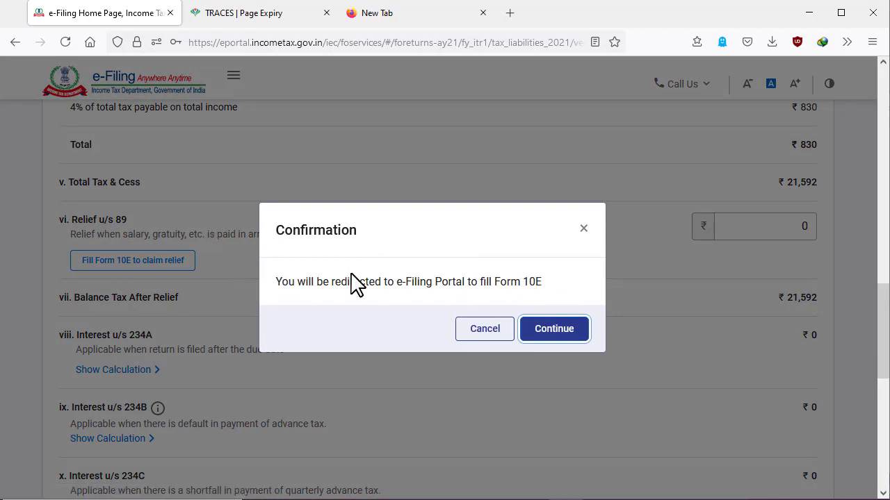
{"action": "left_click", "coordinate": [584, 229]}
{"action": "scroll", "coordinate": [227, 268], "scroll_direction": "down", "scroll_amount": 2}
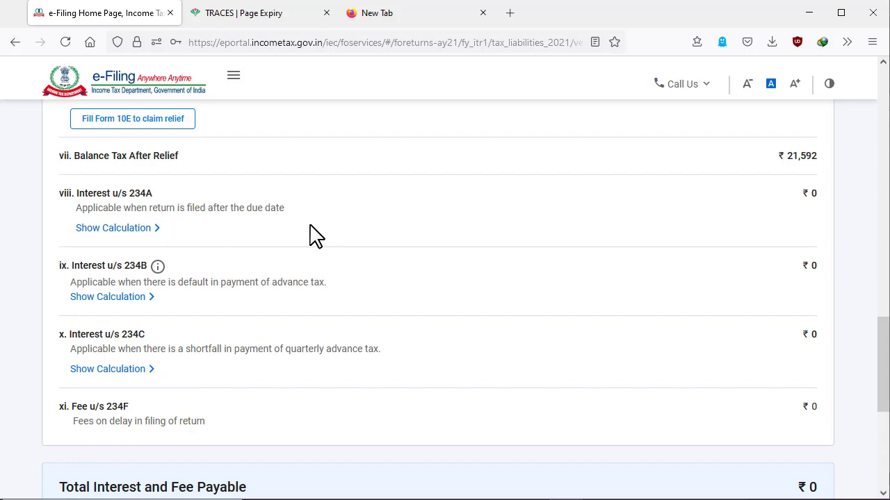
{"action": "scroll", "coordinate": [311, 226], "scroll_direction": "down", "scroll_amount": 4}
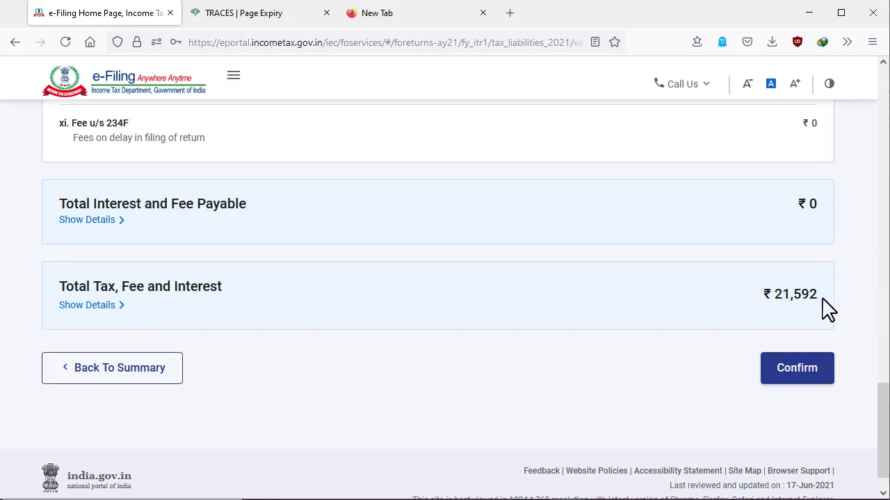
{"action": "left_click", "coordinate": [799, 373]}
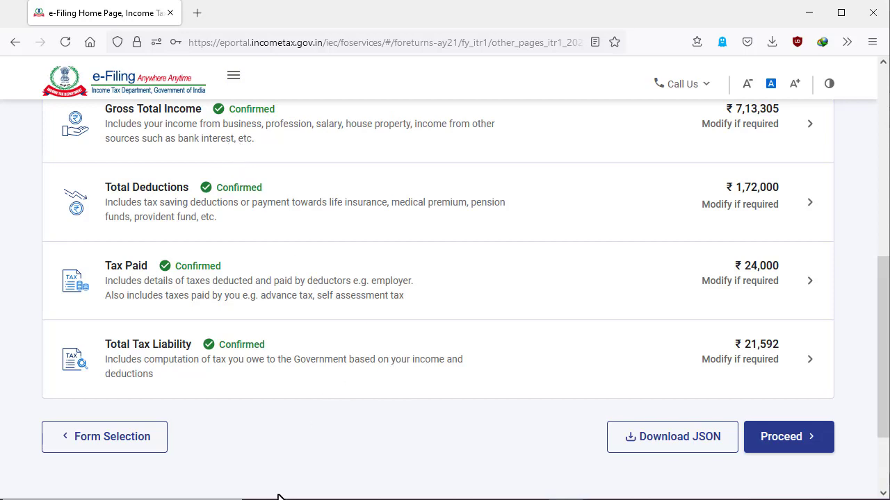
Proceed to the return summary and show the income heads that make up the gross total income.
{"action": "left_click", "coordinate": [796, 445]}
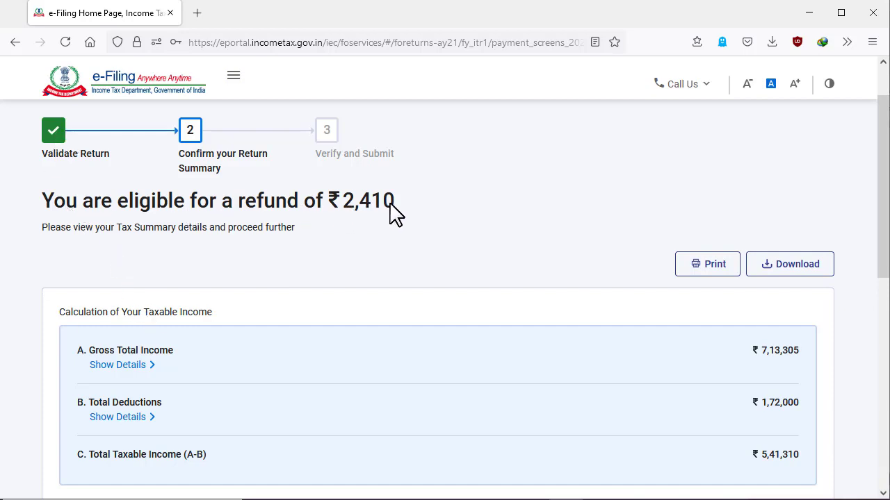
{"action": "scroll", "coordinate": [477, 268], "scroll_direction": "down", "scroll_amount": 2}
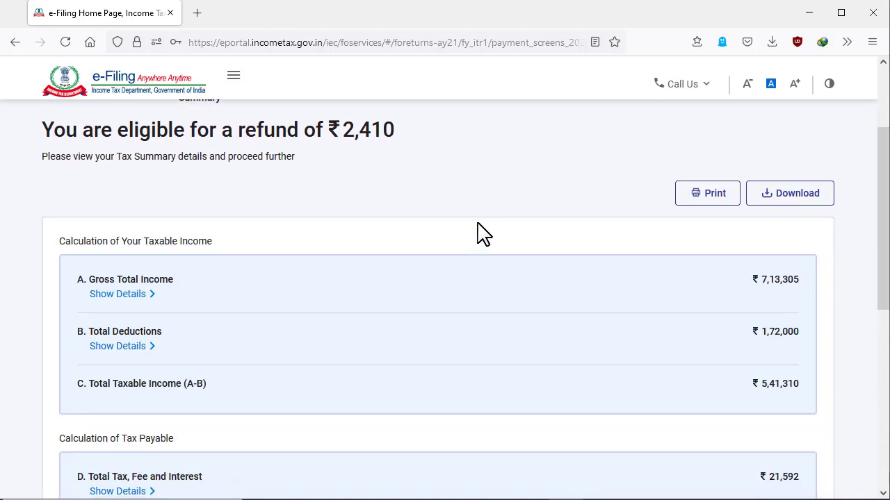
{"action": "scroll", "coordinate": [476, 231], "scroll_direction": "down", "scroll_amount": 2}
{"action": "left_click", "coordinate": [132, 225]}
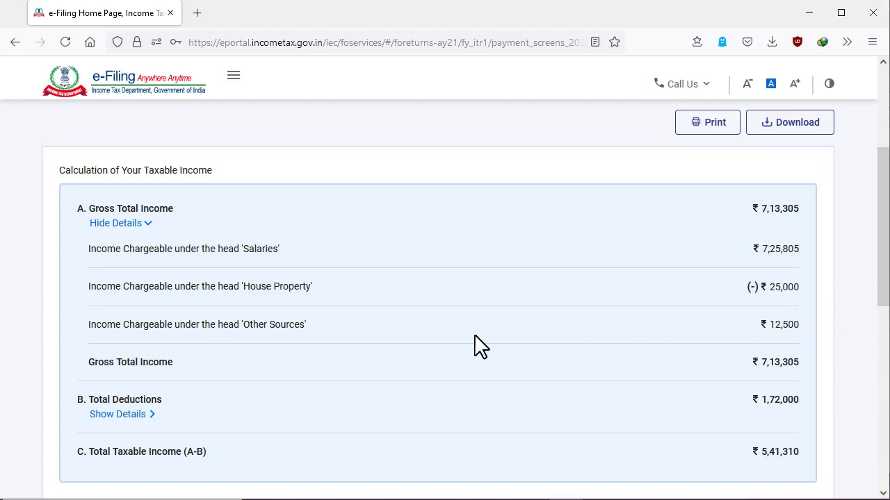
{"action": "scroll", "coordinate": [481, 346], "scroll_direction": "down", "scroll_amount": 2}
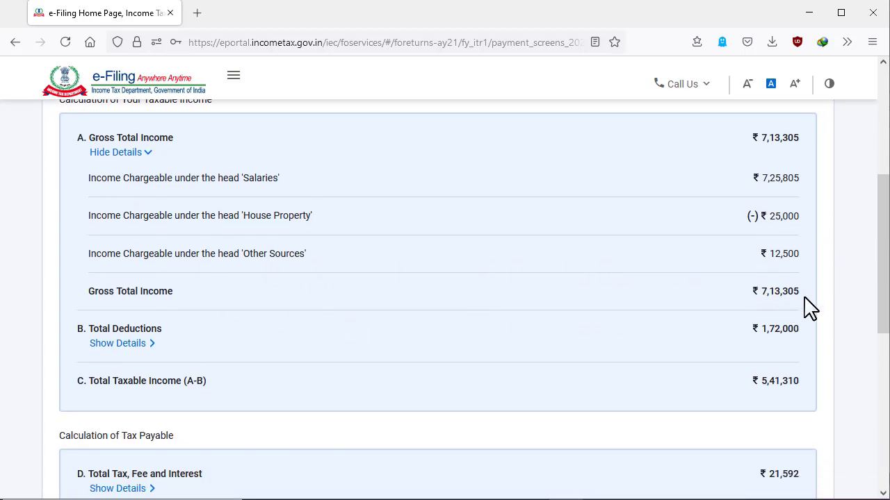
Show the deductions that make up the total deductions and review the total taxable income.
{"action": "scroll", "coordinate": [540, 313], "scroll_direction": "down", "scroll_amount": 2}
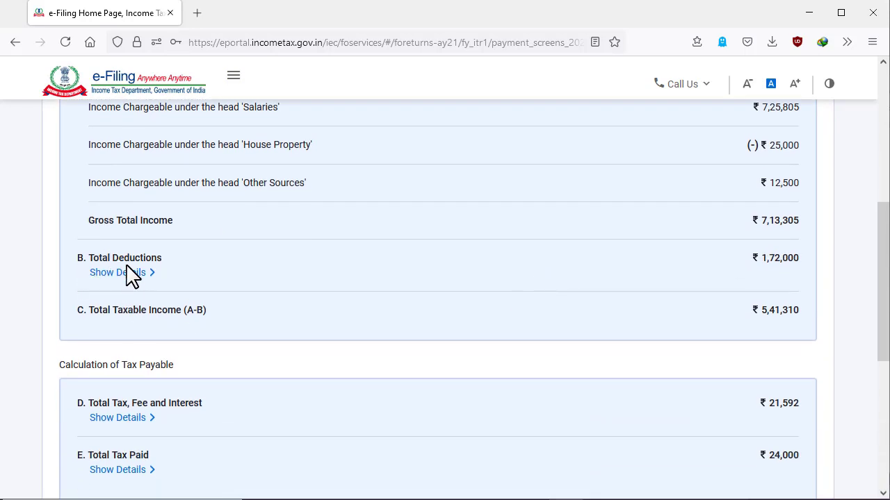
{"action": "left_click", "coordinate": [133, 275]}
{"action": "scroll", "coordinate": [304, 312], "scroll_direction": "down", "scroll_amount": 2}
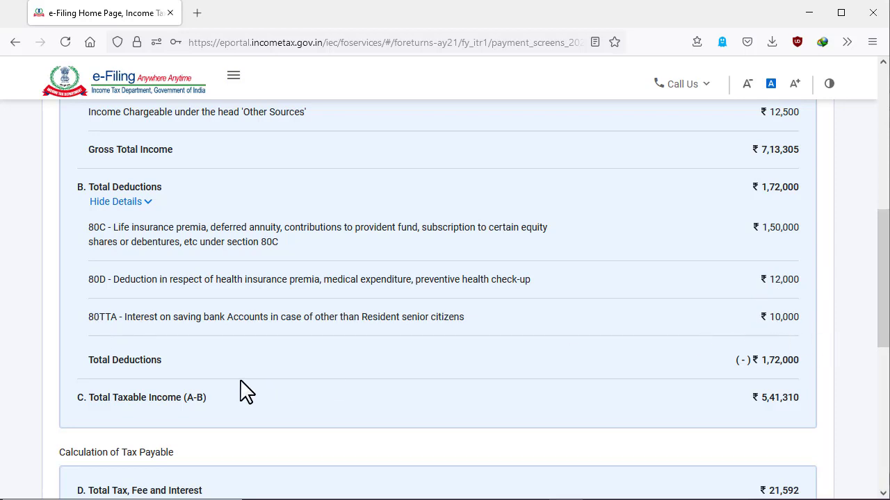
{"action": "scroll", "coordinate": [732, 288], "scroll_direction": "down", "scroll_amount": 2}
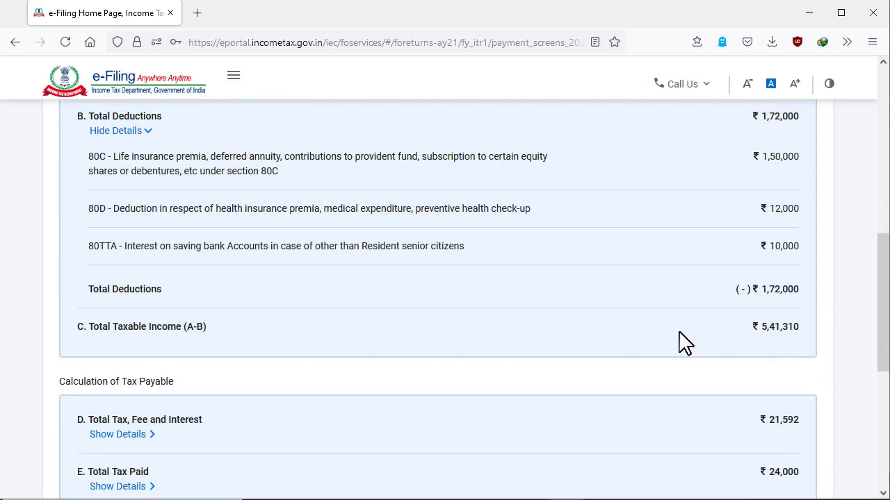
{"action": "scroll", "coordinate": [664, 318], "scroll_direction": "down", "scroll_amount": 2}
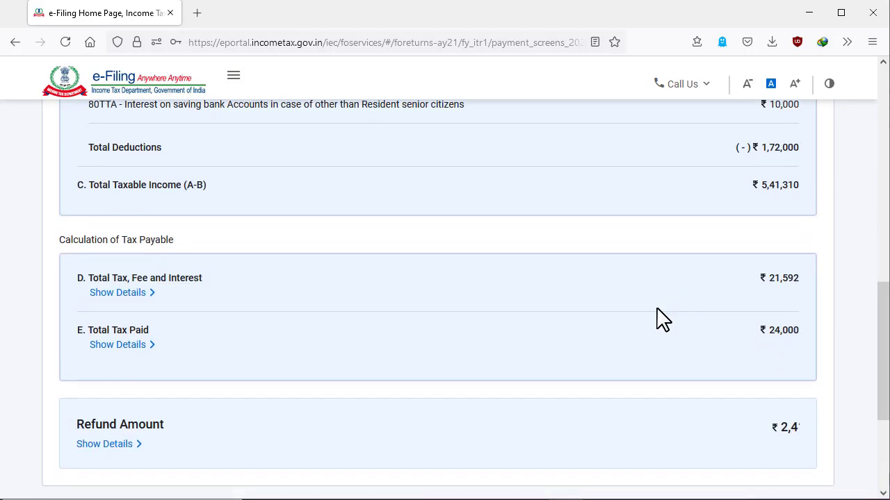
Show the breakdown of total tax, fee and interest, from tax payable on total income through the fees u/s 234F.
{"action": "left_click", "coordinate": [120, 294]}
{"action": "scroll", "coordinate": [526, 305], "scroll_direction": "down", "scroll_amount": 3}
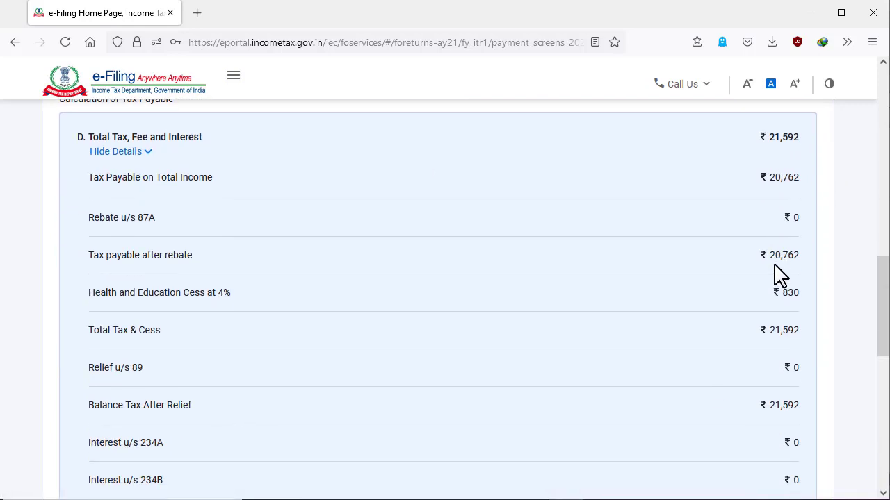
{"action": "scroll", "coordinate": [778, 287], "scroll_direction": "down", "scroll_amount": 1}
{"action": "scroll", "coordinate": [772, 287], "scroll_direction": "down", "scroll_amount": 3}
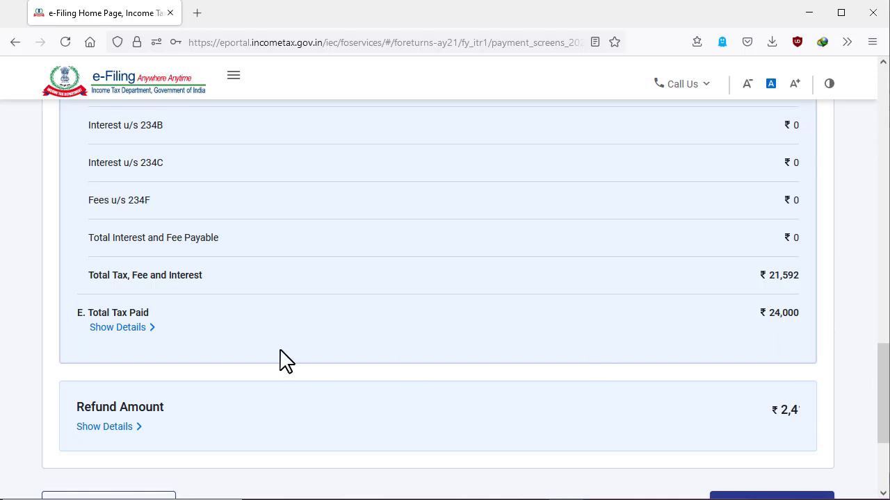
Show the breakdown of the total tax paid and the calculation details of the refund amount.
{"action": "left_click", "coordinate": [123, 328]}
{"action": "scroll", "coordinate": [506, 333], "scroll_direction": "down", "scroll_amount": 2}
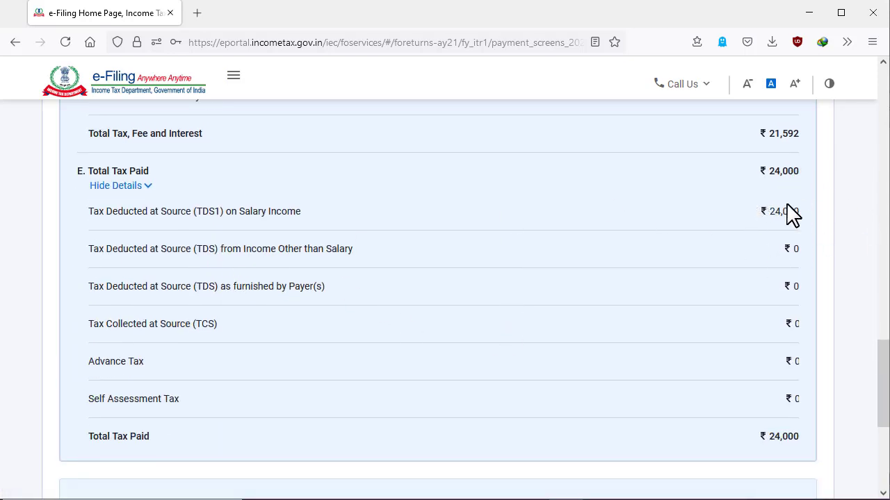
{"action": "scroll", "coordinate": [568, 248], "scroll_direction": "down", "scroll_amount": 3}
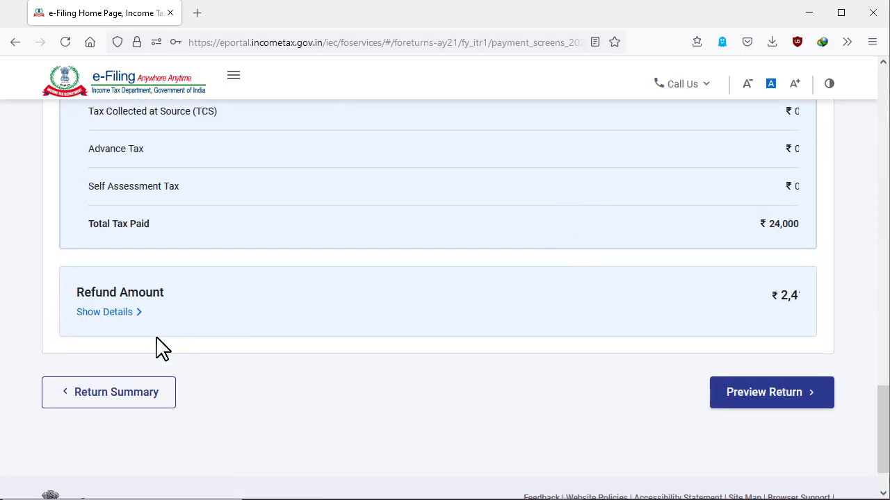
{"action": "left_click", "coordinate": [108, 312]}
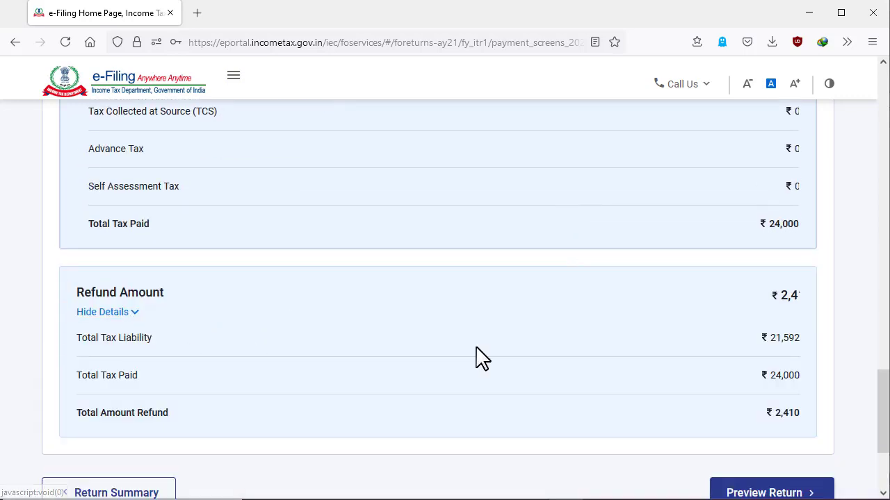
{"action": "scroll", "coordinate": [556, 356], "scroll_direction": "down", "scroll_amount": 1}
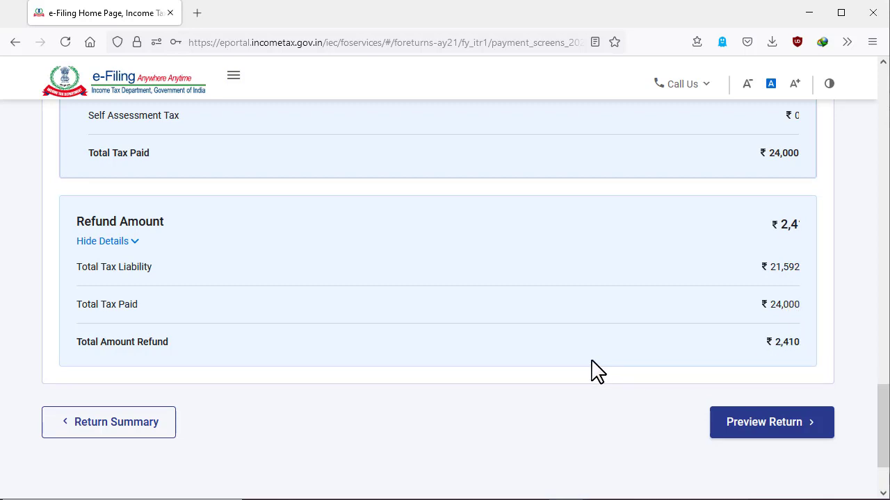
Look over the complete tax summary, including its print and download options, and proceed to the return's preview and submission stage.
{"action": "left_click", "coordinate": [778, 431]}
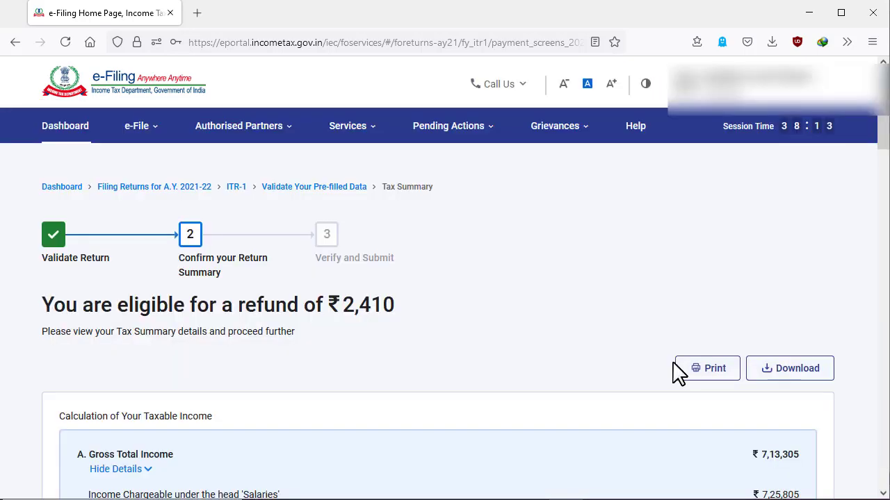
{"action": "scroll", "coordinate": [678, 375], "scroll_direction": "down", "scroll_amount": 20}
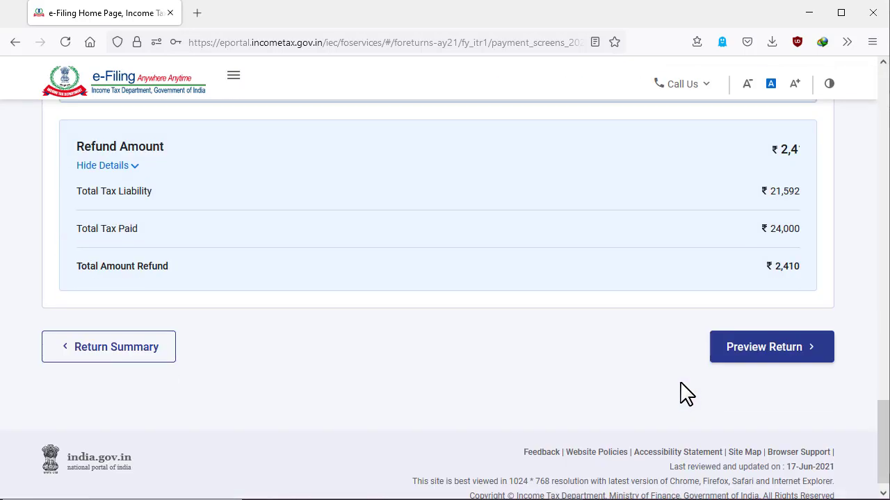
{"action": "scroll", "coordinate": [685, 393], "scroll_direction": "up", "scroll_amount": 20}
{"action": "scroll", "coordinate": [683, 391], "scroll_direction": "down", "scroll_amount": 3}
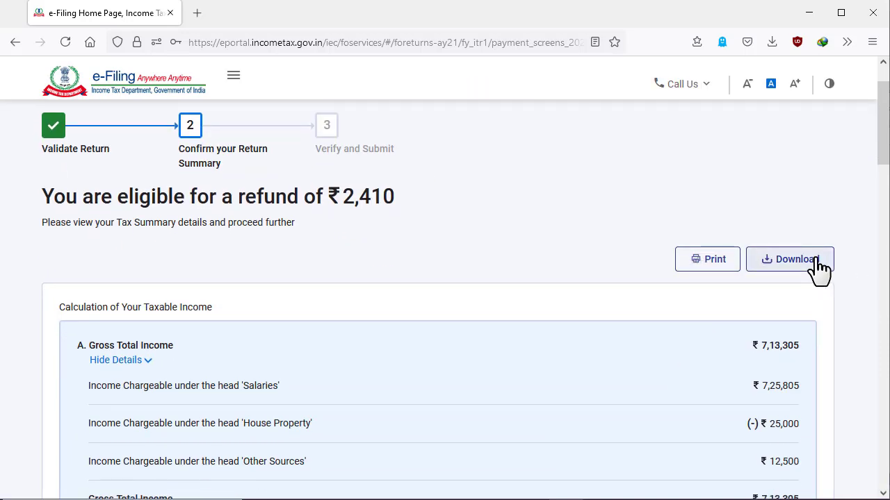
{"action": "scroll", "coordinate": [816, 270], "scroll_direction": "down", "scroll_amount": 9}
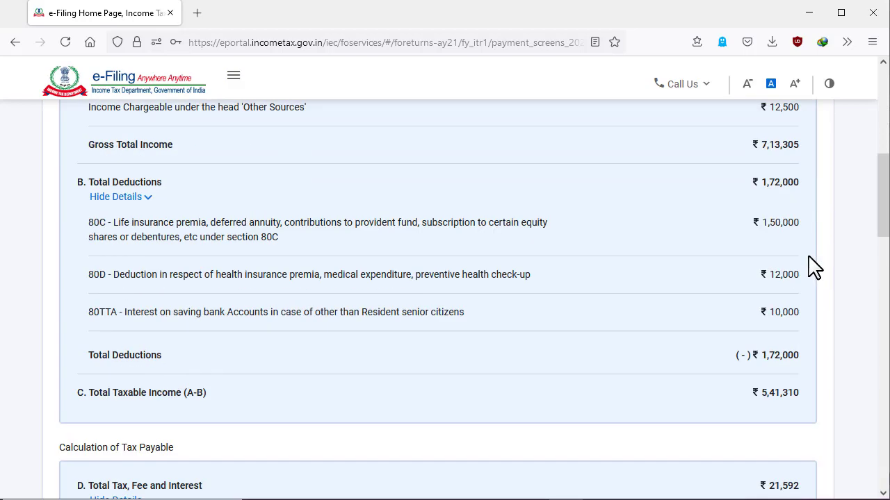
{"action": "scroll", "coordinate": [816, 269], "scroll_direction": "down", "scroll_amount": 13}
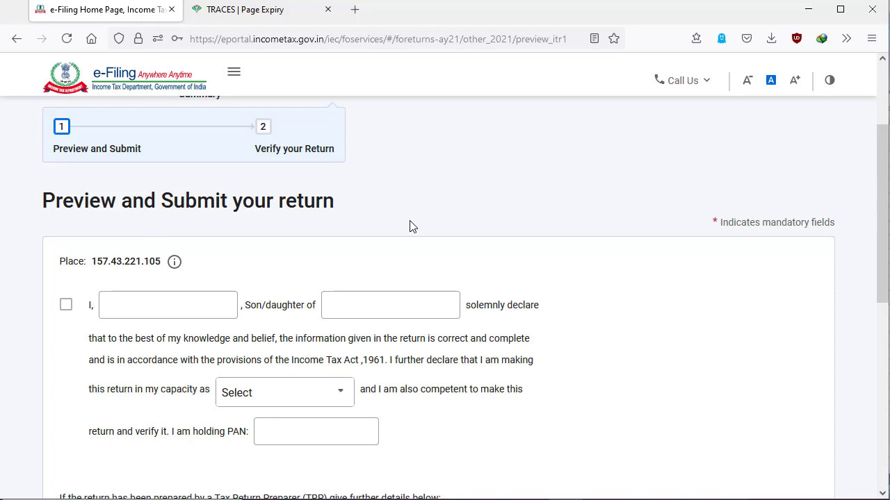
Fill in the taxpayer's and parent's names in the declaration and set the filing capacity to Self.
{"action": "scroll", "coordinate": [411, 225], "scroll_direction": "down", "scroll_amount": 2}
{"action": "left_click", "coordinate": [182, 236]}
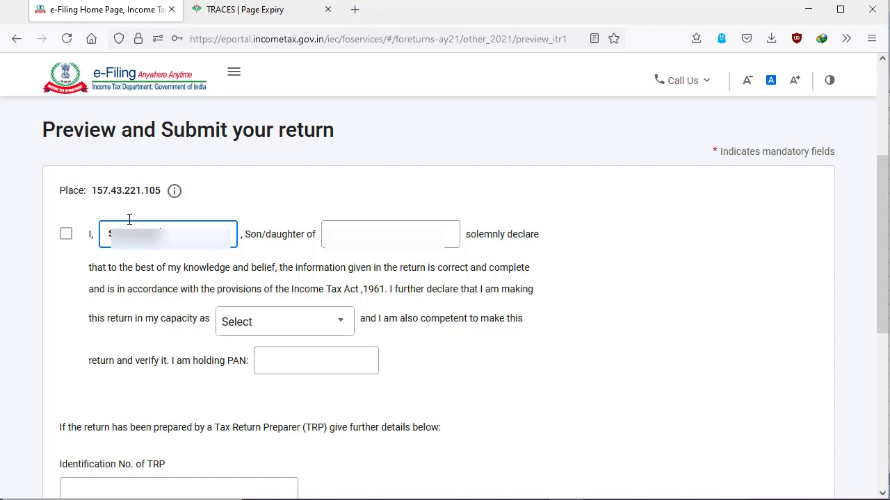
{"action": "type", "text": "kumar"}
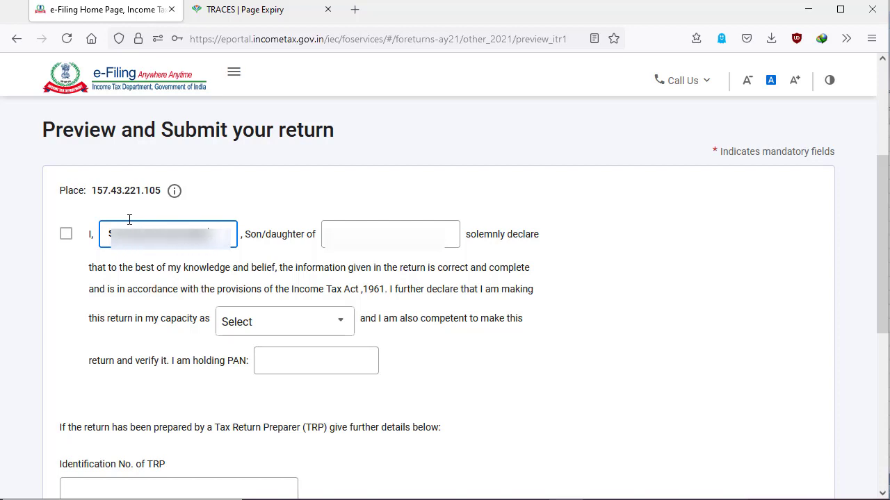
{"action": "key", "text": "Tab"}
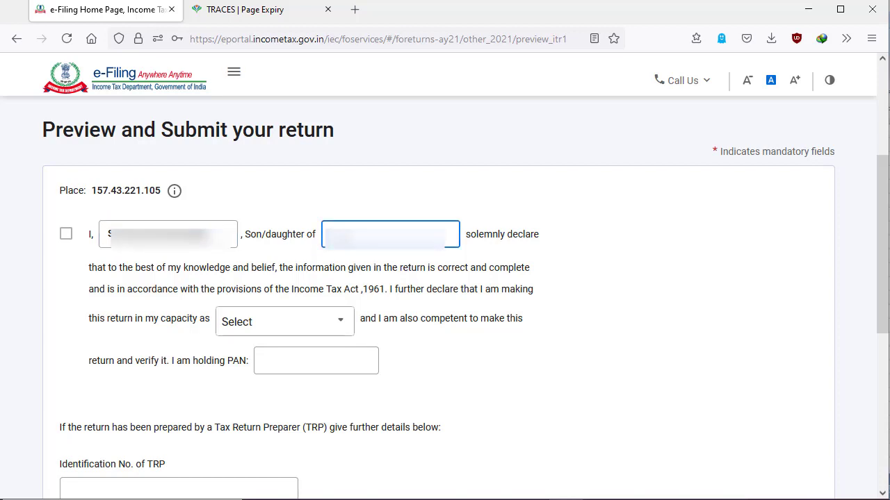
{"action": "left_click", "coordinate": [342, 330]}
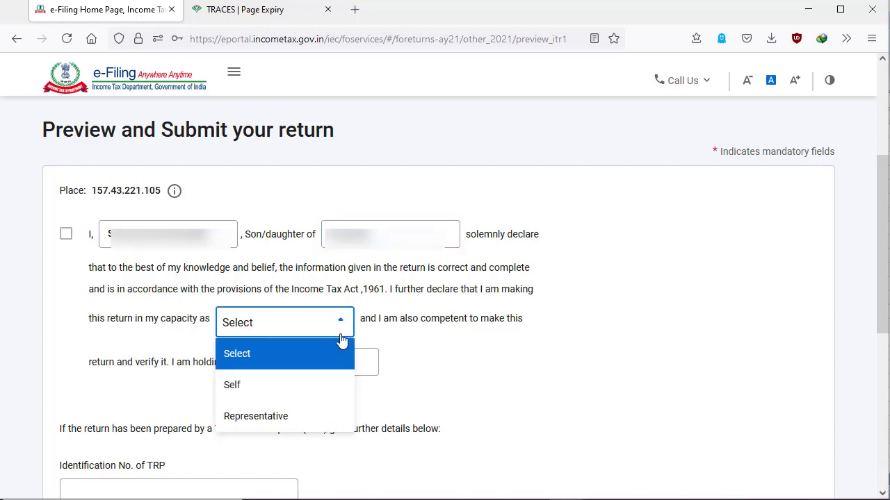
{"action": "left_click", "coordinate": [249, 393]}
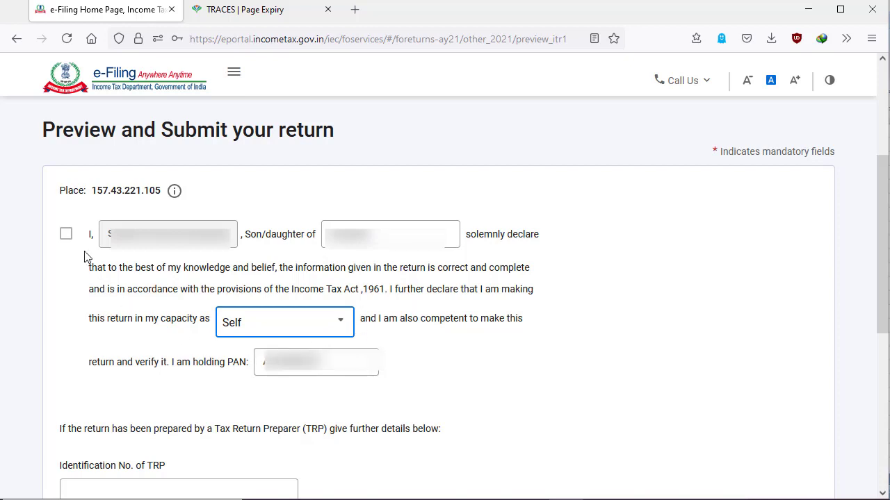
Accept the declaration, leave the Tax Return Preparer details blank, and proceed to the preview of the return.
{"action": "scroll", "coordinate": [84, 258], "scroll_direction": "down", "scroll_amount": 1}
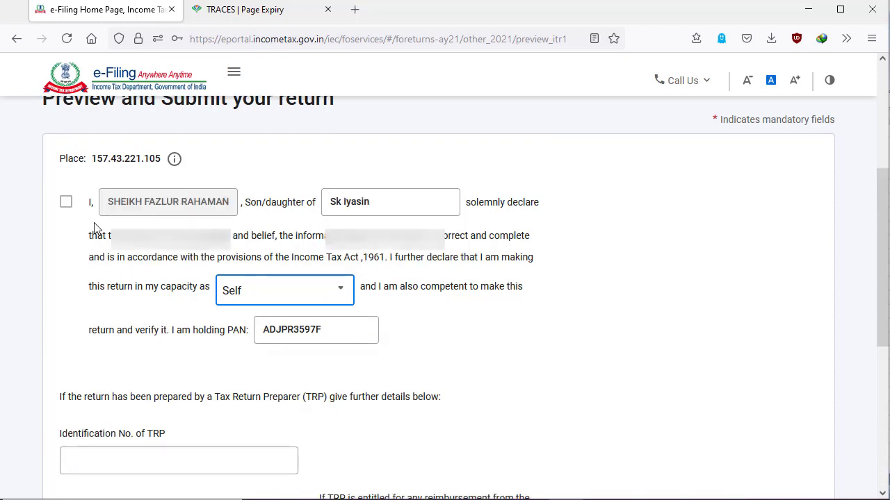
{"action": "left_click", "coordinate": [66, 205]}
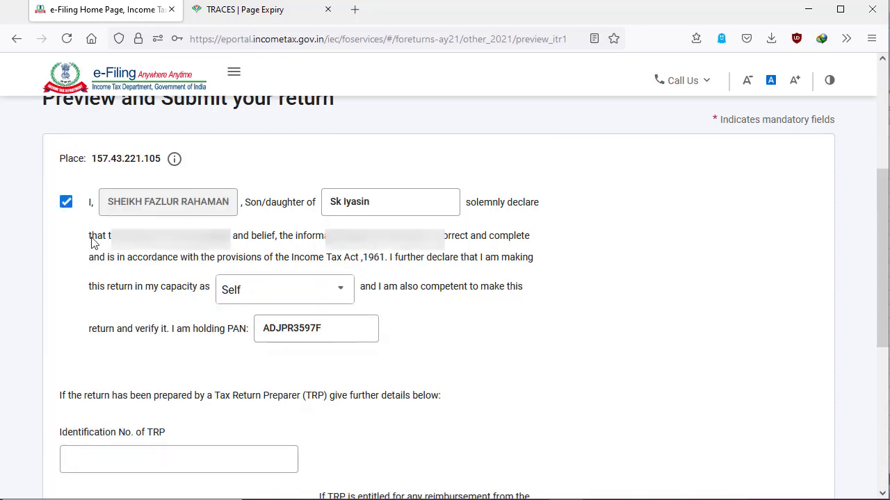
{"action": "left_click_drag", "start_coordinate": [883, 201], "coordinate": [881, 375]}
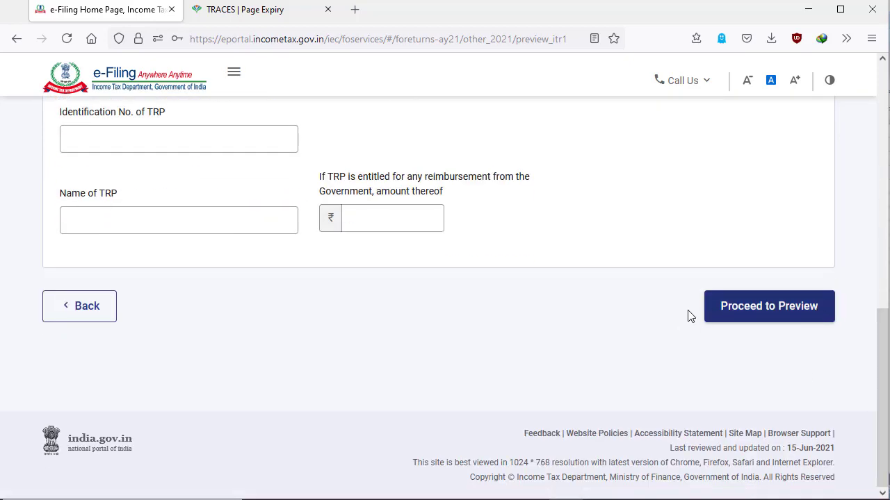
{"action": "left_click", "coordinate": [778, 313]}
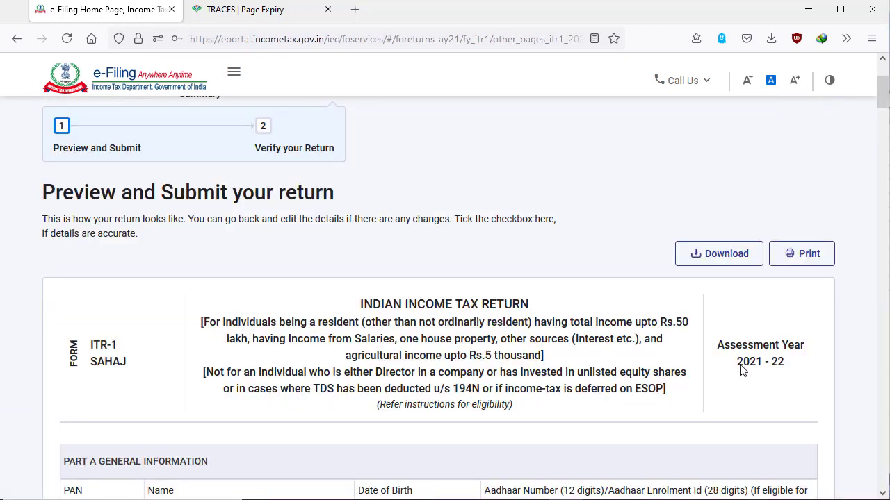
Validate the previewed ITR-1 return after looking through it and proceed to the choice of verification method.
{"action": "left_click_drag", "start_coordinate": [883, 117], "coordinate": [883, 450]}
{"action": "scroll", "coordinate": [709, 330], "scroll_direction": "down", "scroll_amount": 5}
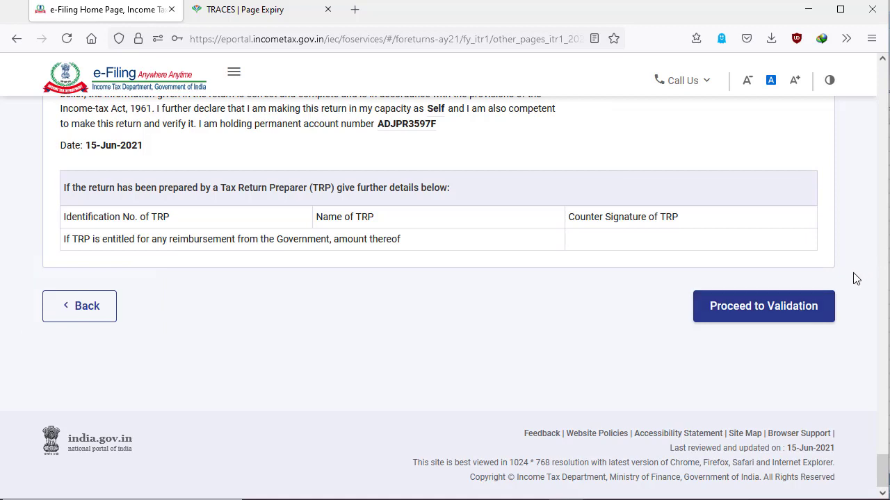
{"action": "left_click", "coordinate": [758, 311]}
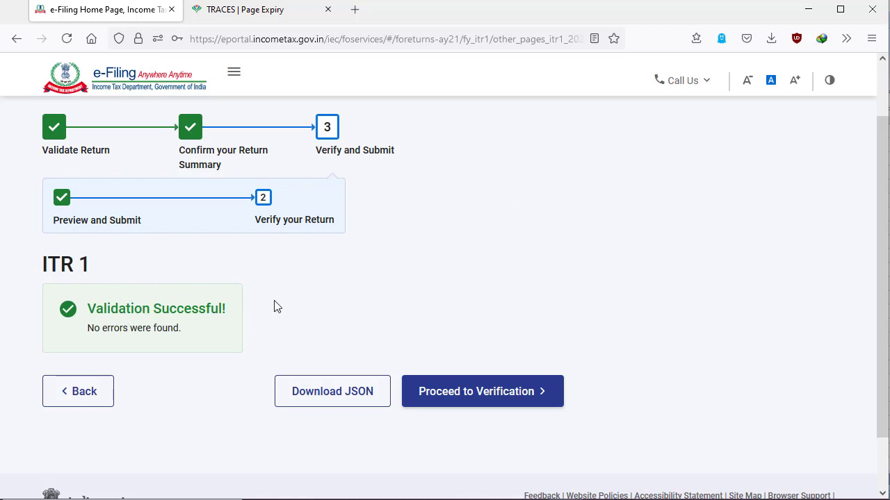
{"action": "left_click", "coordinate": [483, 389]}
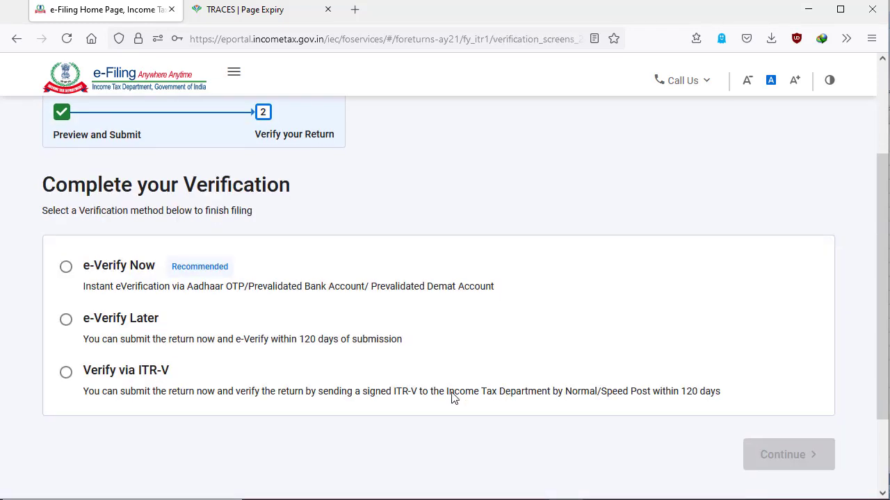